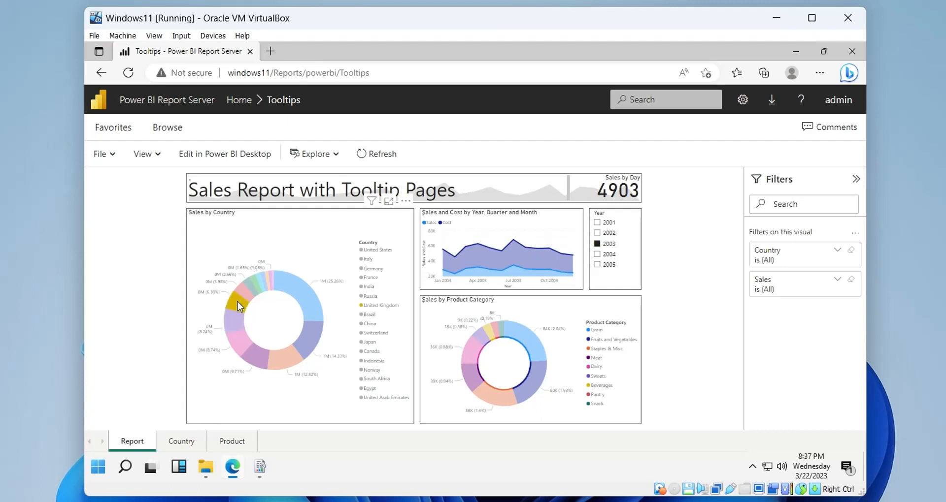
Step: Cross-filter the report donuts to Fruits and Vegetables, then Staples & Misc, then clear the filter
click(473, 351)
click(536, 389)
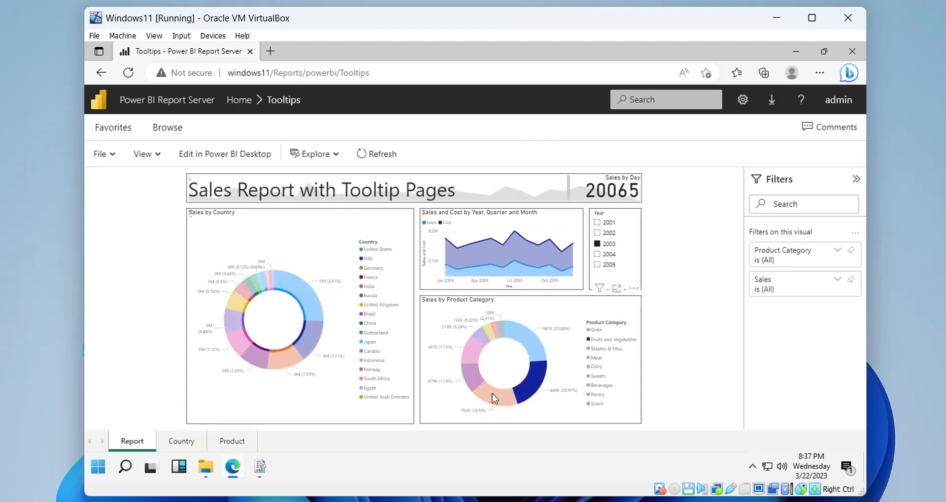
click(494, 398)
click(478, 321)
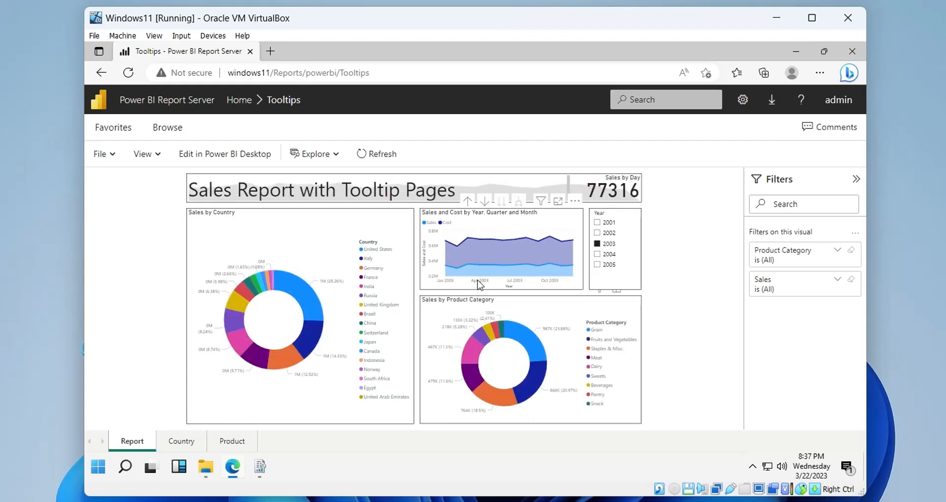
click(659, 366)
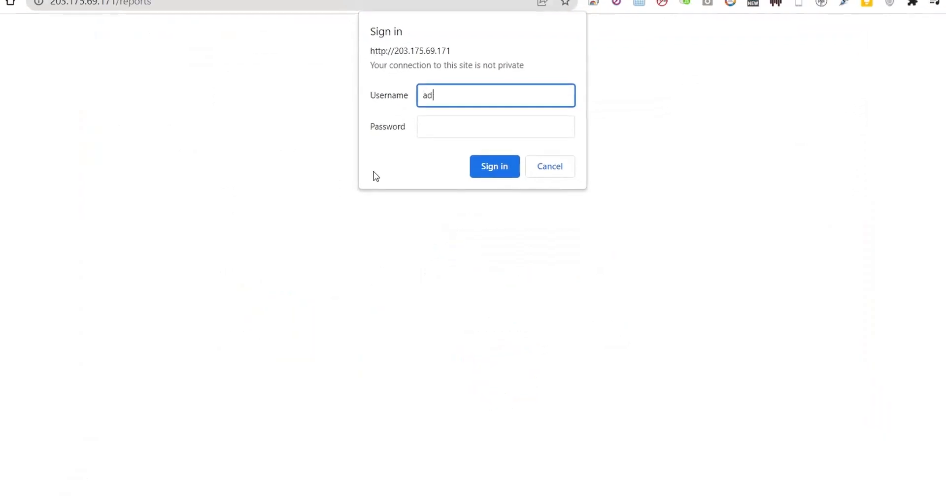
Step: Sign in with the admin account credentials and decline saving the password
text(min)
key(Tab)
text(****)
key(Return)
click(538, 212)
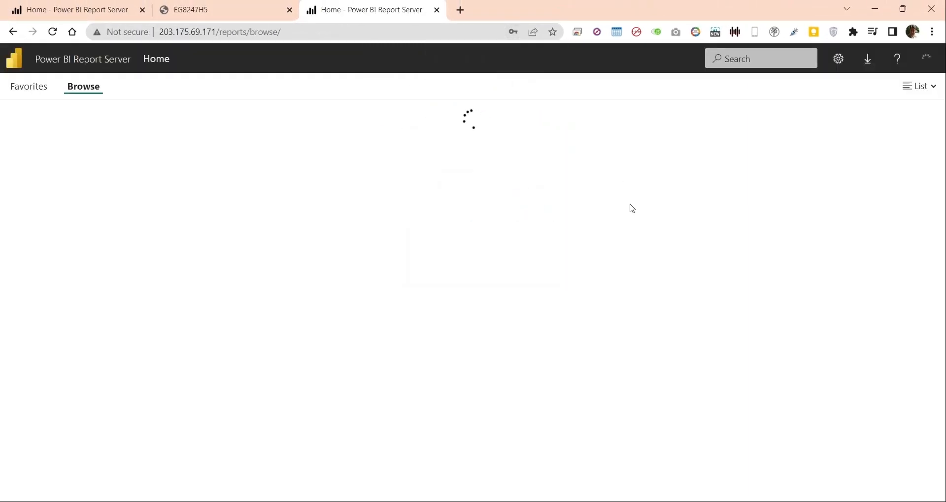
Step: Open the Tooltips report and filter it by several countries, ending on United States
click(70, 158)
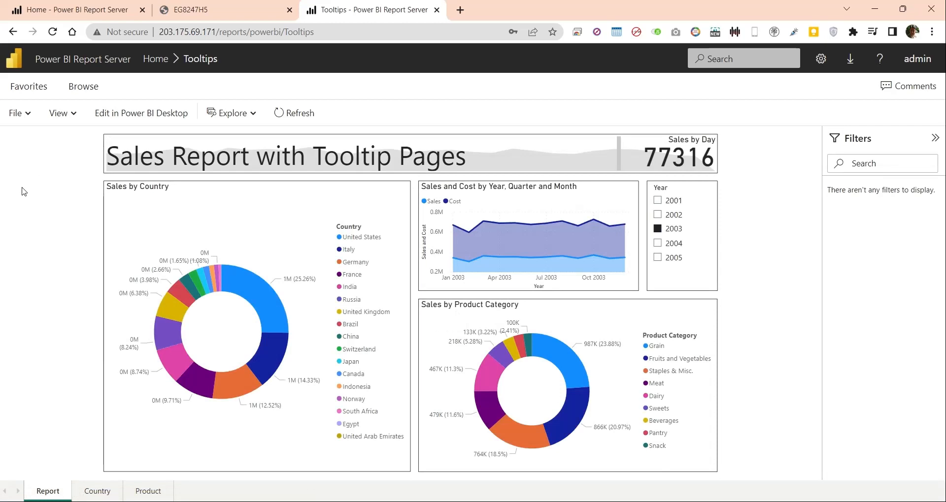
click(228, 386)
click(168, 364)
click(165, 318)
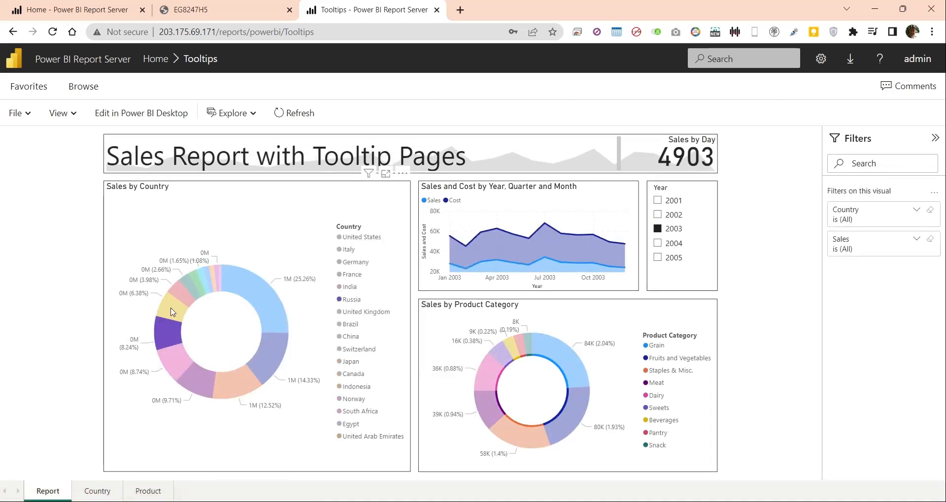
click(237, 290)
mouse_move(268, 302)
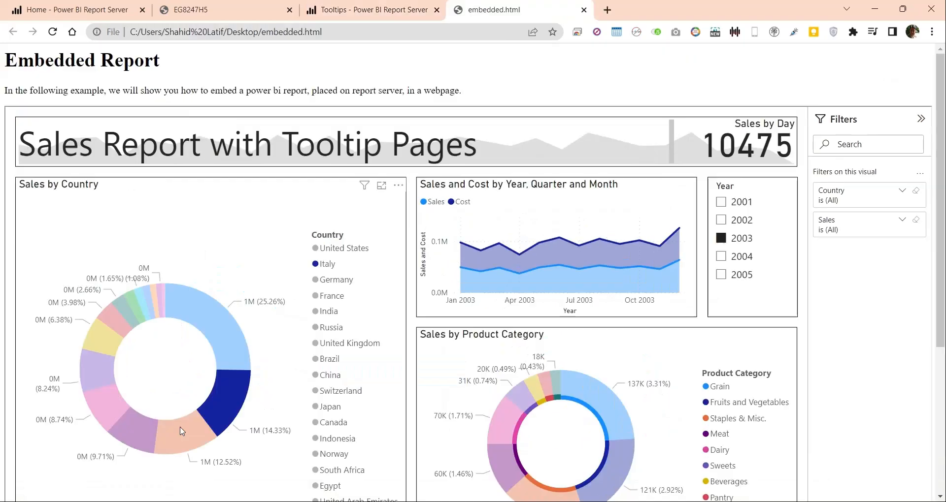
Step: Cross-filter the embedded report by Germany, India, other countries and finally United States
click(158, 431)
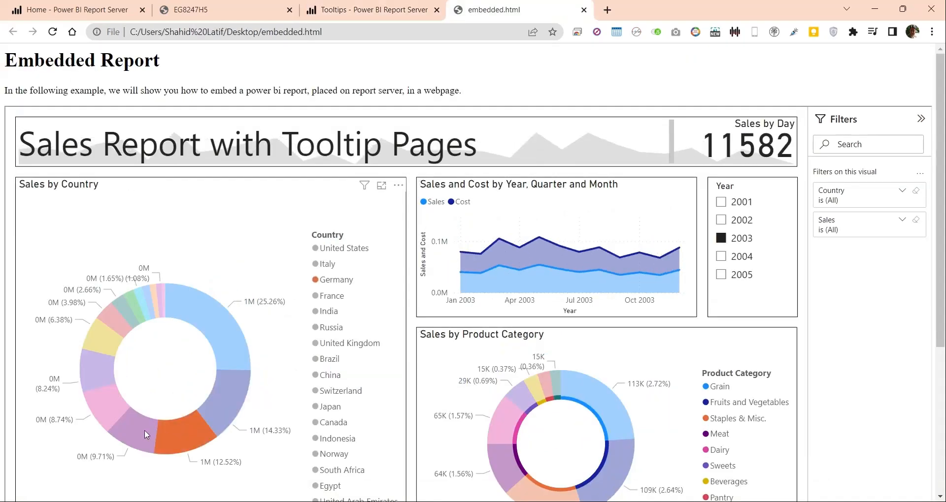
click(143, 430)
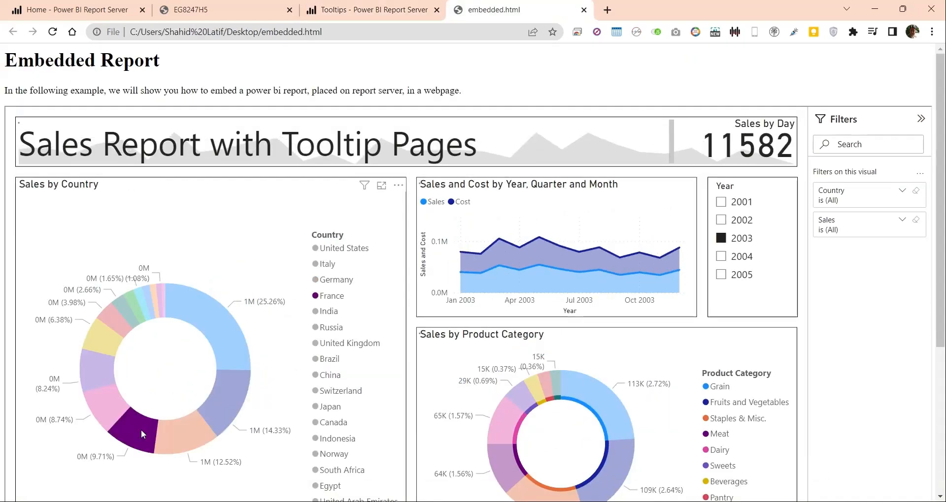
click(111, 412)
click(103, 367)
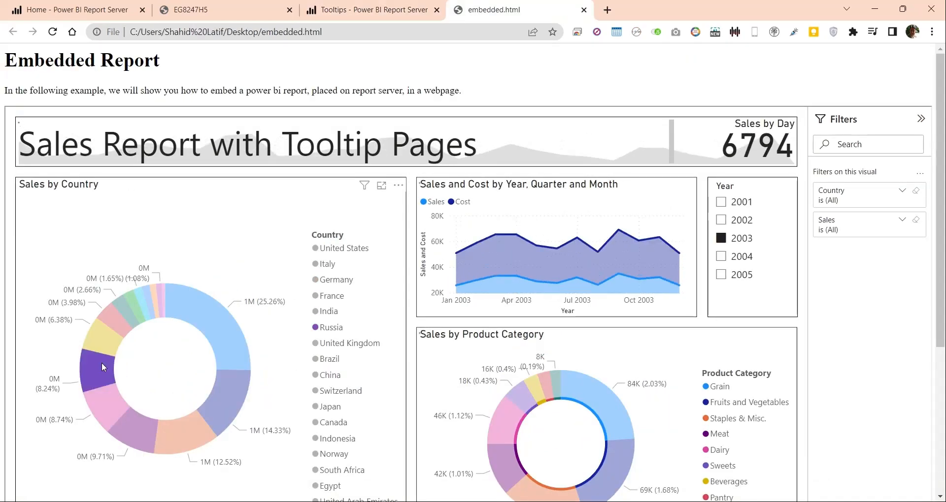
click(234, 347)
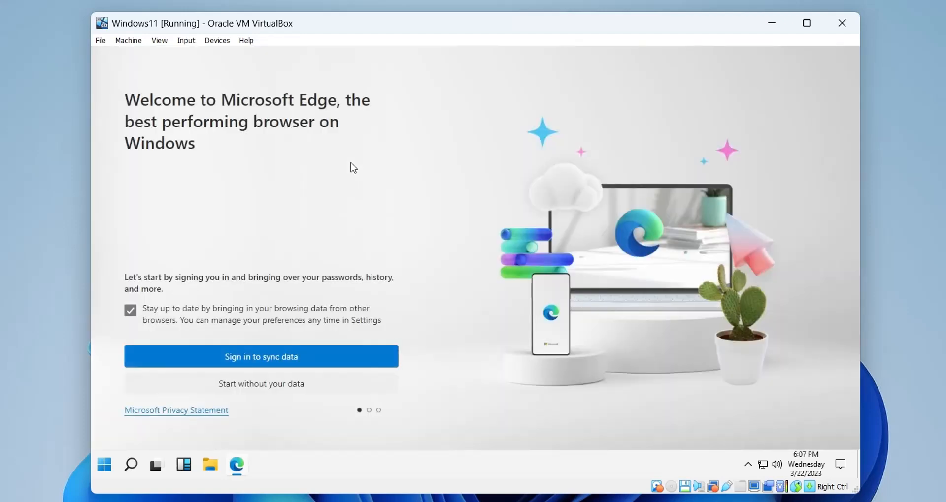
Step: Finish Edge's first-run setup without importing any browsing data
click(257, 389)
click(352, 397)
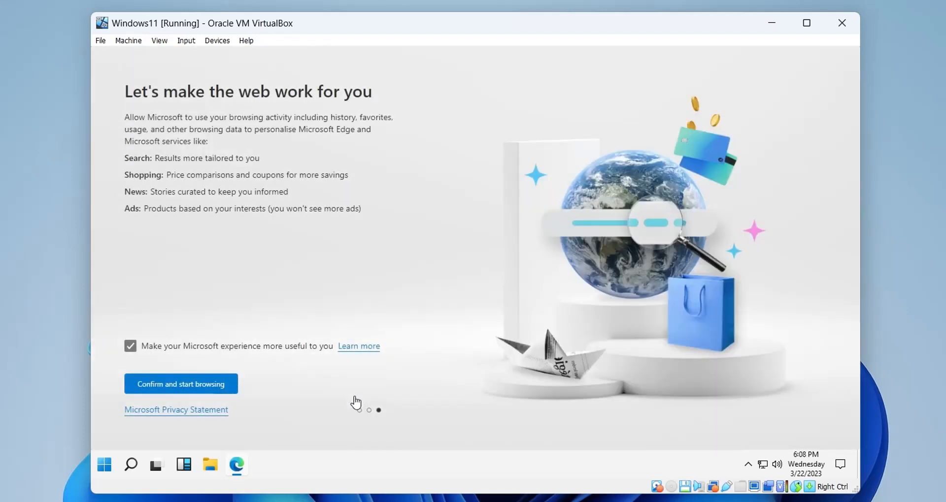
click(181, 384)
Step: Search Bing for 'sql server' in a new tab and open the SQL Server Downloads result
click(270, 55)
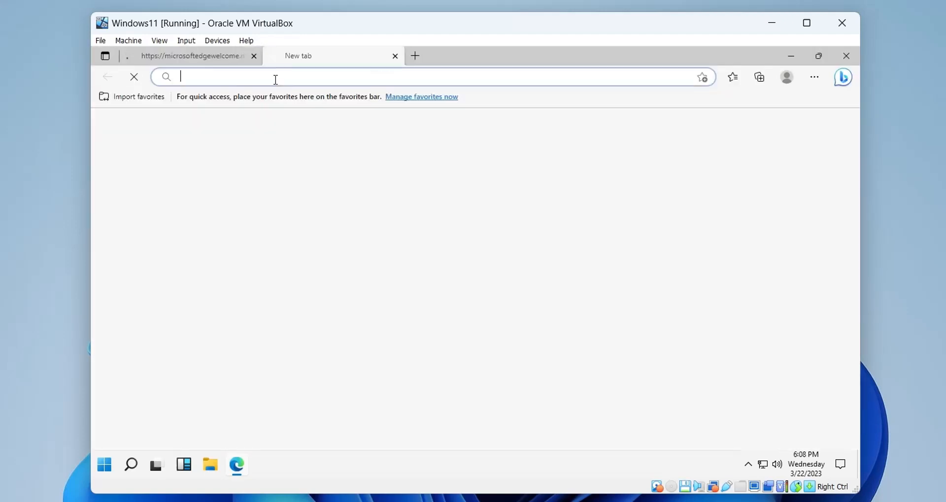
text(sql se)
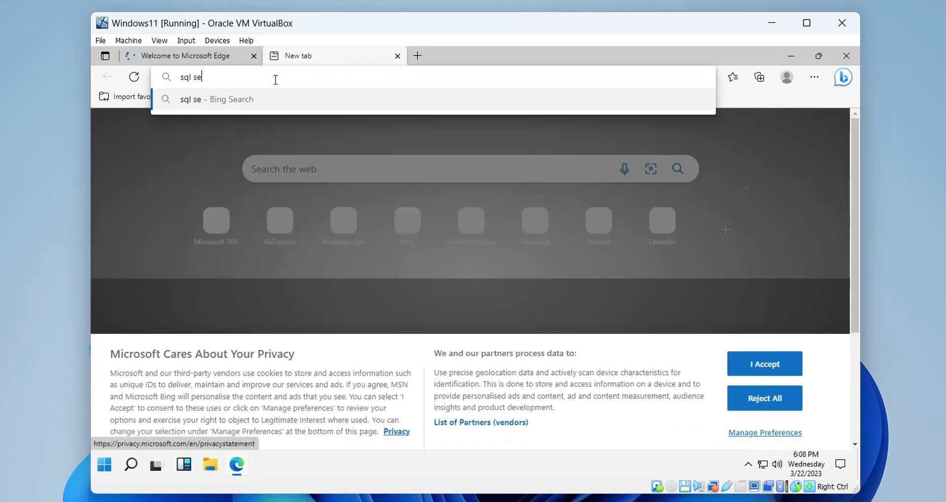
text(rver)
key(Return)
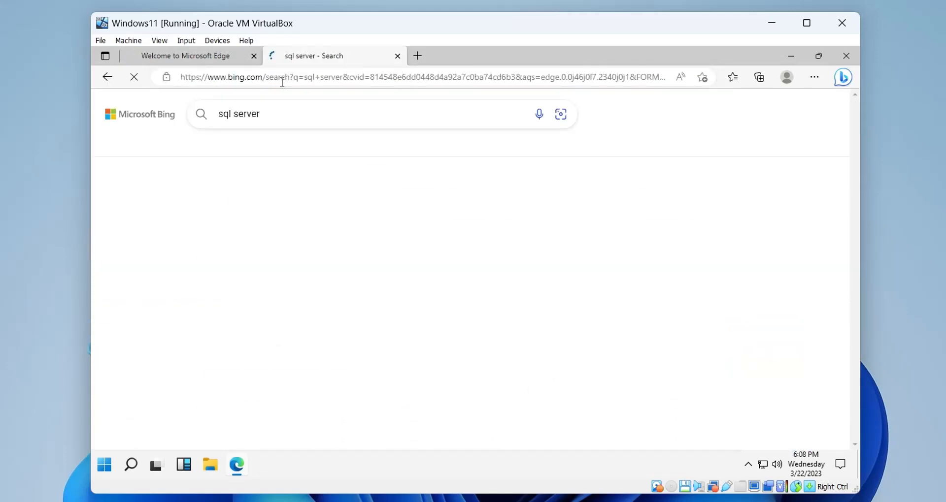
click(254, 56)
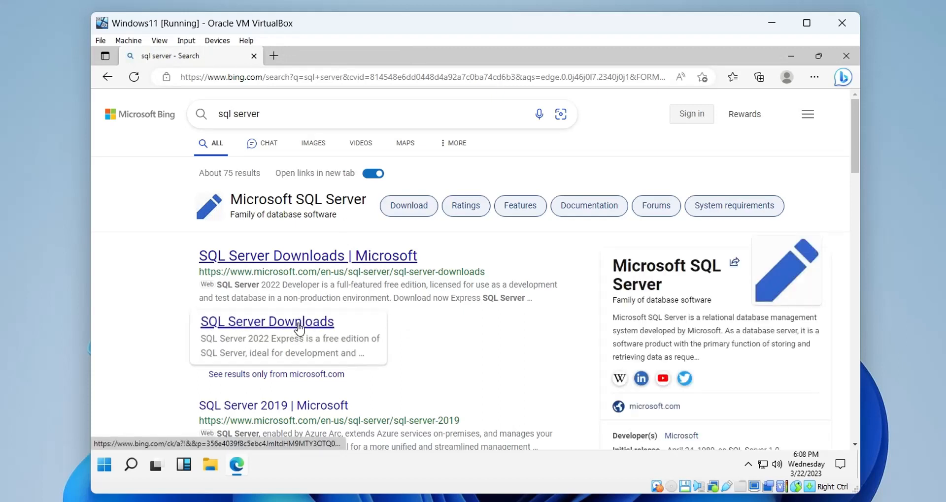
click(298, 325)
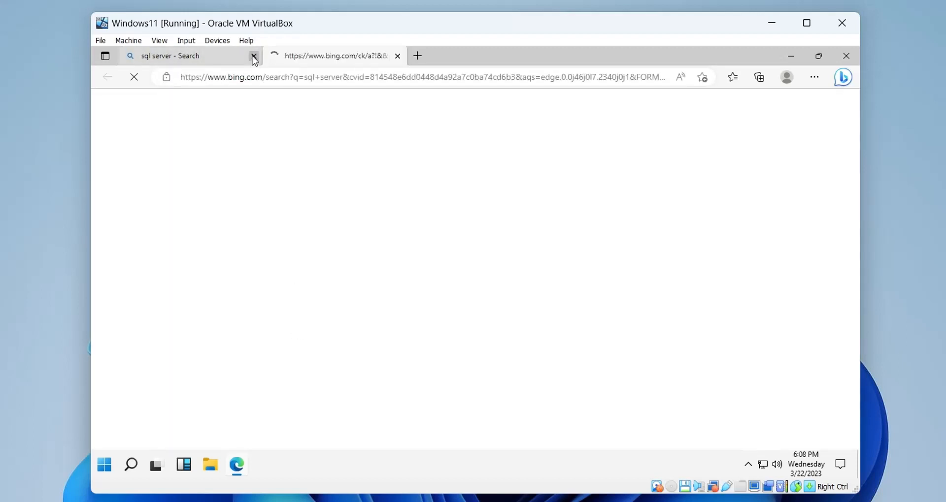
Step: Download the free SQL Server 2022 Express edition installer
click(253, 56)
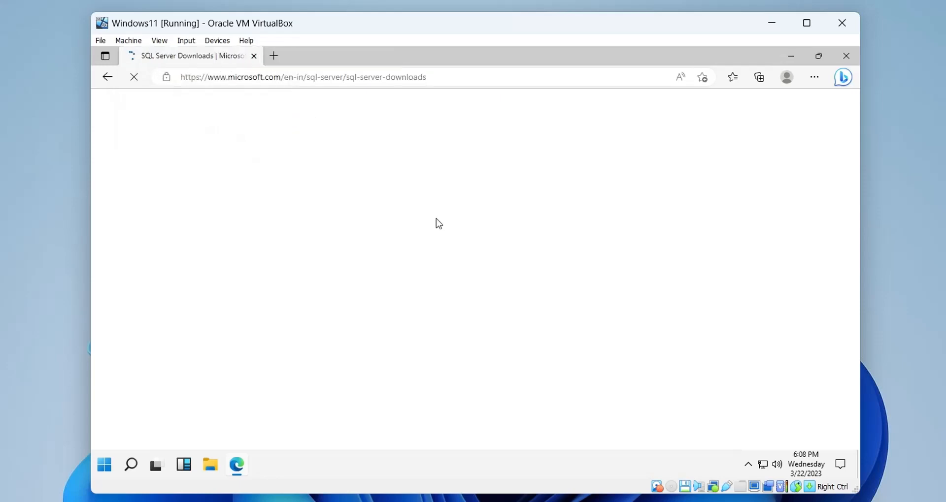
scroll(604, 336, down, 5)
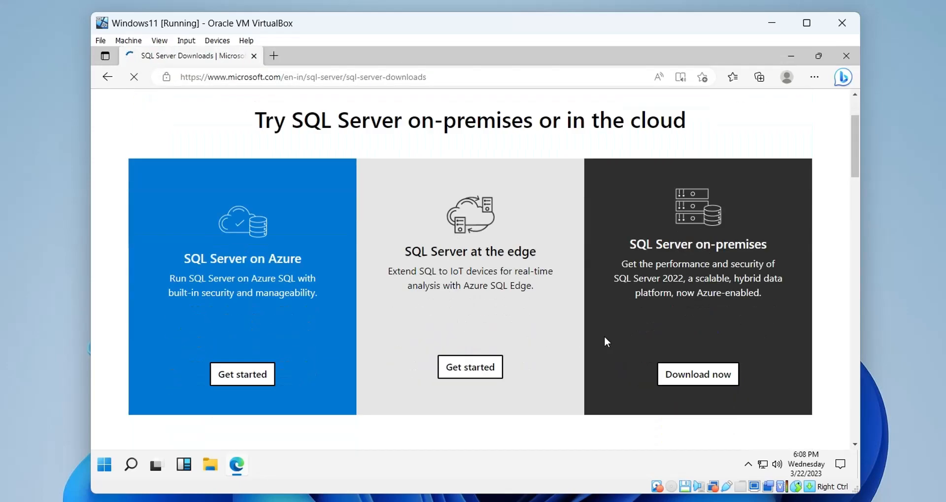
scroll(605, 343, down, 3)
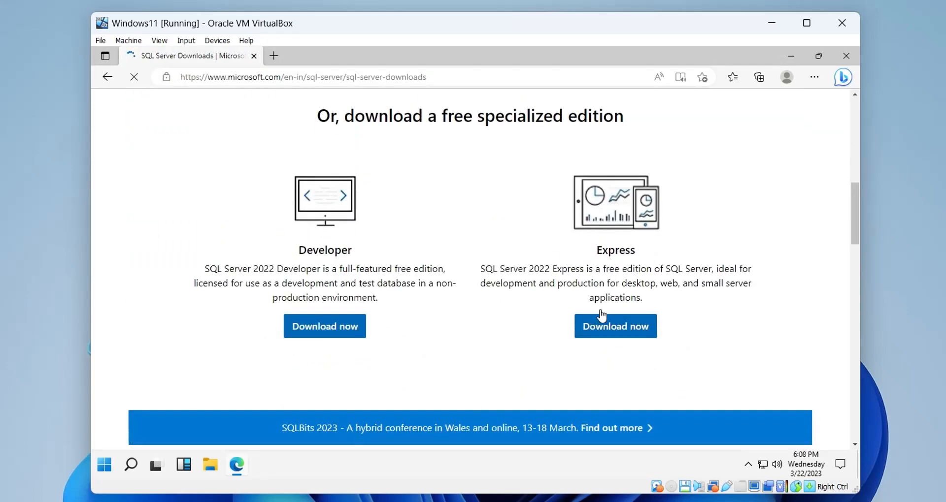
click(609, 328)
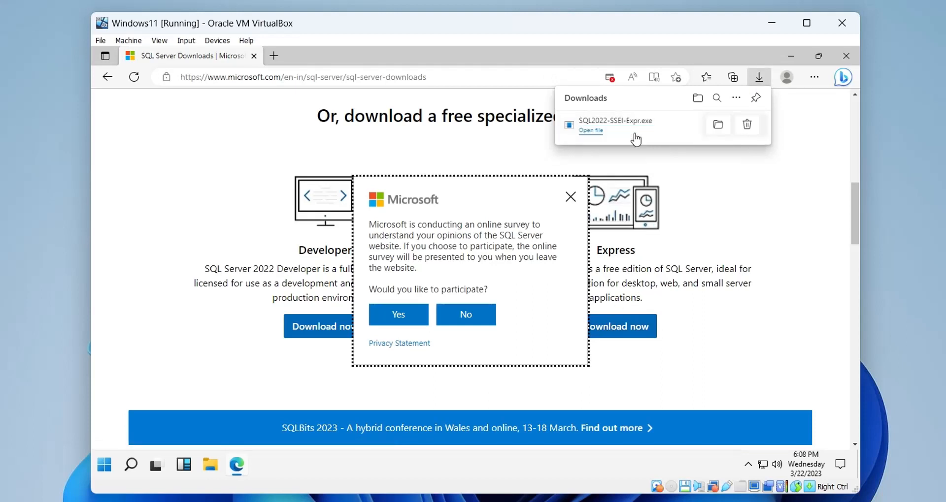
Step: Launch SQL2022-SSEI-Expr.exe with admin permission, decline the site survey, and minimize Edge
click(597, 132)
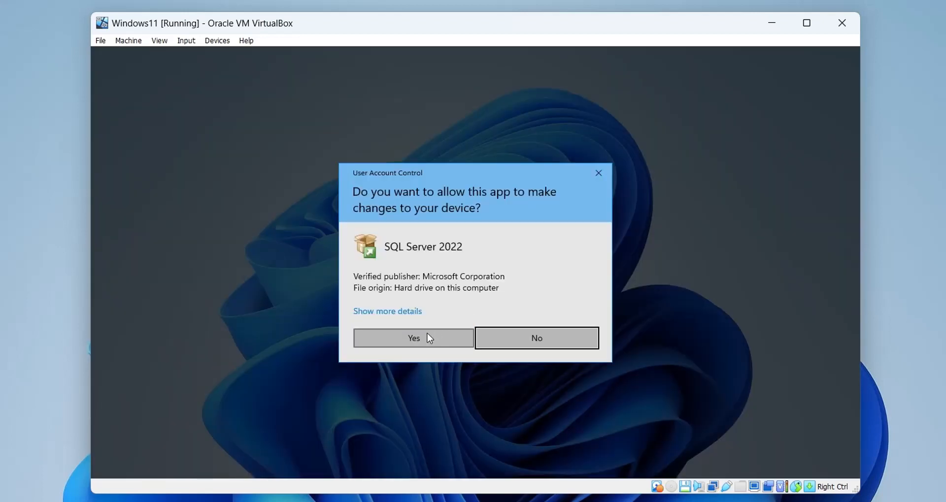
click(428, 338)
click(453, 323)
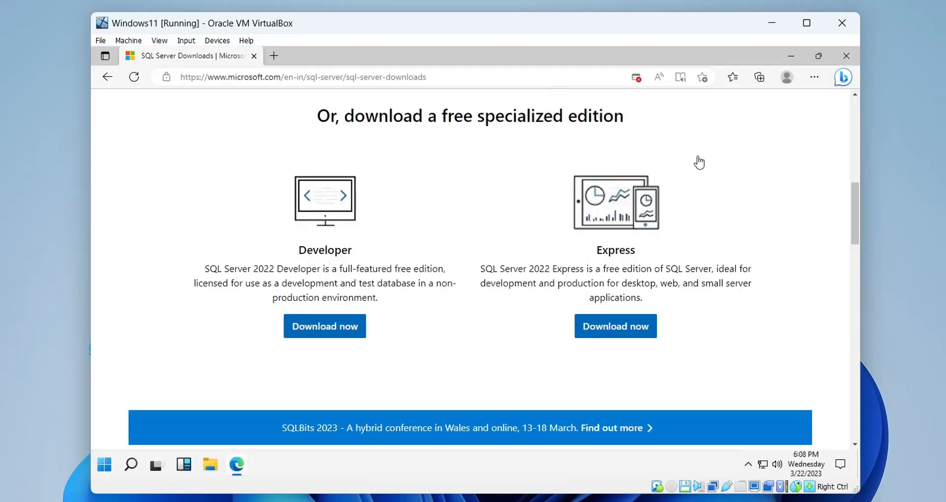
click(791, 57)
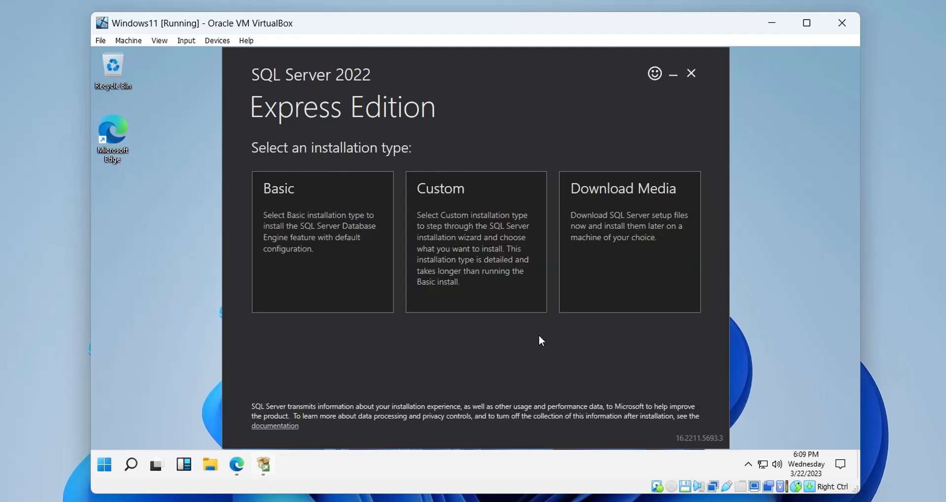
Step: Run a Basic install accepting the license, then proceed to Install SSMS once finished
click(388, 311)
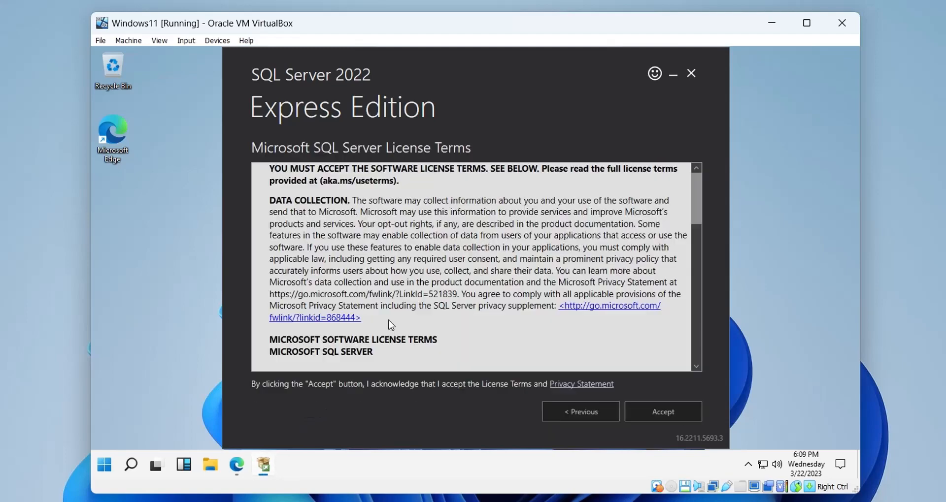
click(657, 412)
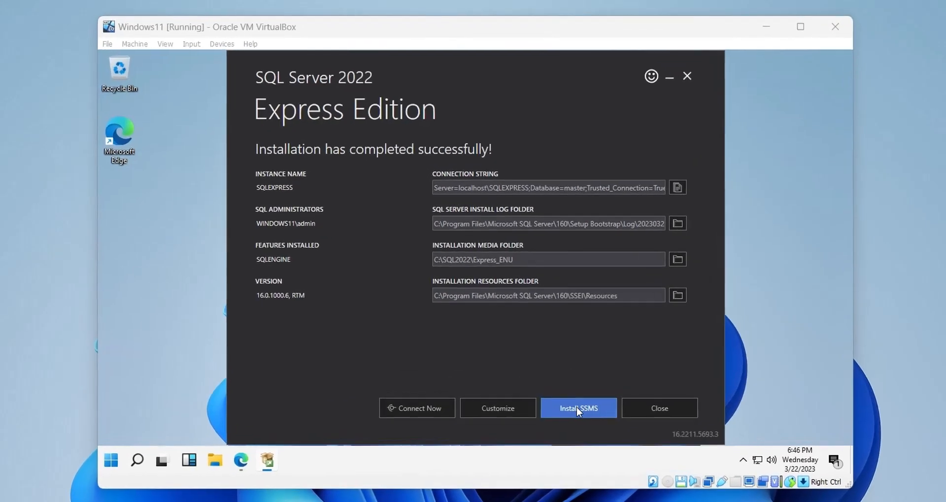
click(578, 412)
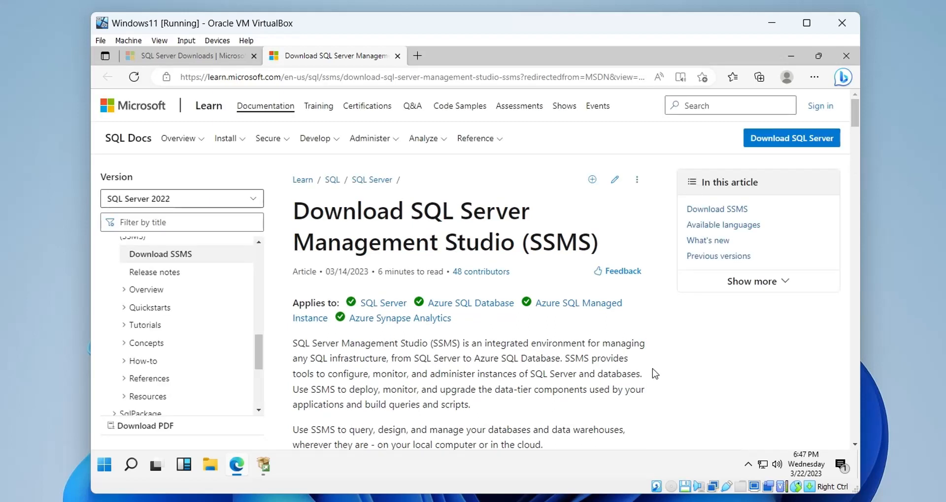
Step: Download SSMS 19.0.2 from the Download SSMS section and launch its setup file
click(728, 213)
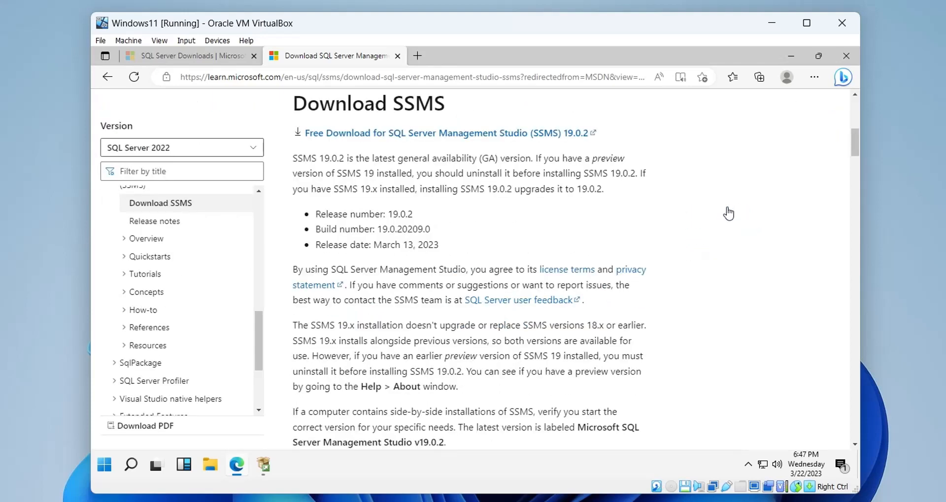
click(465, 136)
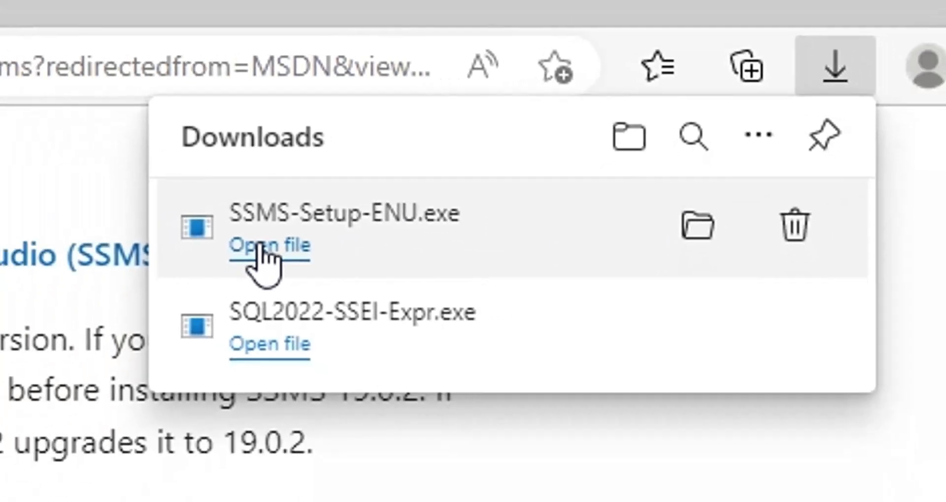
click(263, 246)
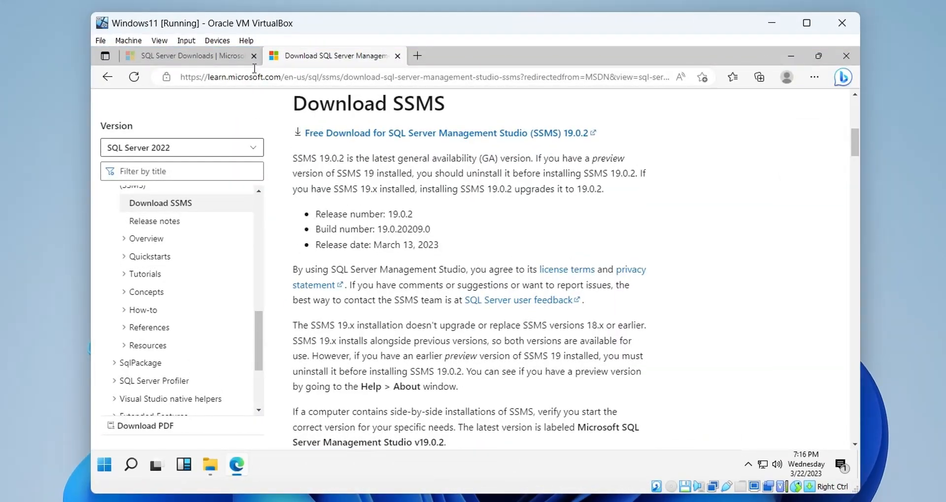
Step: Close the SQL Server Downloads tab and search Bing for 'power bi report server download'
click(254, 55)
click(230, 74)
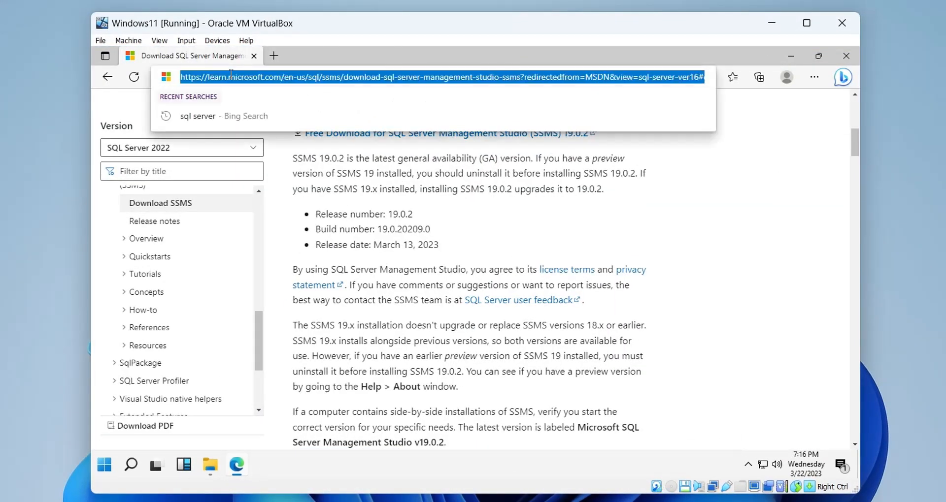
text(po)
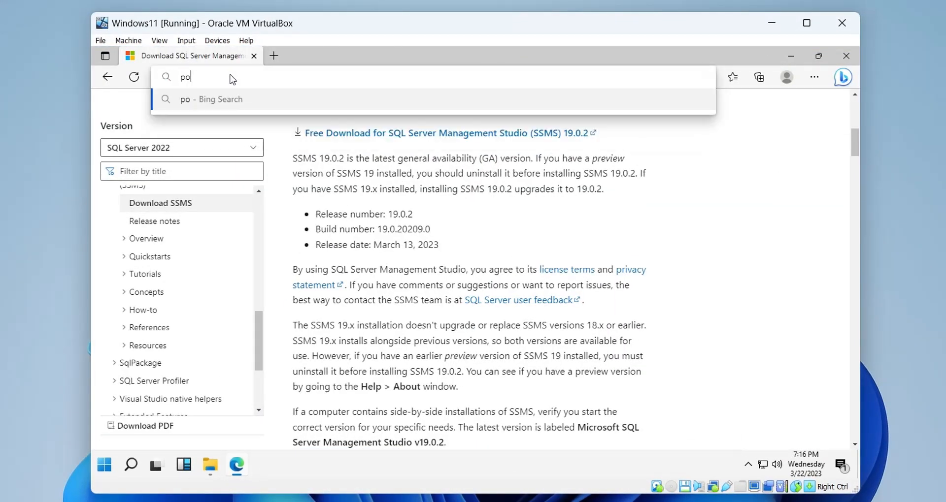
text(wer bi repor)
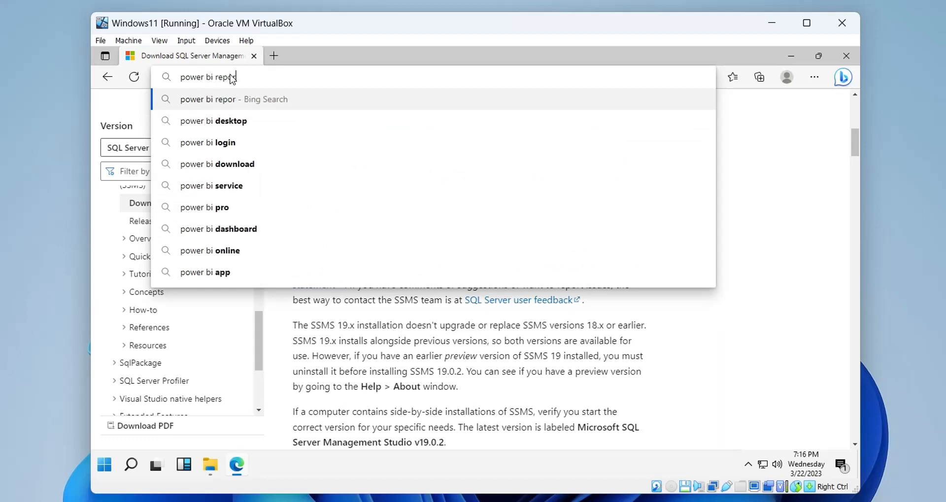
text(t server)
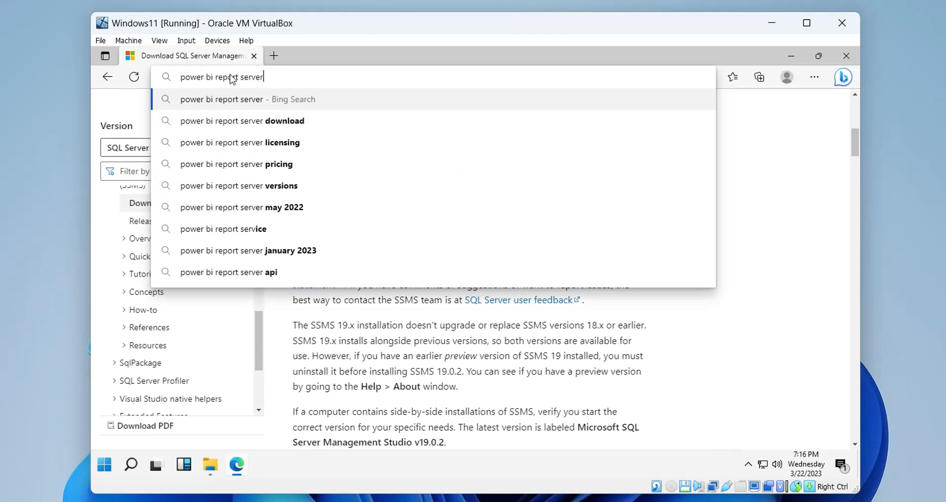
key(Down)
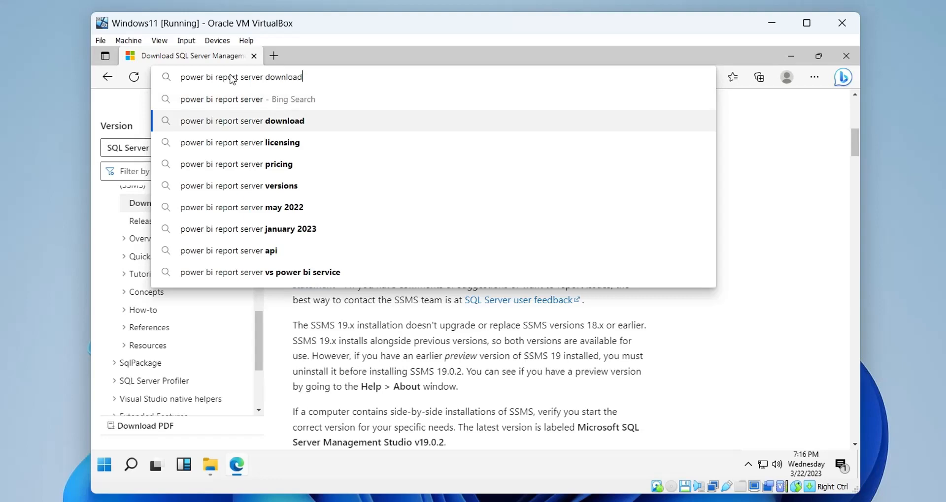
key(Return)
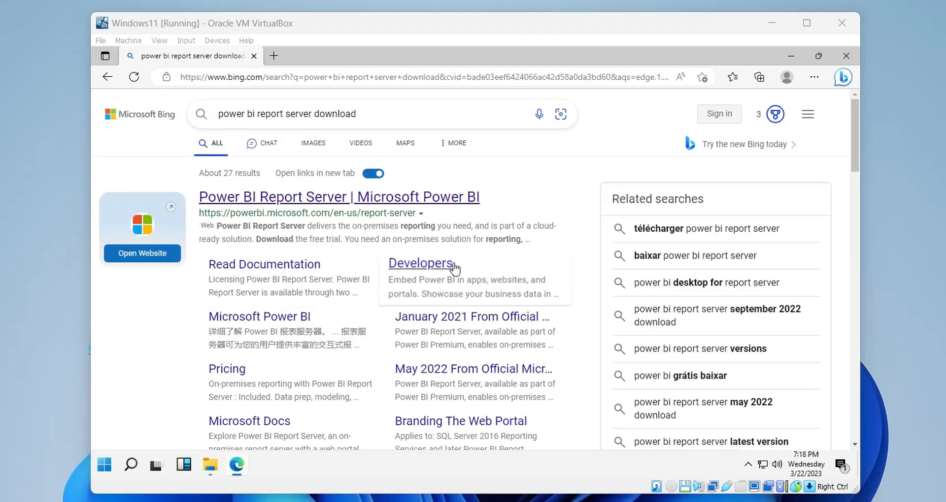
Step: Open the official Power BI Report Server download page and start its Download
click(460, 320)
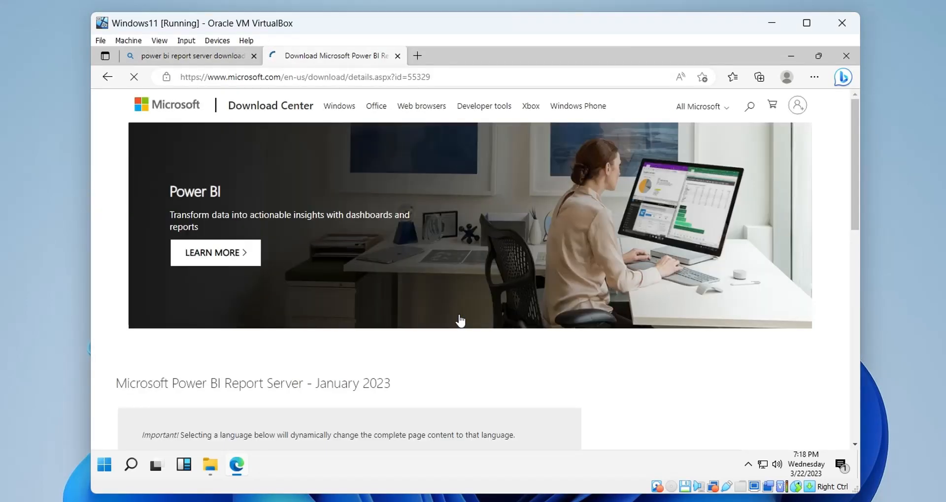
scroll(460, 322, down, 5)
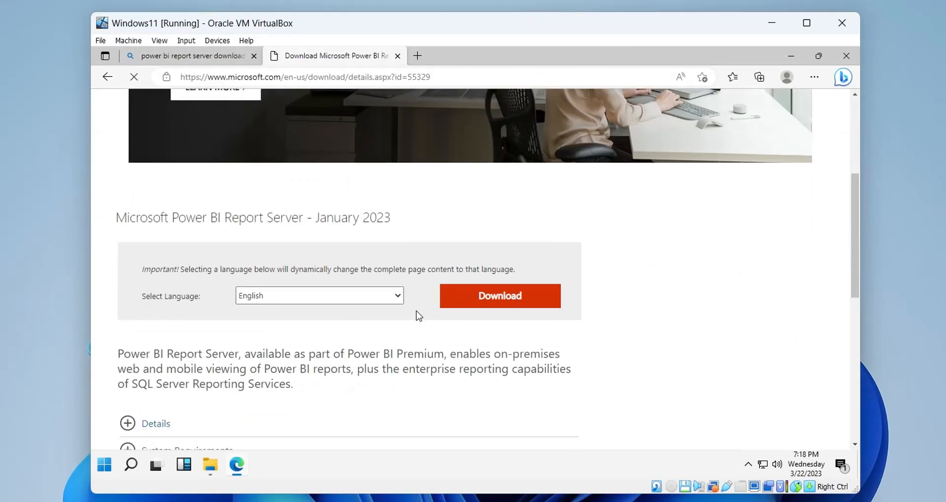
click(466, 300)
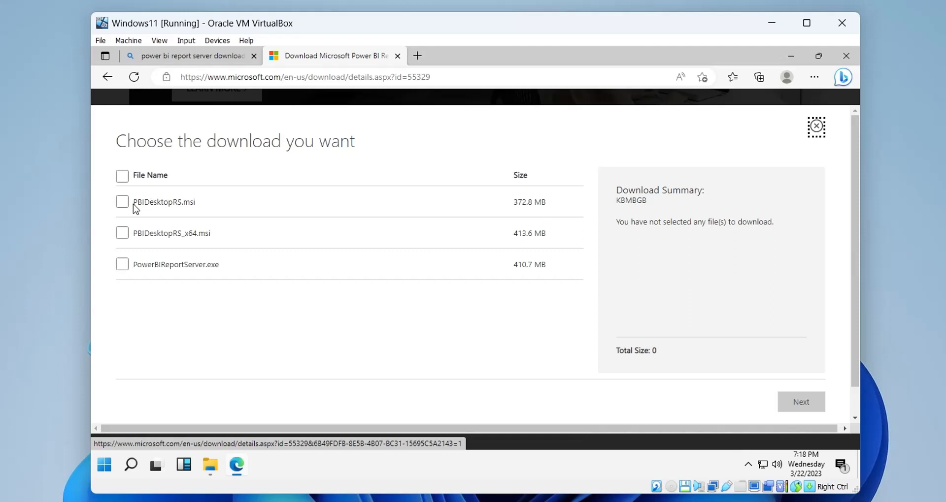
Step: Select PBIDesktopRS_x64.msi and PowerBIReportServer.exe and allow the multiple downloads
click(123, 233)
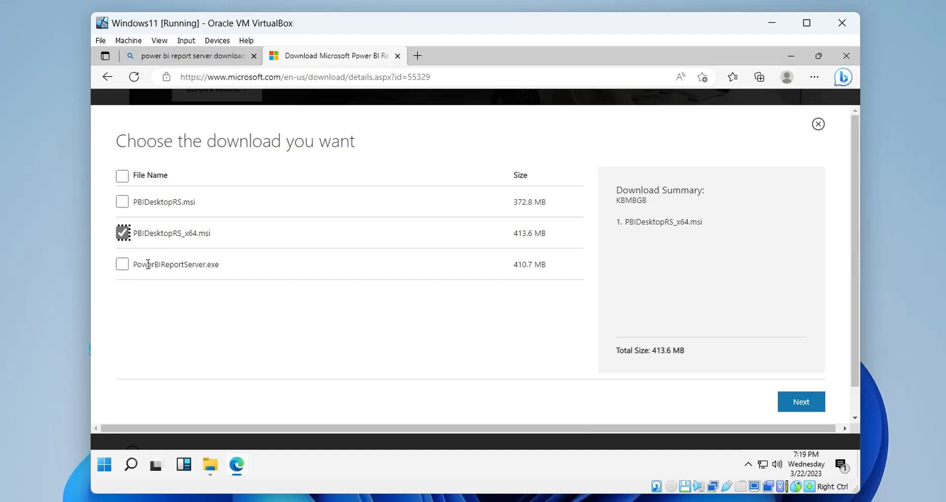
click(125, 266)
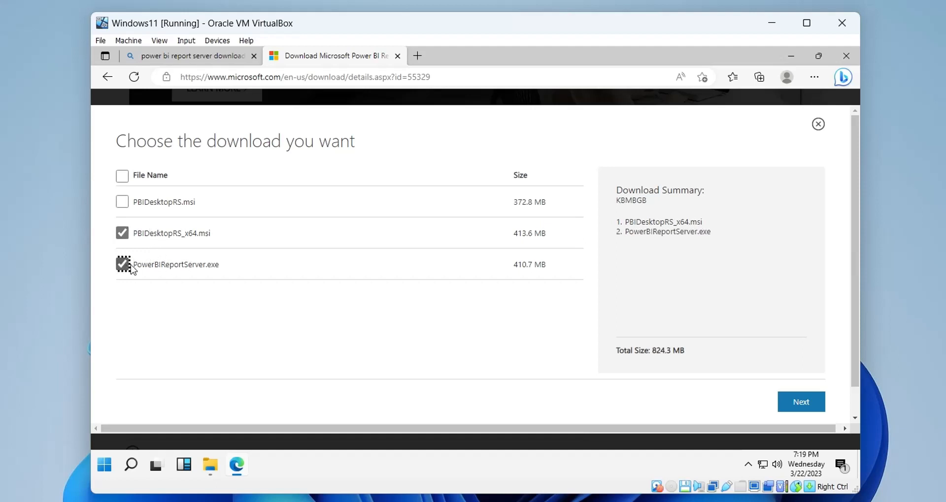
click(796, 407)
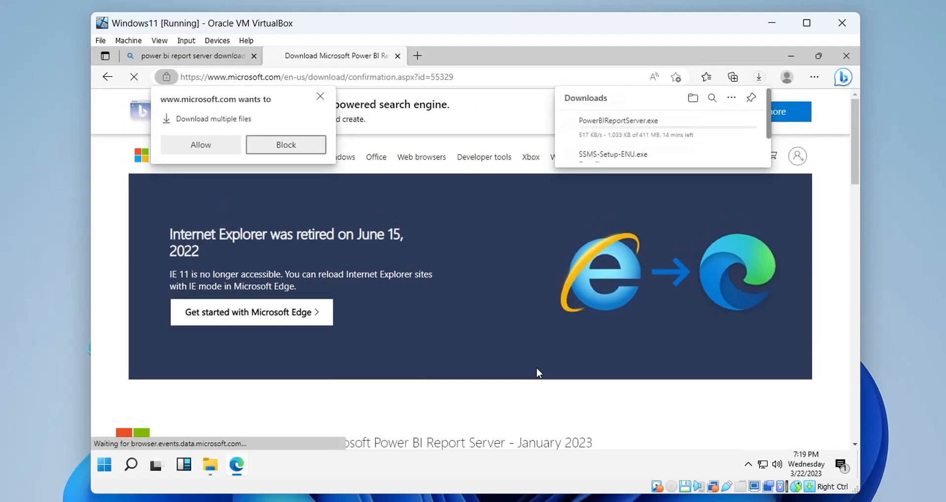
click(227, 148)
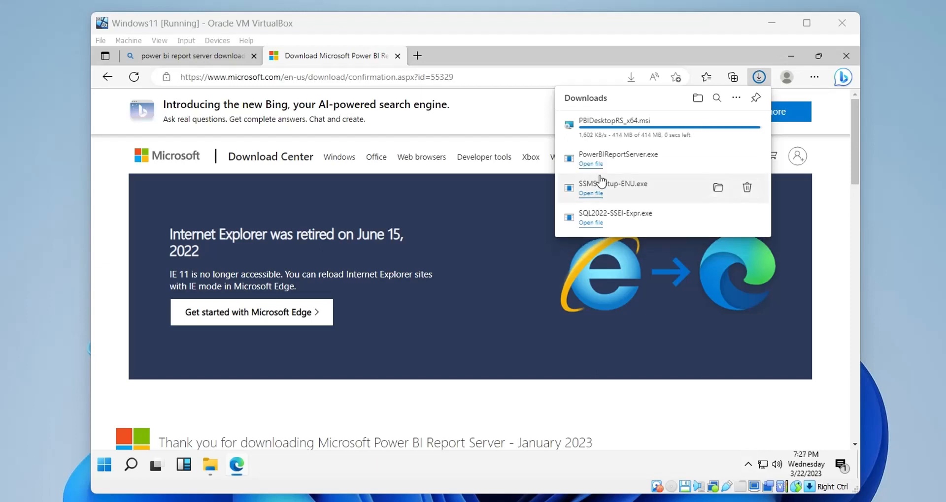
click(596, 166)
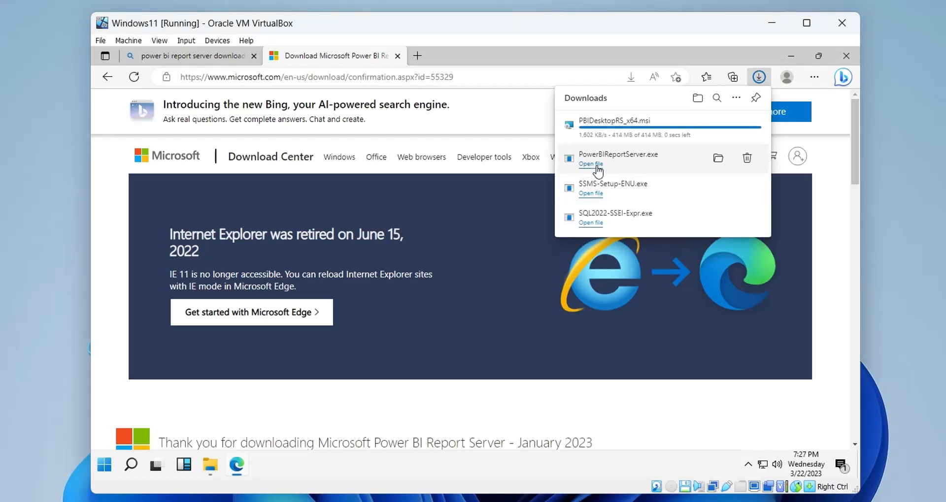
Step: Install Power BI Report Server Evaluation edition at the default location, then choose Configure report server
click(761, 78)
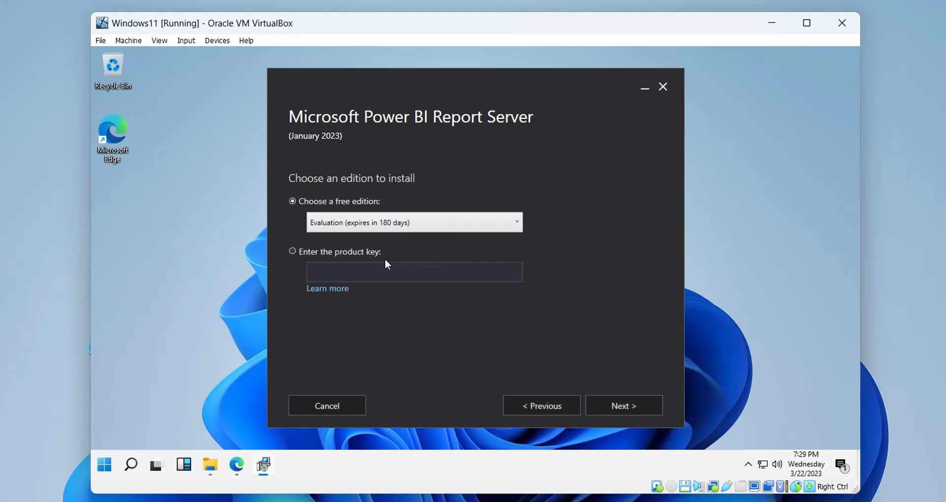
click(619, 405)
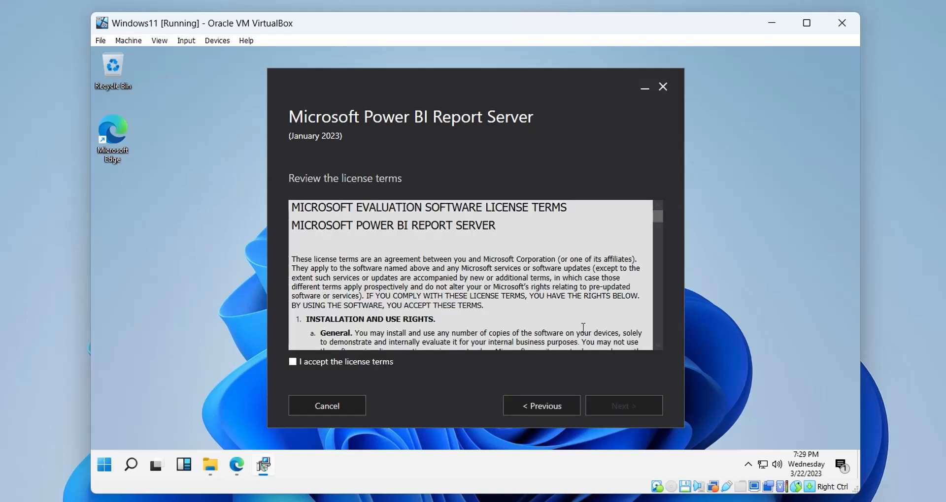
click(332, 365)
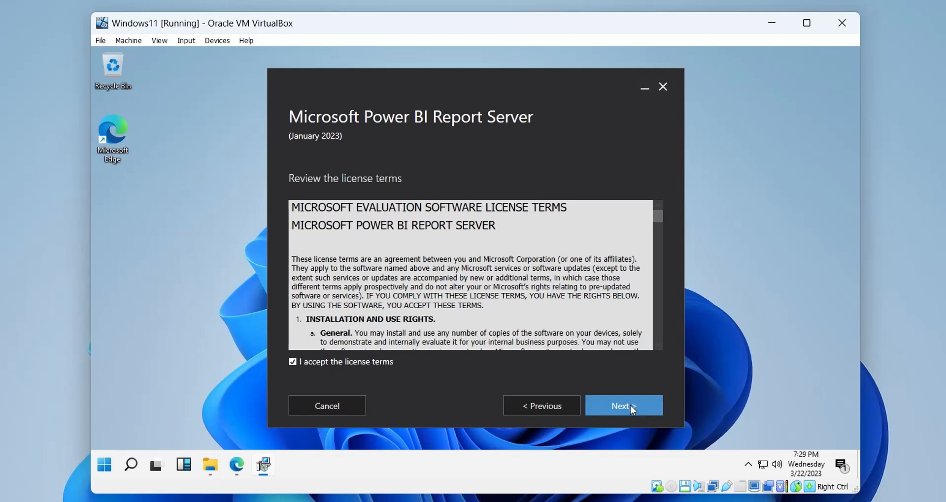
click(631, 406)
click(630, 406)
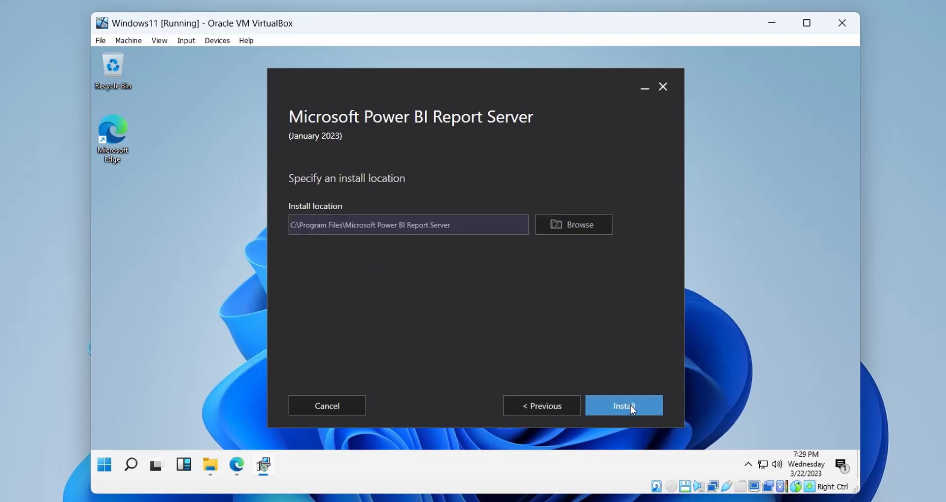
click(631, 406)
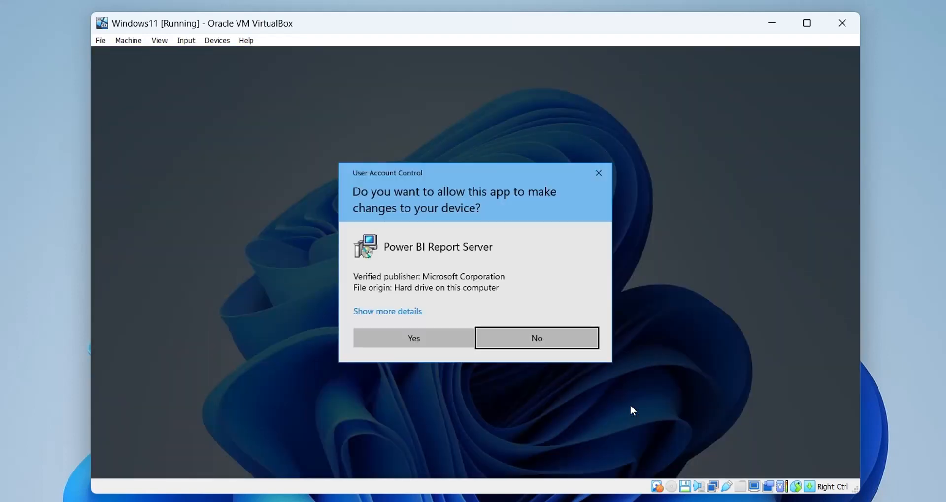
click(436, 338)
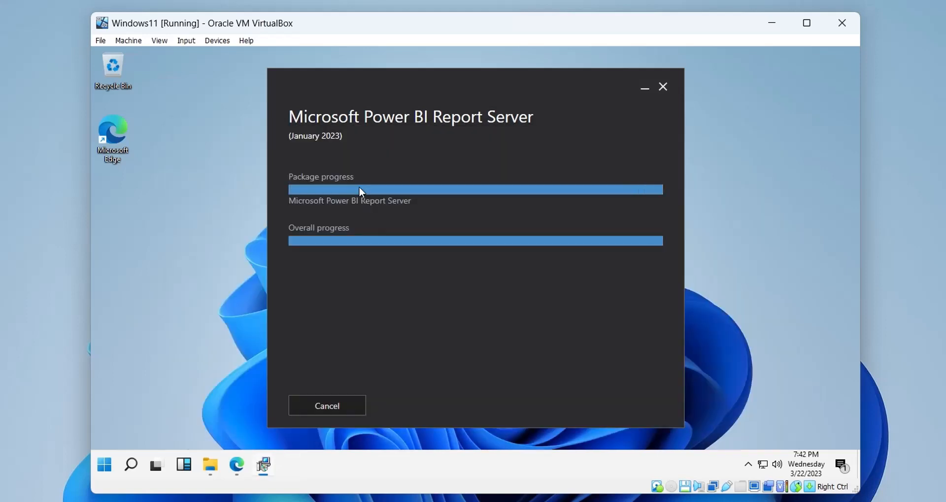
click(522, 403)
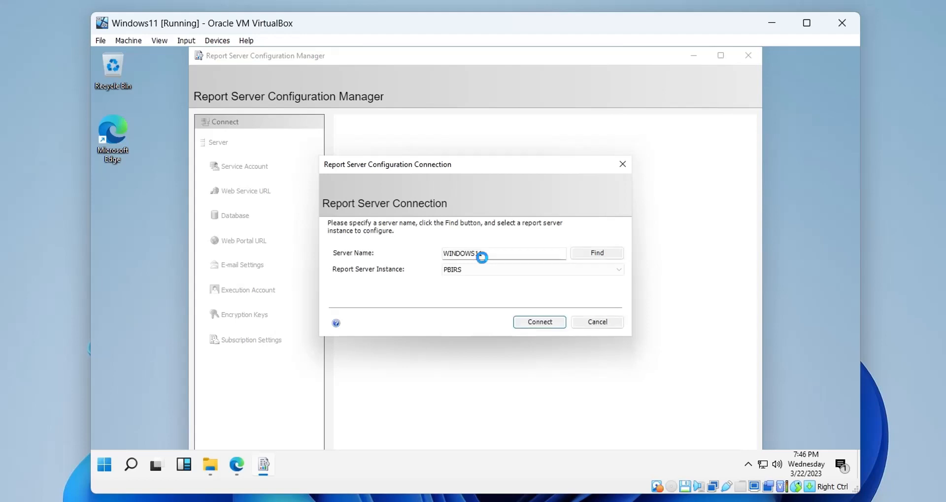
Step: Connect to the PBIRS instance and view the service account settings
click(533, 325)
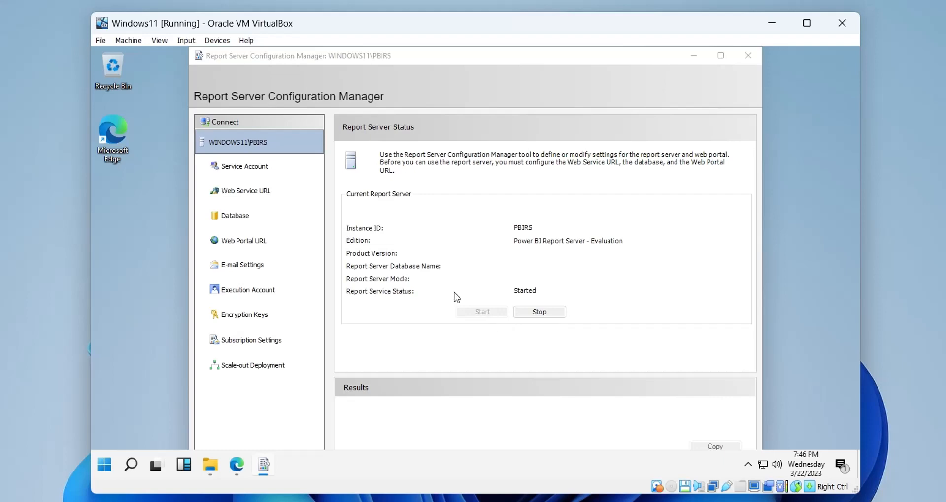
click(233, 167)
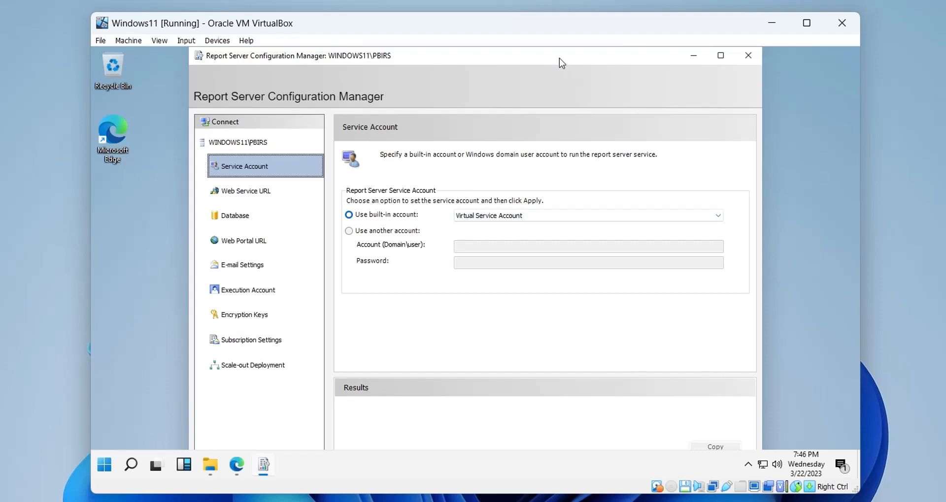
drag(560, 58, 559, 48)
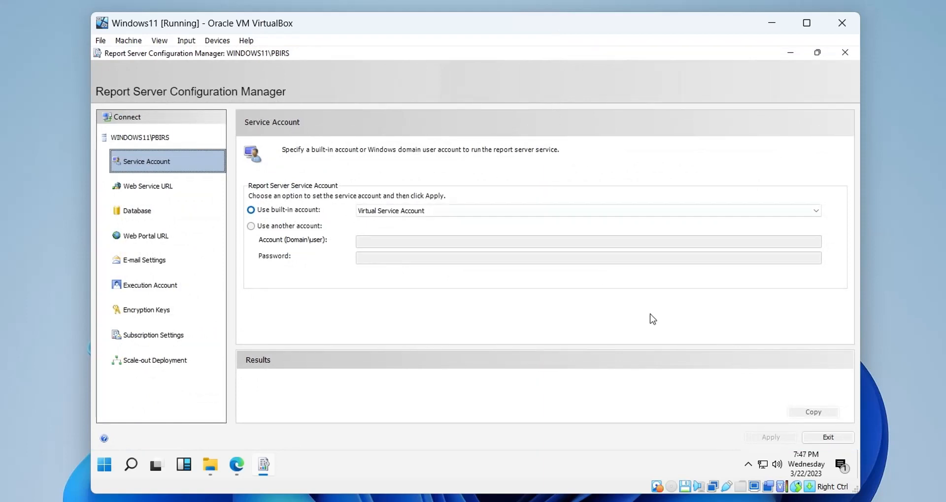
Step: Apply the default web service URL ReportServer on port 80, then open Database settings
click(156, 193)
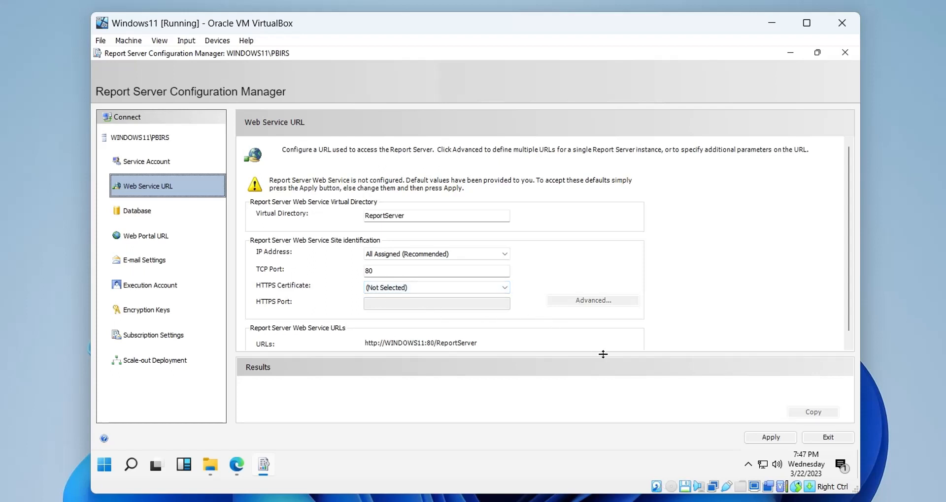
click(761, 437)
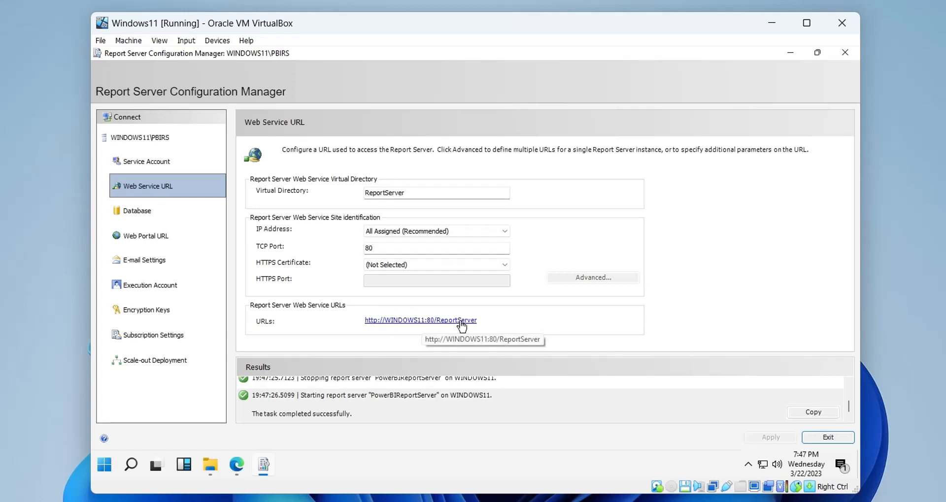
click(169, 215)
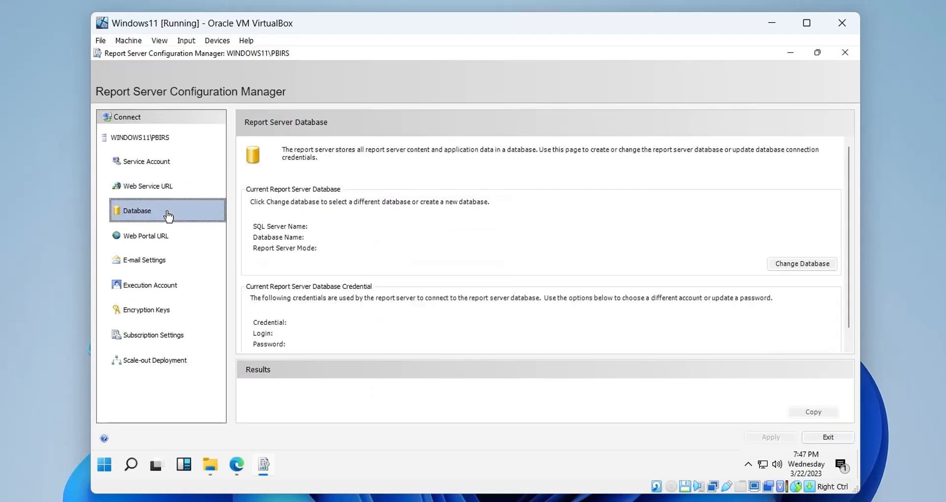
Step: Start the Change Database wizard and copy the WINDOWS11\SQLEXPRESS instance name from Management Studio
click(788, 266)
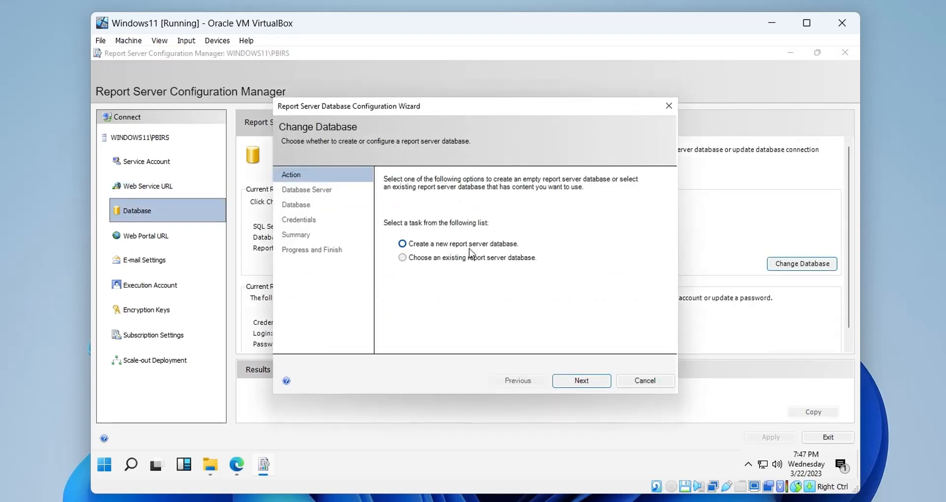
click(571, 382)
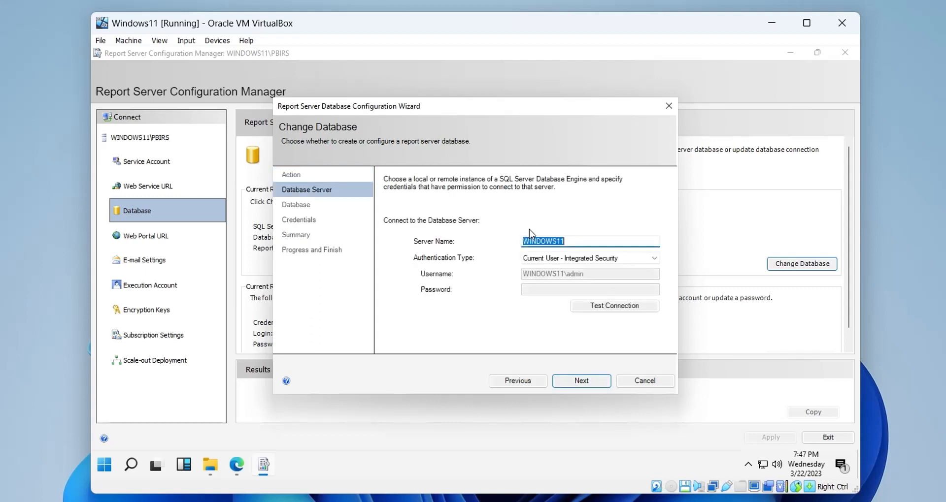
click(570, 240)
click(106, 467)
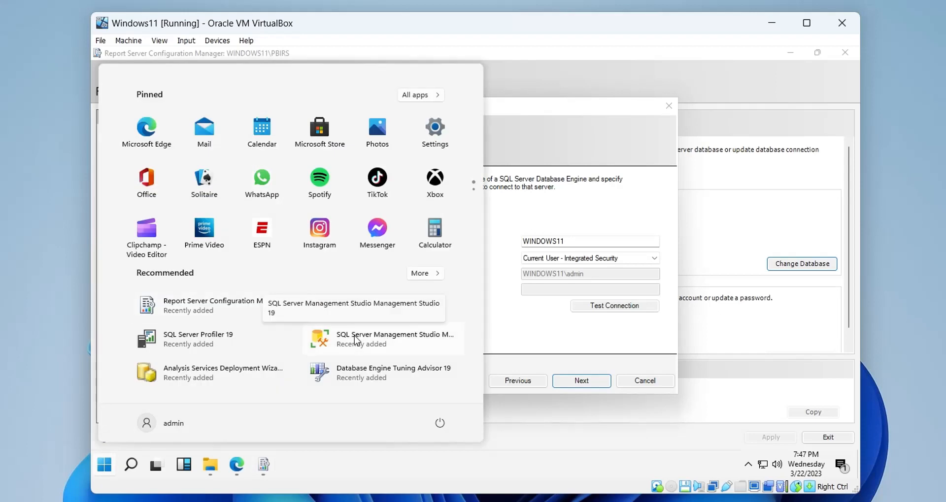
click(355, 340)
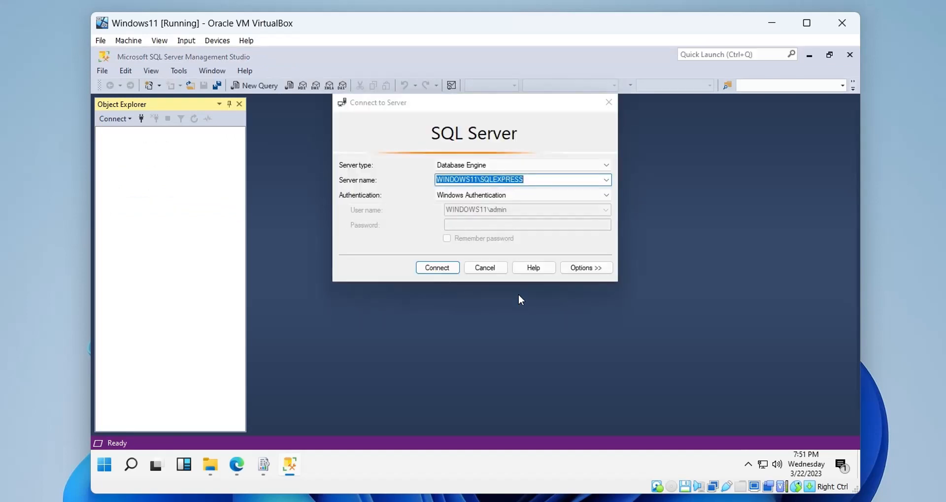
right_click(489, 178)
click(517, 217)
Step: Set the database server name to WINDOWS11\SQLEXPRESS and test the connection successfully
click(264, 465)
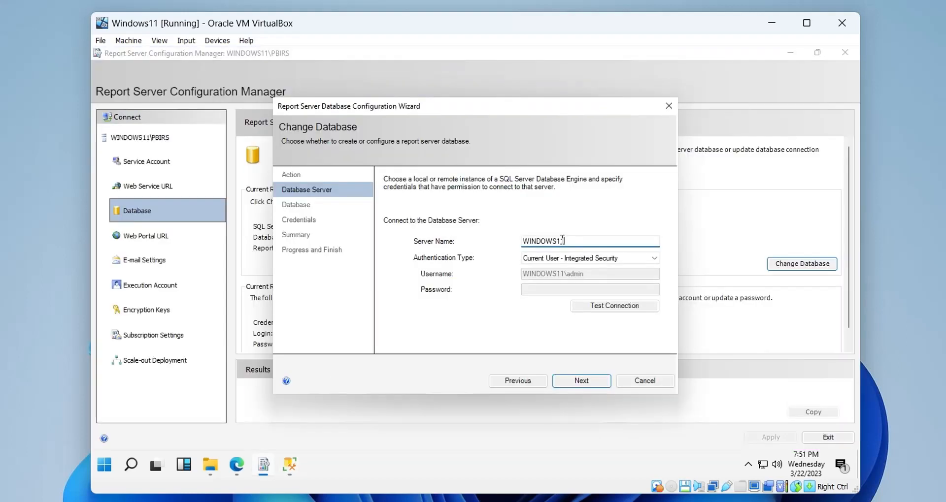
double_click(578, 243)
key(ctrl+v)
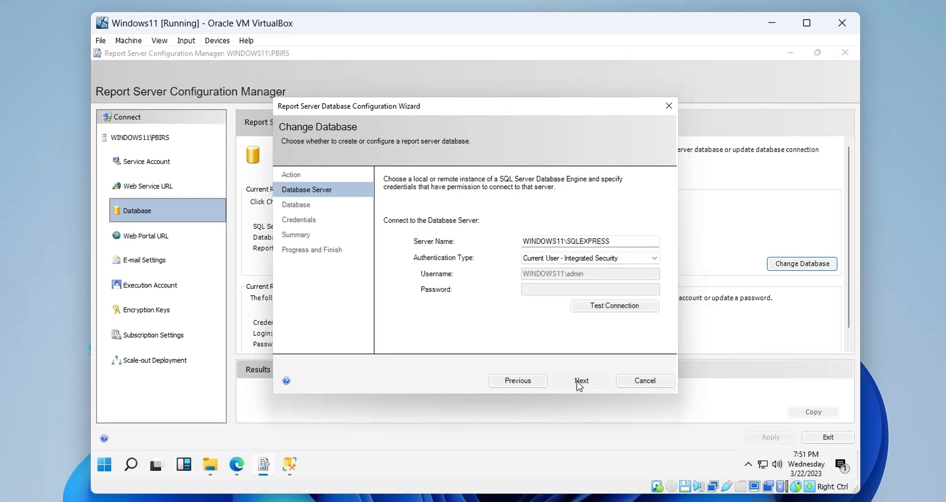
click(611, 309)
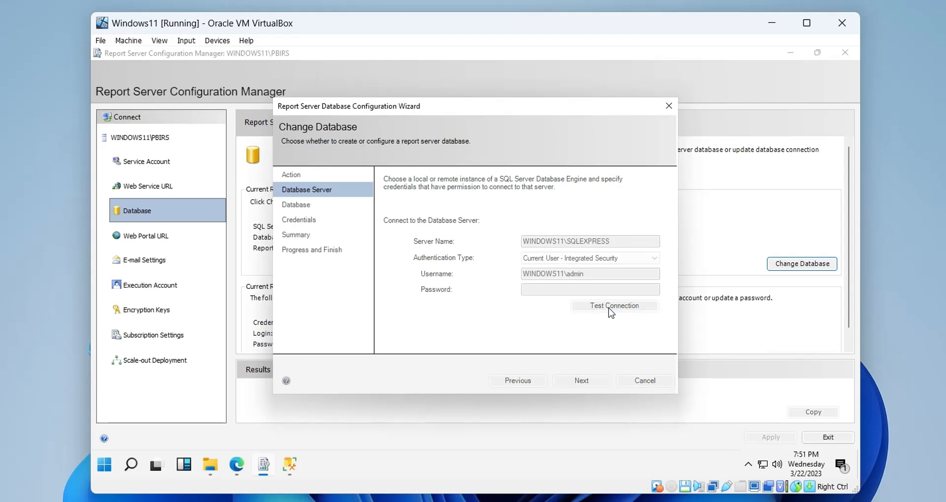
click(506, 299)
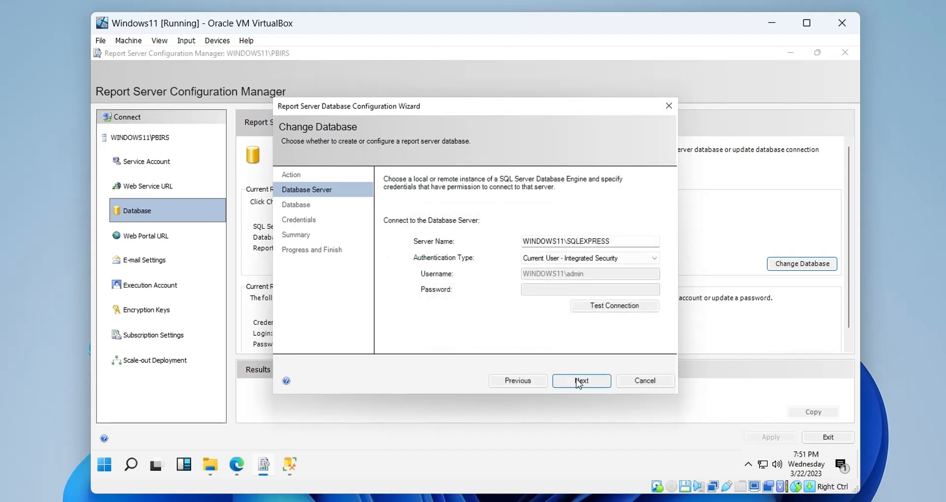
click(578, 382)
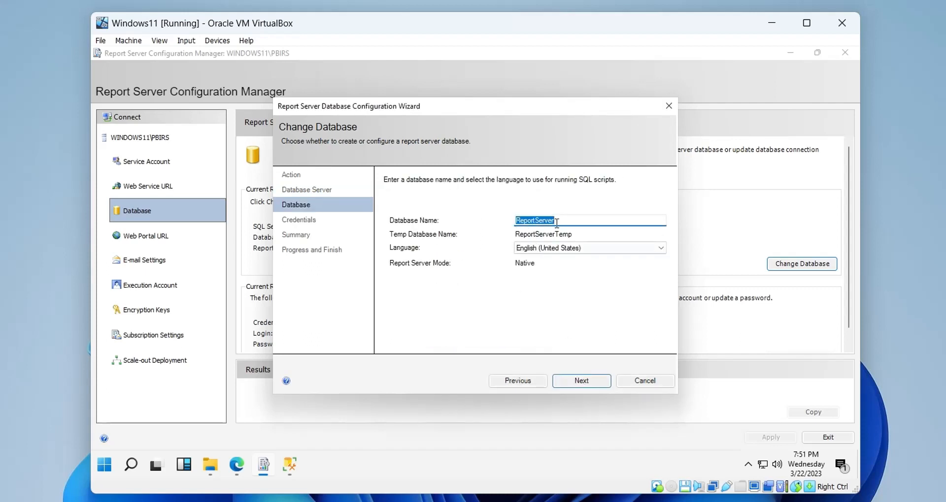
Step: Connect Management Studio to WINDOWS11\SQLEXPRESS and refresh its Databases list
click(291, 466)
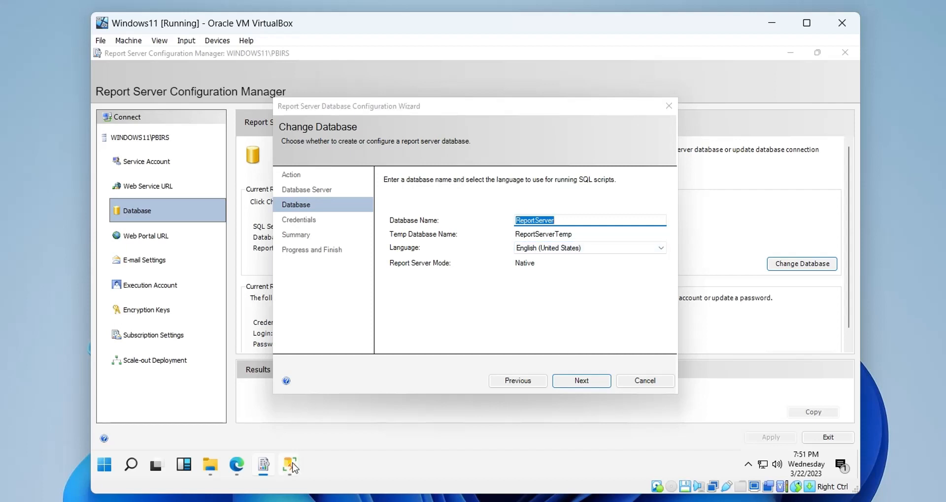
click(433, 269)
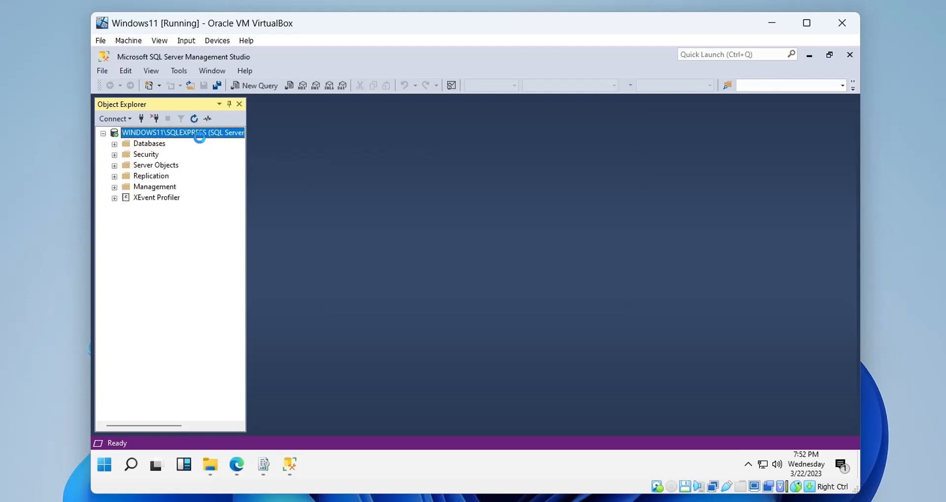
click(115, 144)
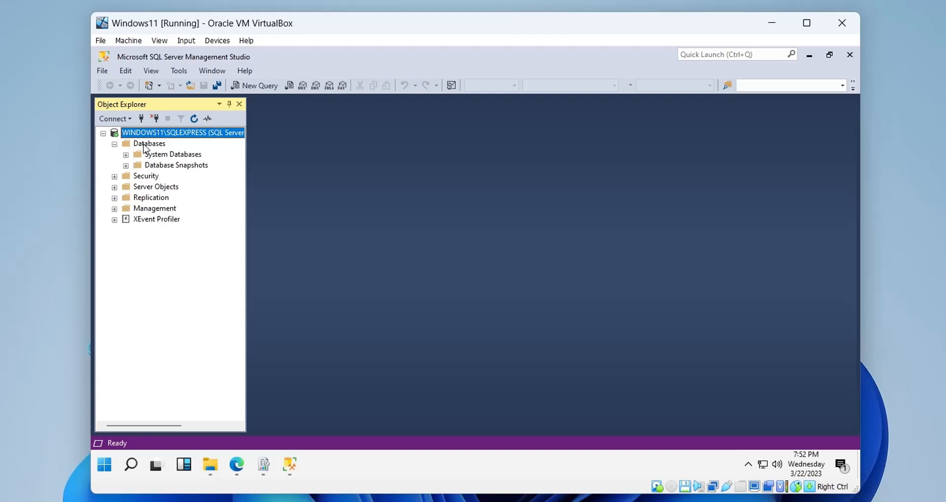
click(143, 145)
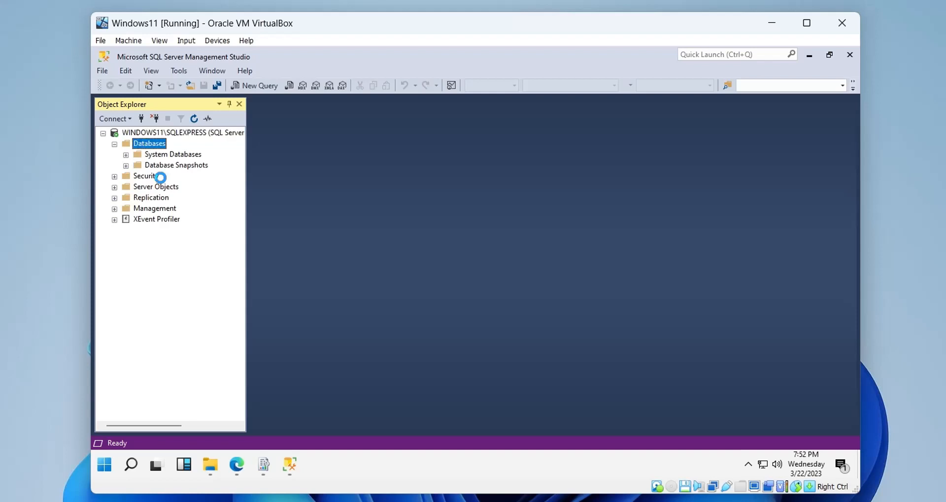
right_click(144, 144)
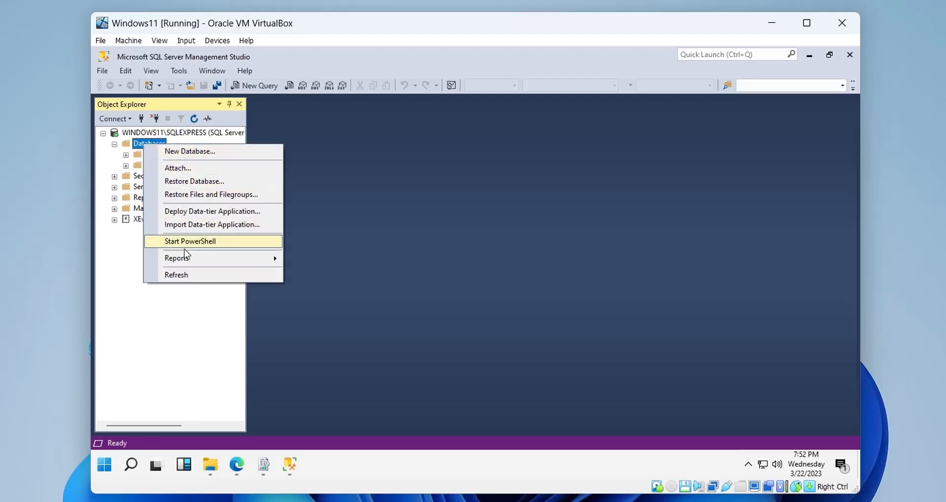
click(185, 275)
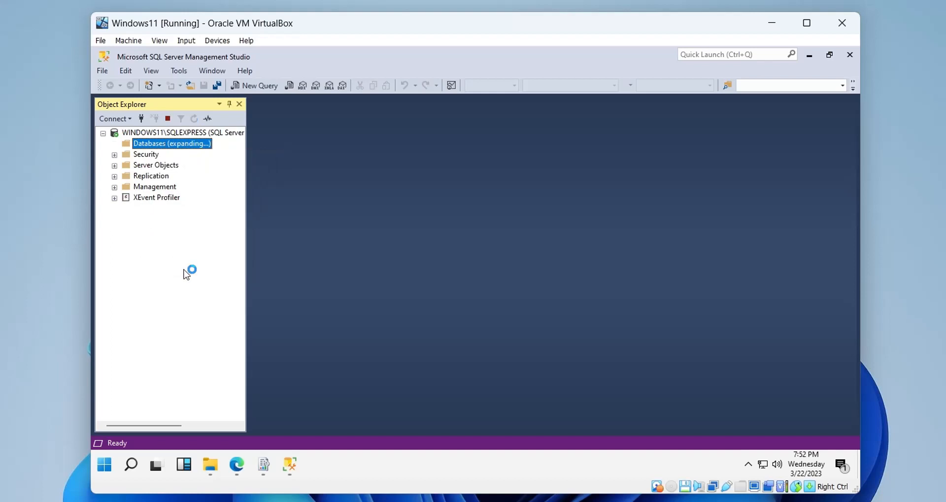
click(265, 469)
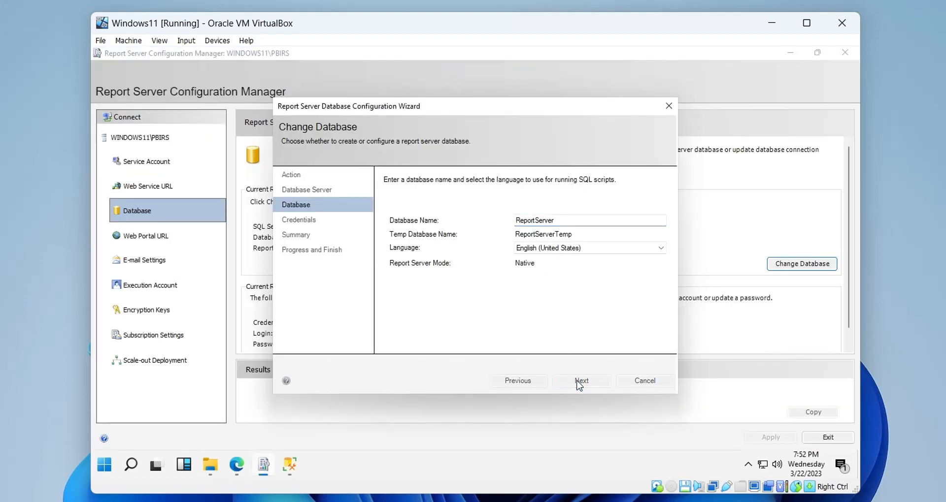
Step: Go through the credentials and summary steps and finish creating the ReportServer database
click(579, 383)
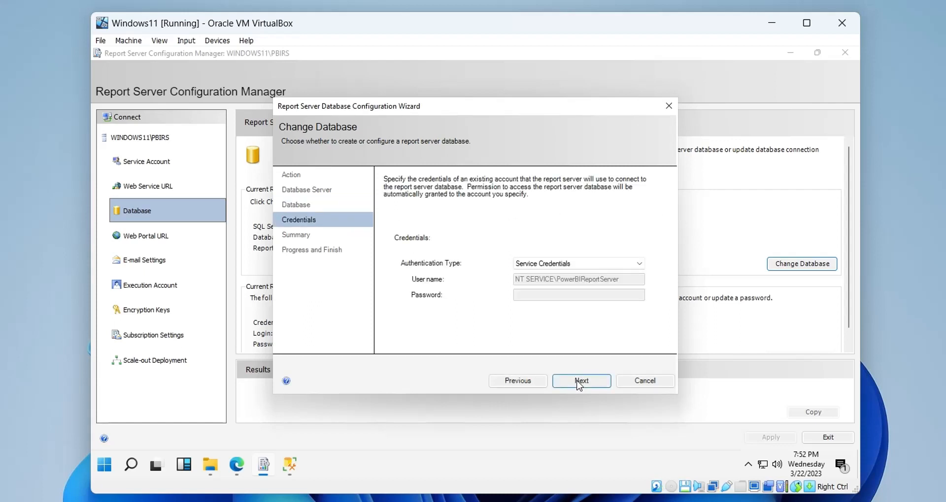
click(580, 383)
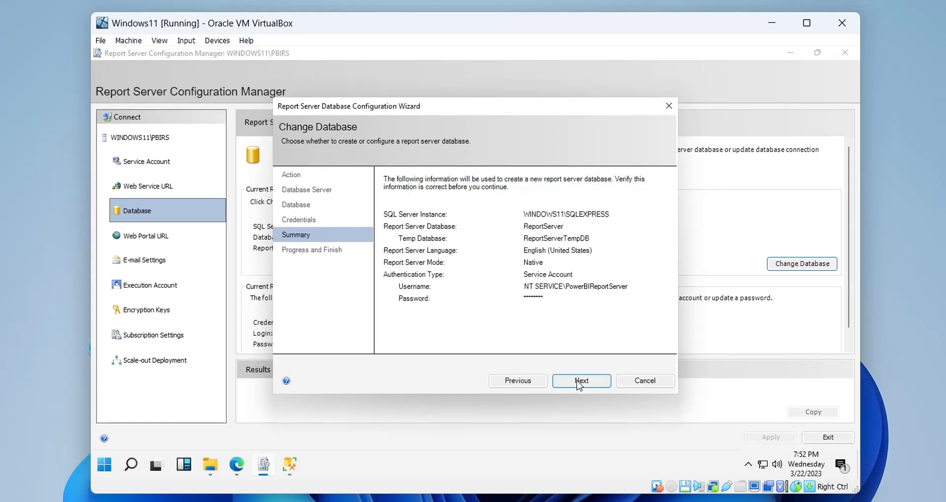
click(579, 383)
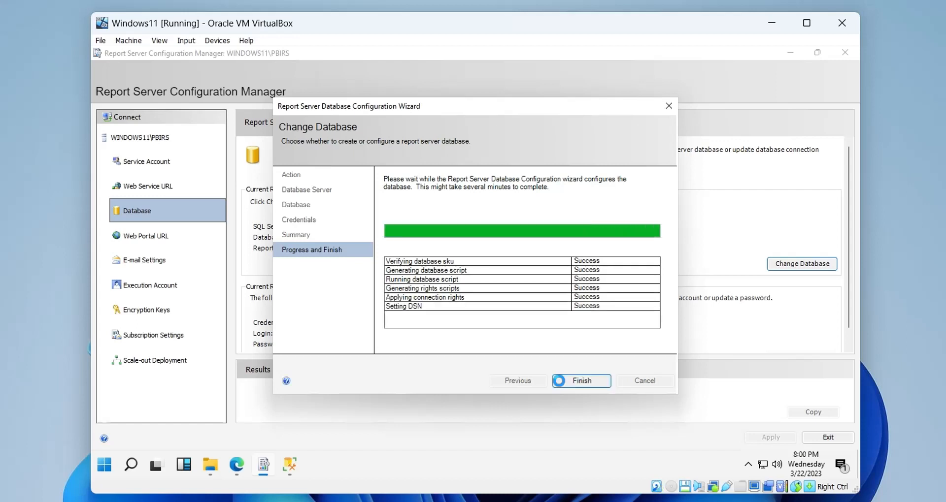
click(559, 382)
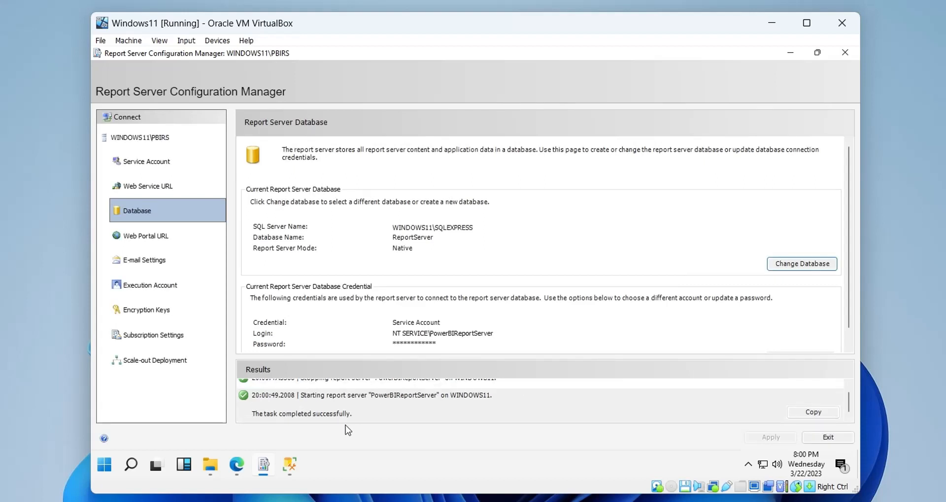
click(290, 465)
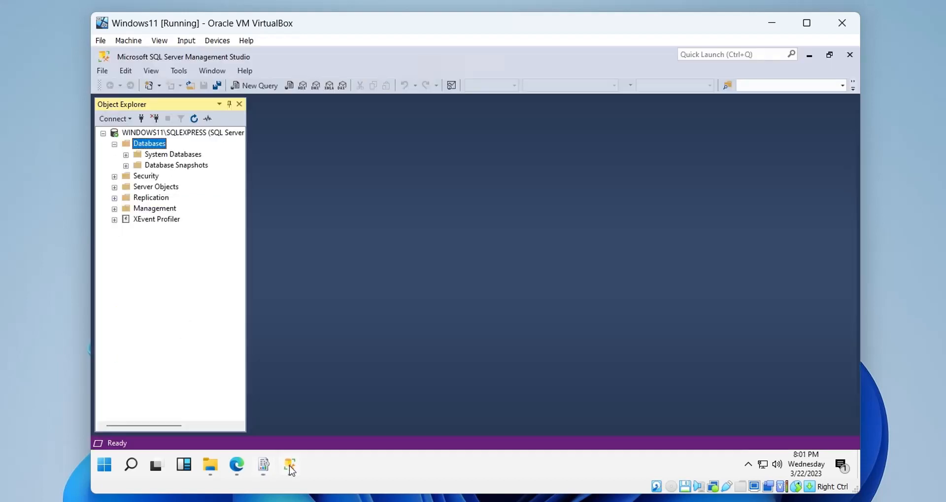
Step: Refresh Databases, browse the ReportServer tables, then close Management Studio
right_click(151, 145)
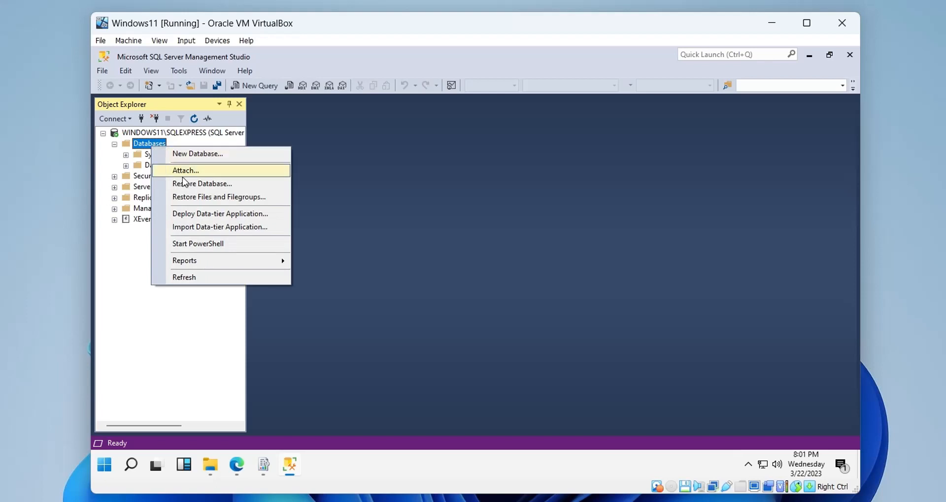
click(195, 277)
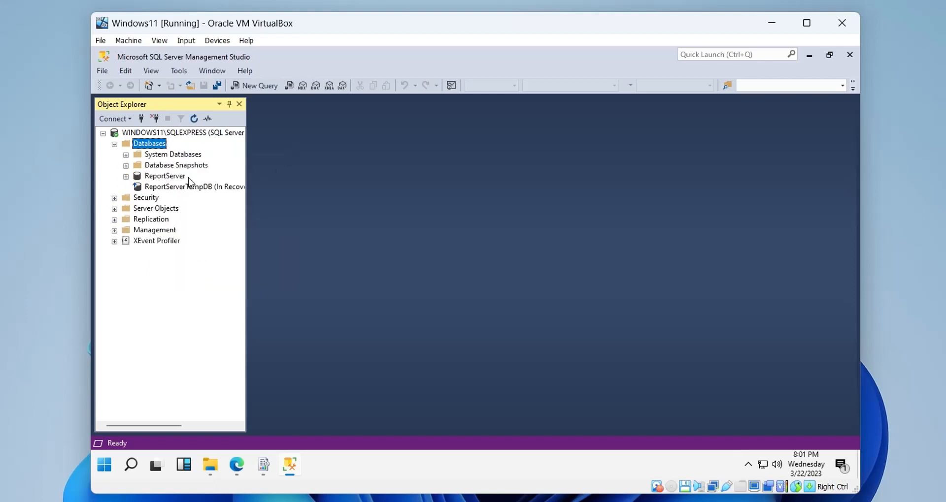
click(146, 180)
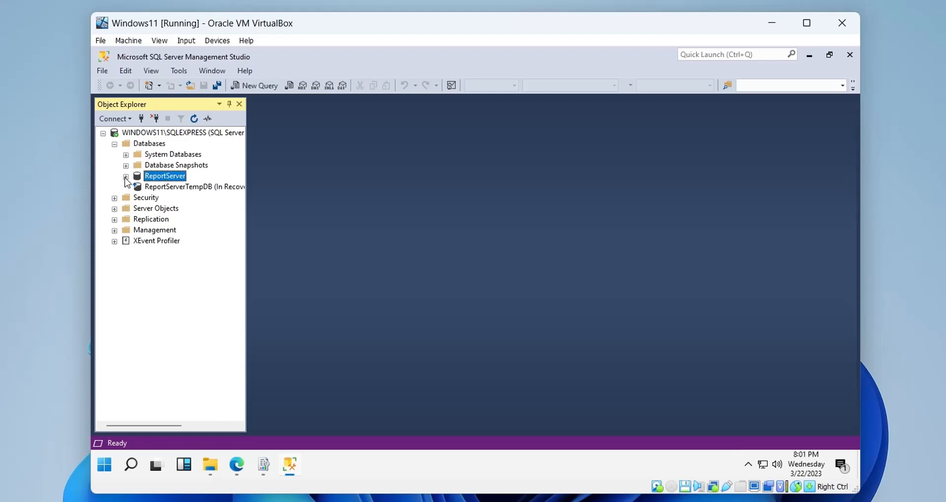
click(126, 177)
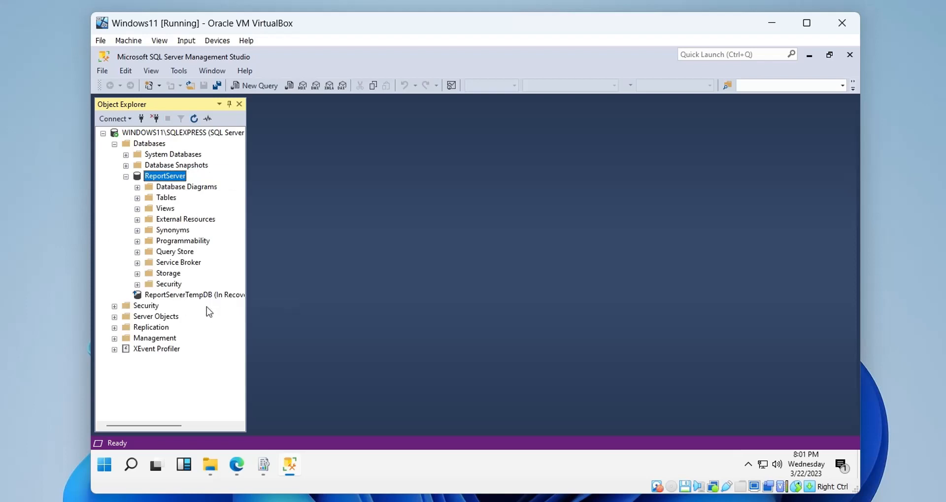
click(137, 198)
scroll(203, 220, down, 12)
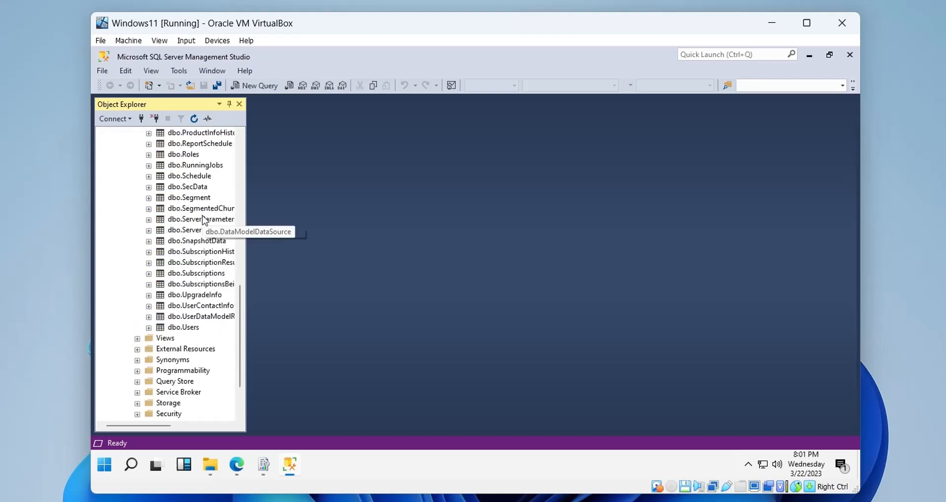
click(850, 56)
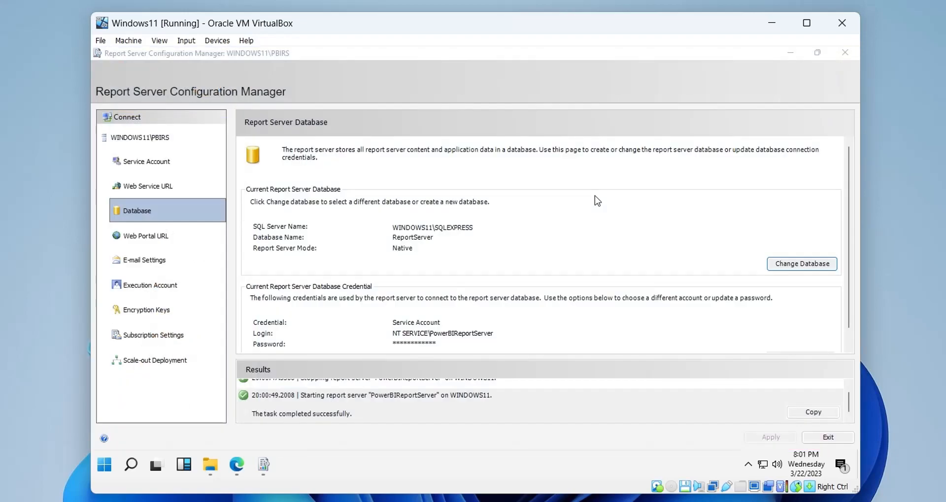
click(160, 239)
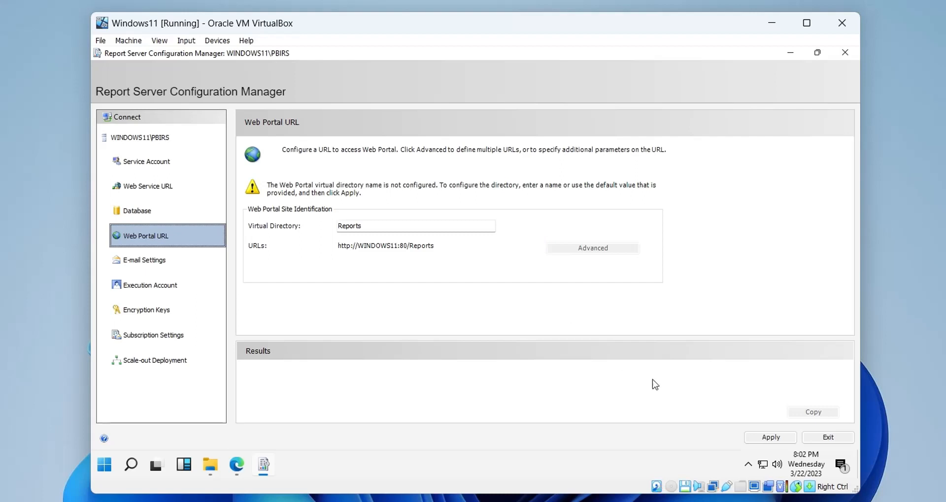
click(772, 438)
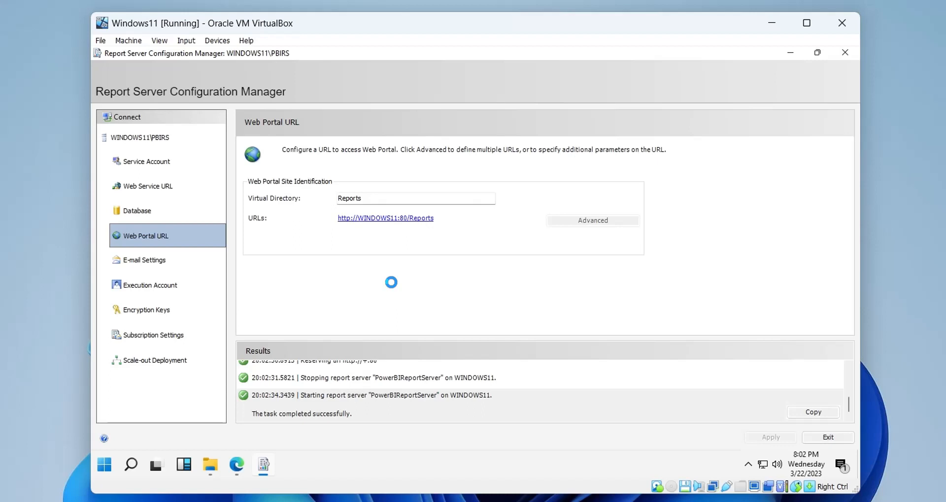
click(386, 221)
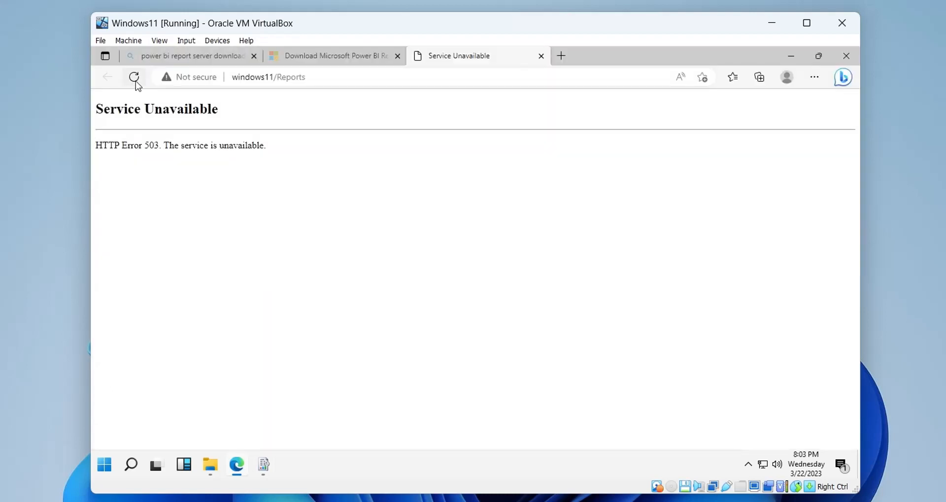
Step: Close the leftover Edge tabs, reload until the portal home loads, and dismiss the popup
click(134, 77)
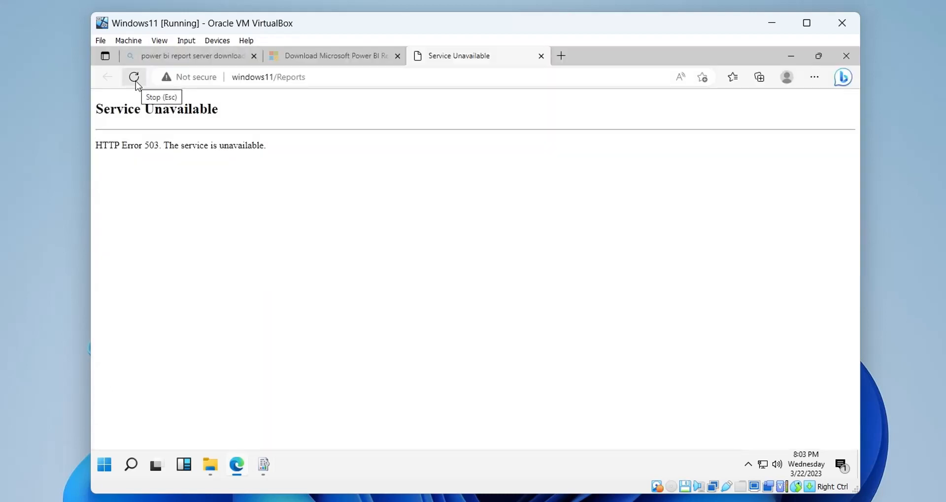
click(137, 80)
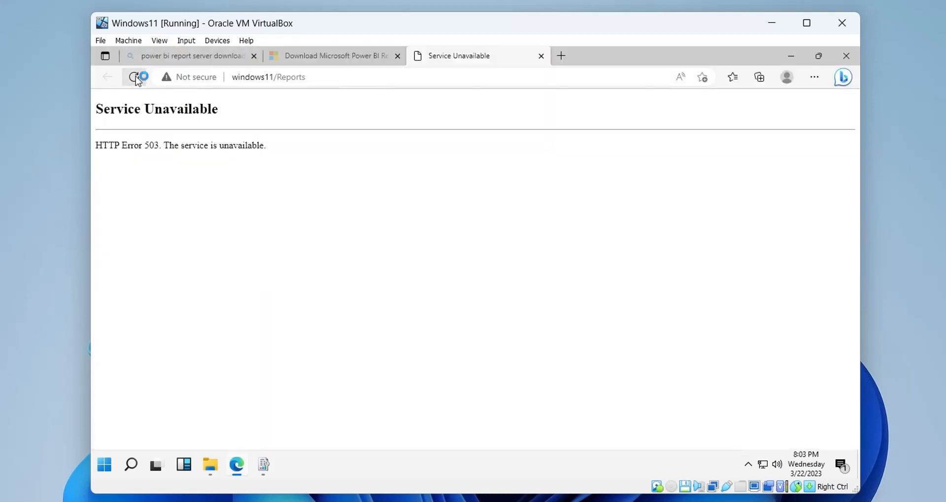
click(398, 56)
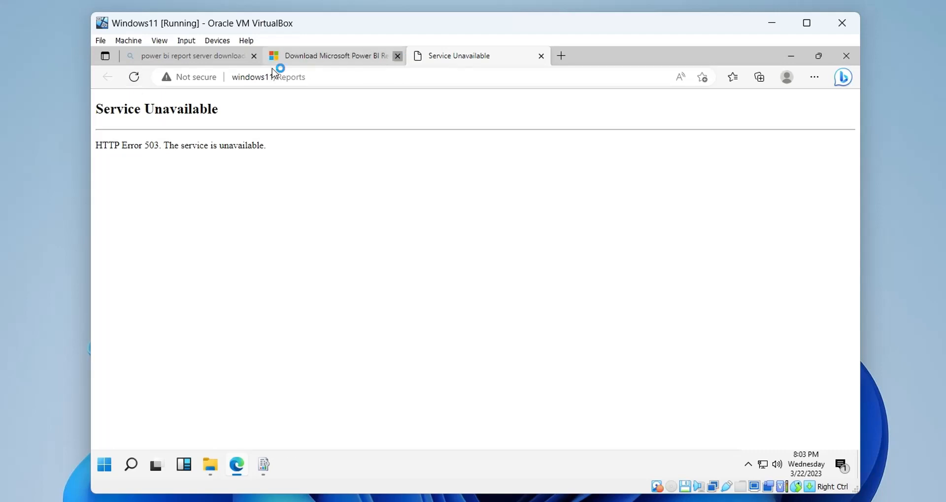
click(254, 56)
click(134, 77)
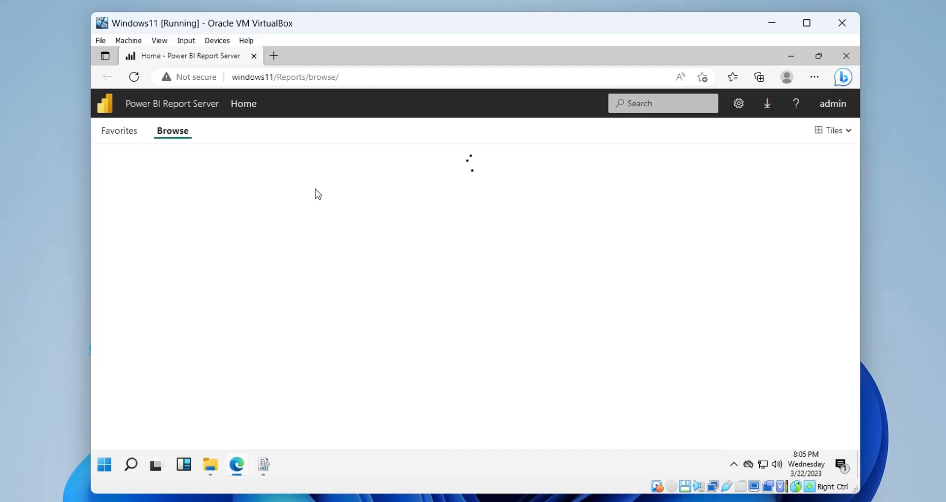
click(531, 197)
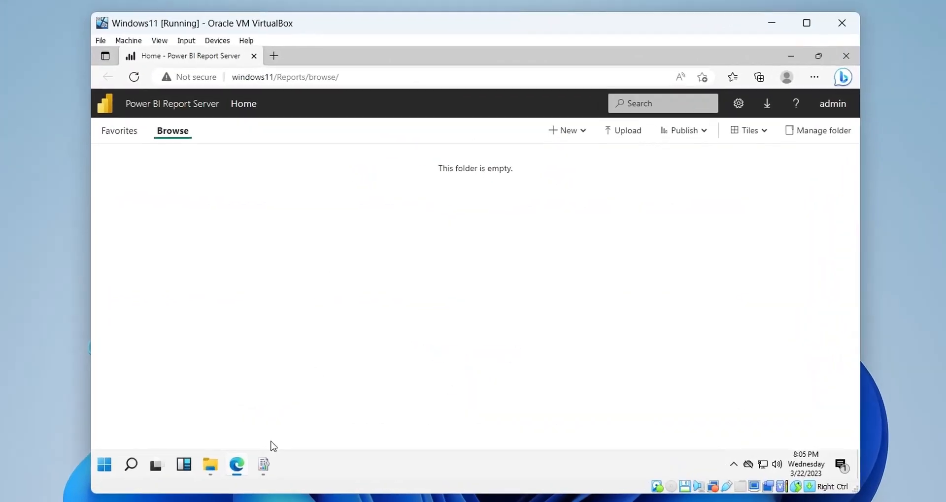
Step: Open the Shared (Z:) drive and copy Tooltips.pbix
mouse_move(268, 468)
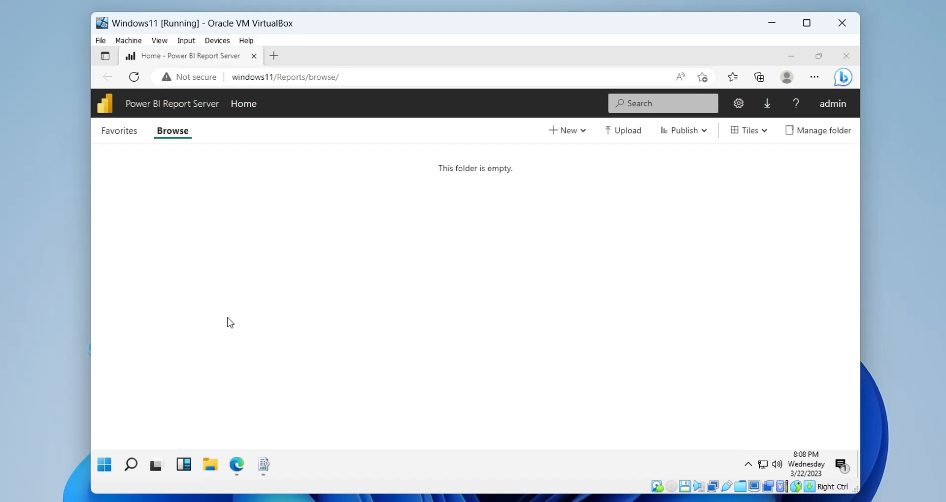
key(super+e)
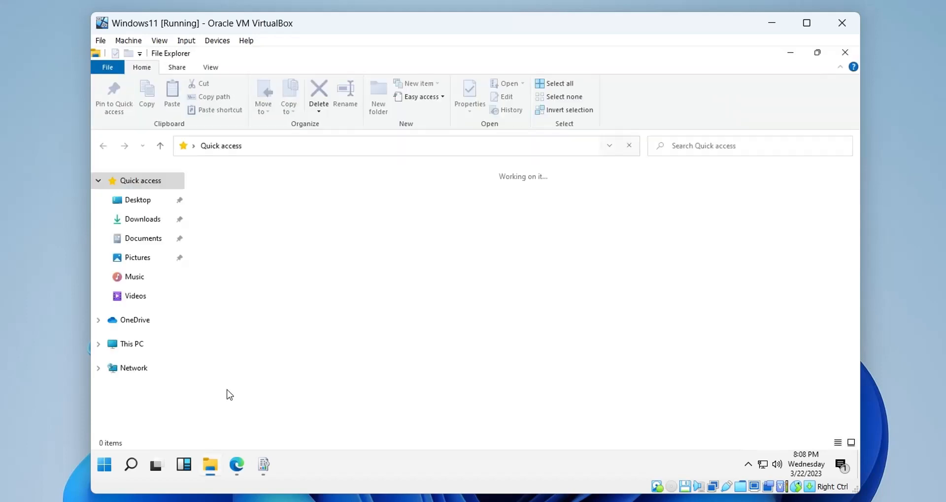
click(132, 344)
click(306, 339)
double_click(307, 339)
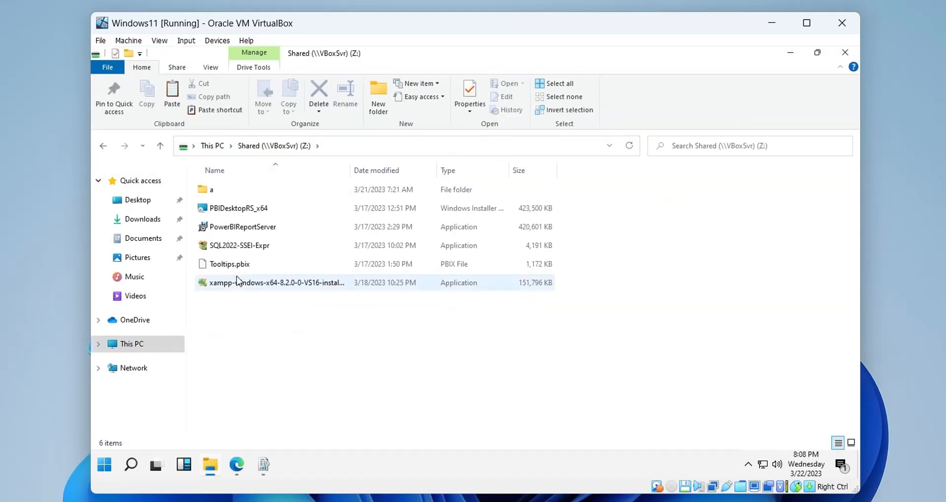
click(243, 265)
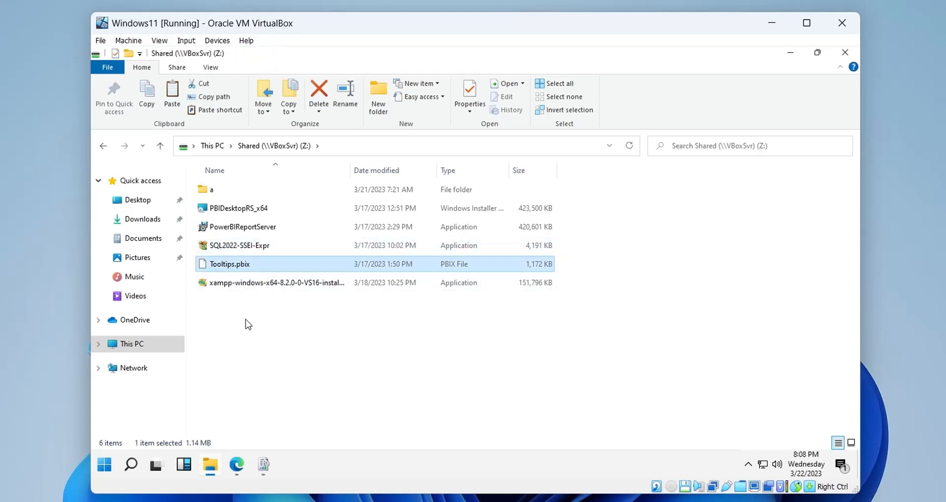
right_click(248, 262)
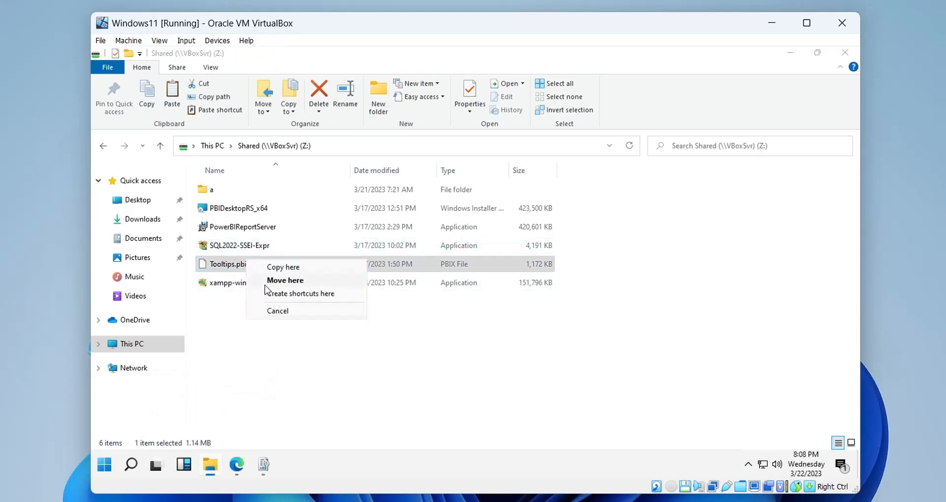
click(226, 262)
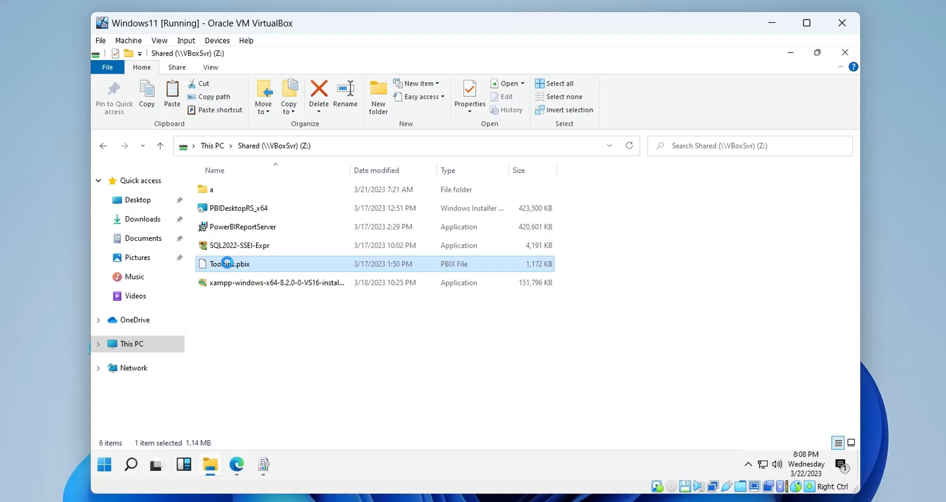
right_click(227, 262)
click(266, 357)
Step: Paste Tooltips.pbix onto the desktop and bring the report portal browser back
click(790, 53)
click(790, 55)
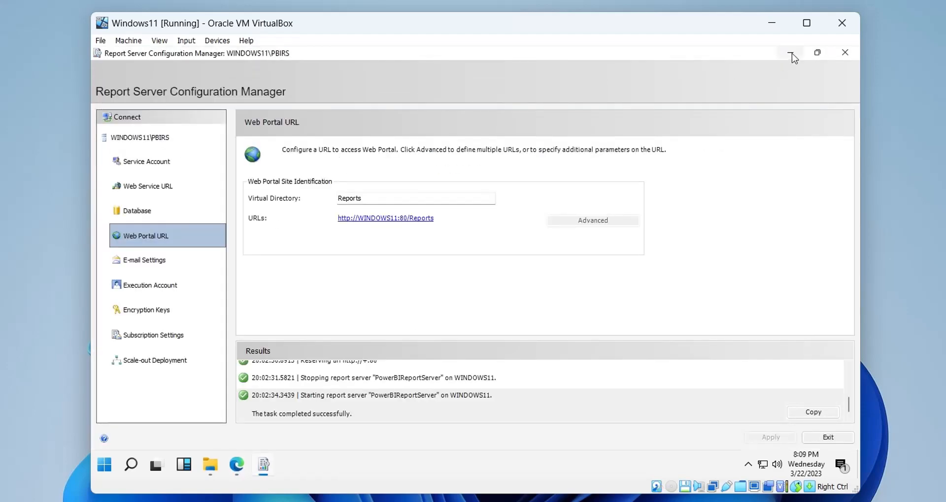
click(792, 53)
right_click(330, 163)
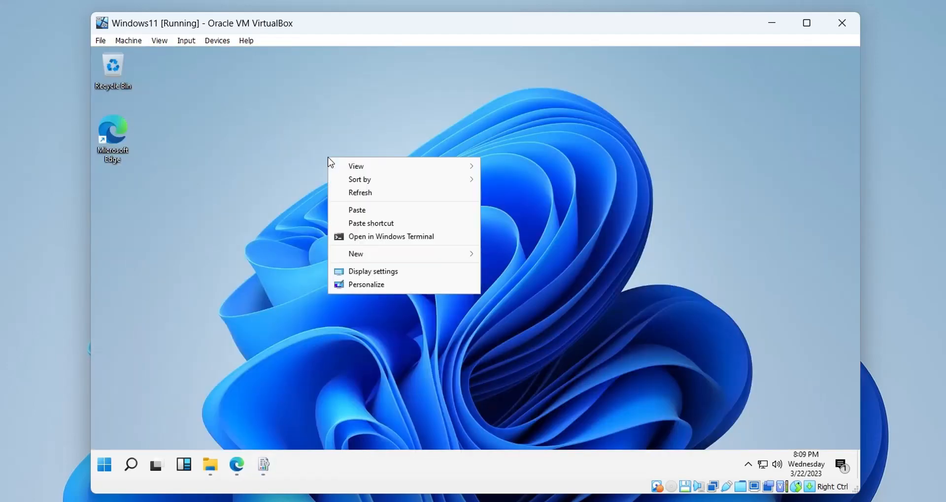
click(350, 208)
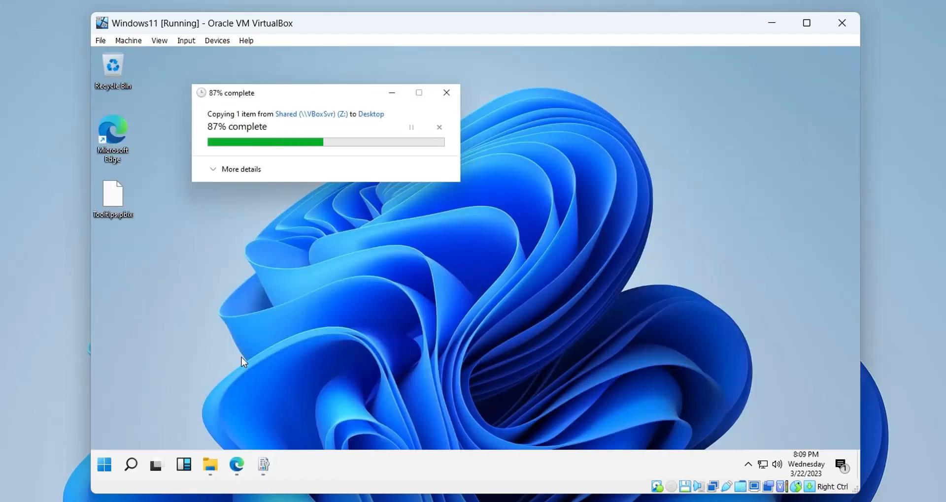
click(263, 464)
click(264, 464)
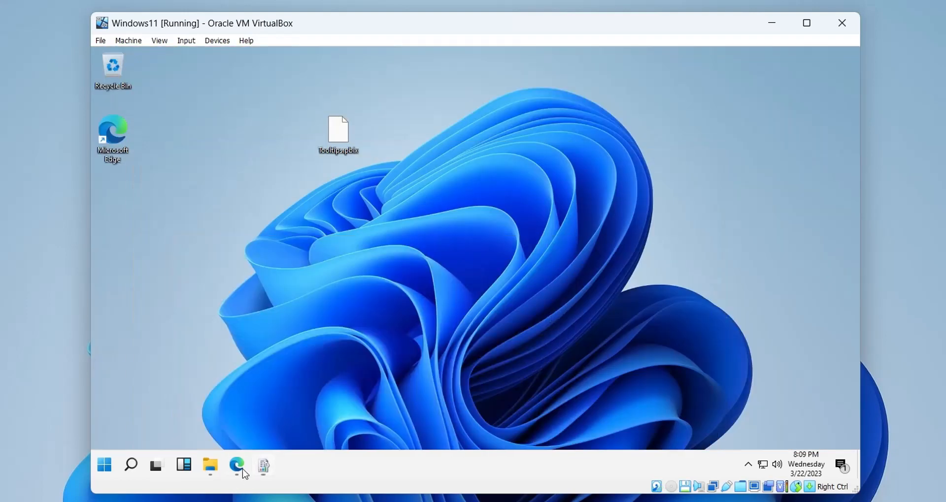
click(236, 465)
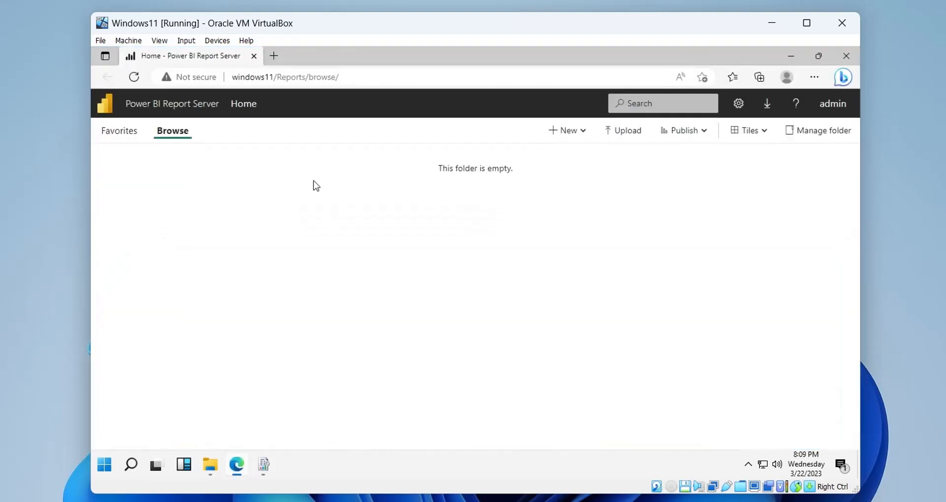
Step: Upload Desktop\Tooltips.pbix, open the Tooltips report, and cross-highlight it by the India slice
click(634, 140)
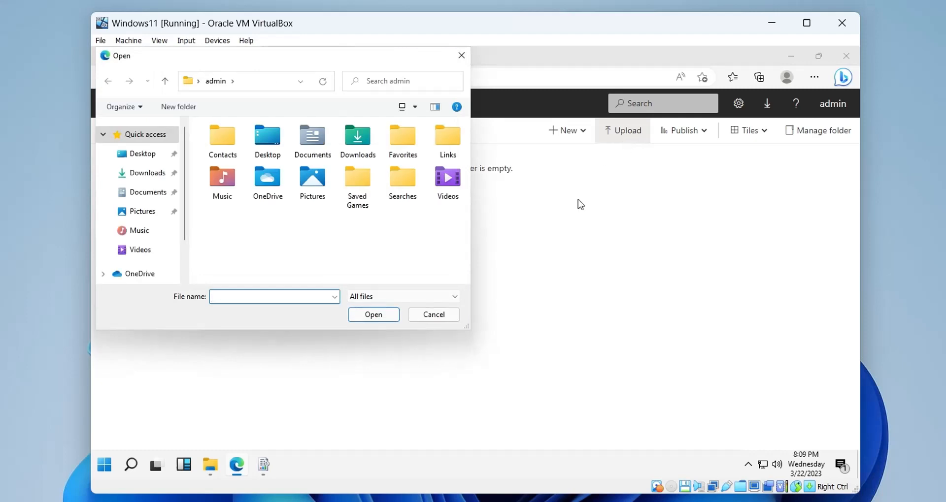
click(150, 158)
double_click(232, 143)
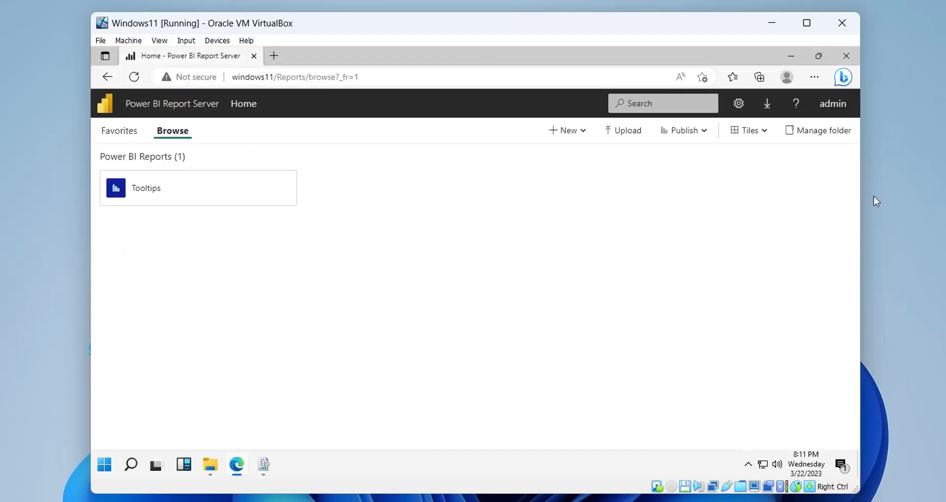
click(140, 192)
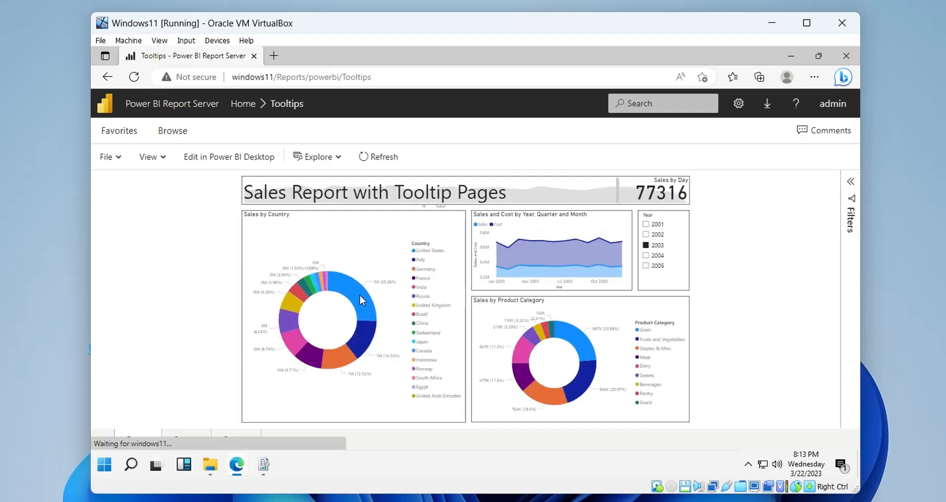
mouse_move(344, 352)
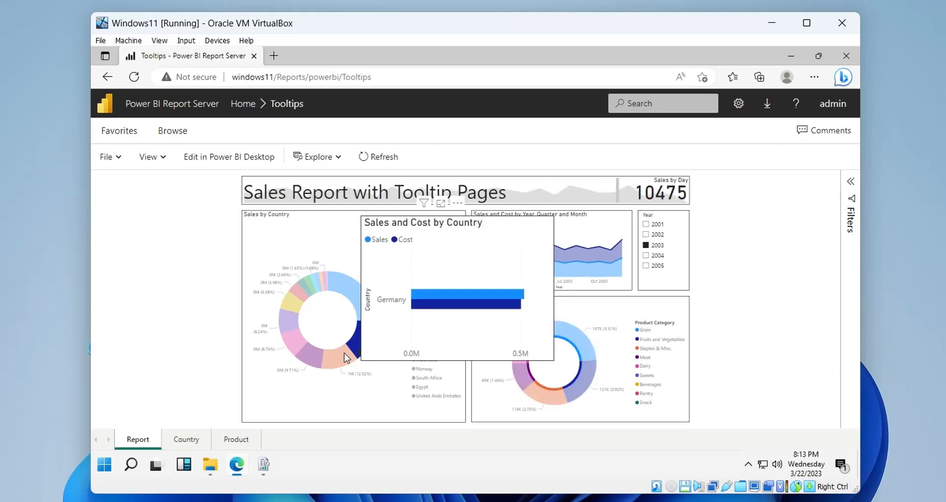
click(290, 341)
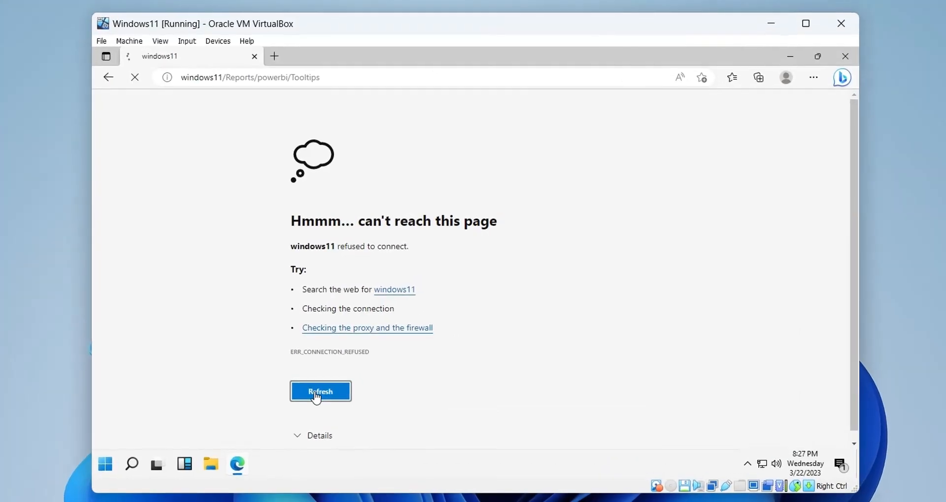
Step: Browse to C:\Program Files\Microsoft Power BI Report Server\Shared Tools and launch RSConfigTool
click(308, 389)
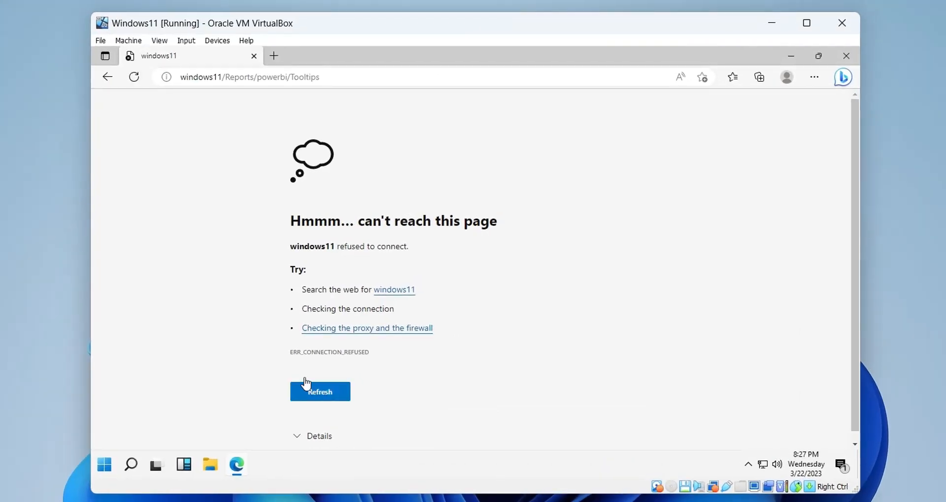
click(240, 465)
click(216, 468)
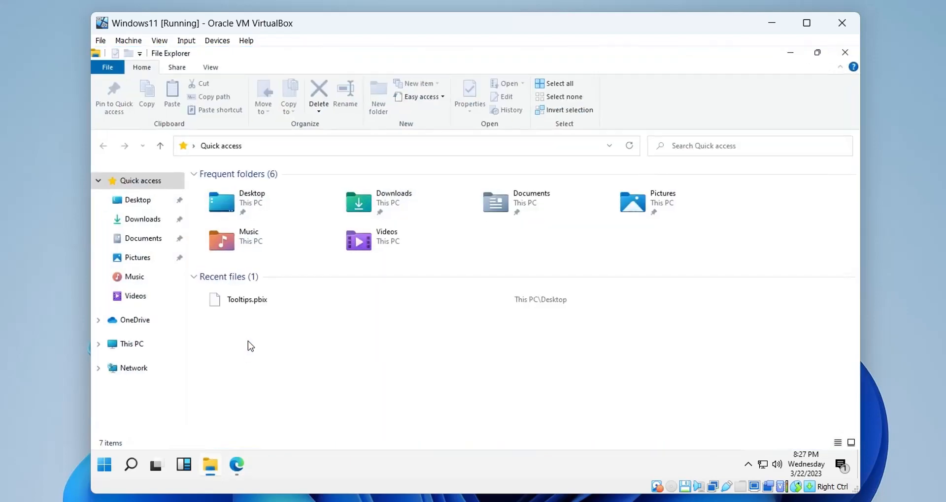
click(132, 344)
double_click(374, 280)
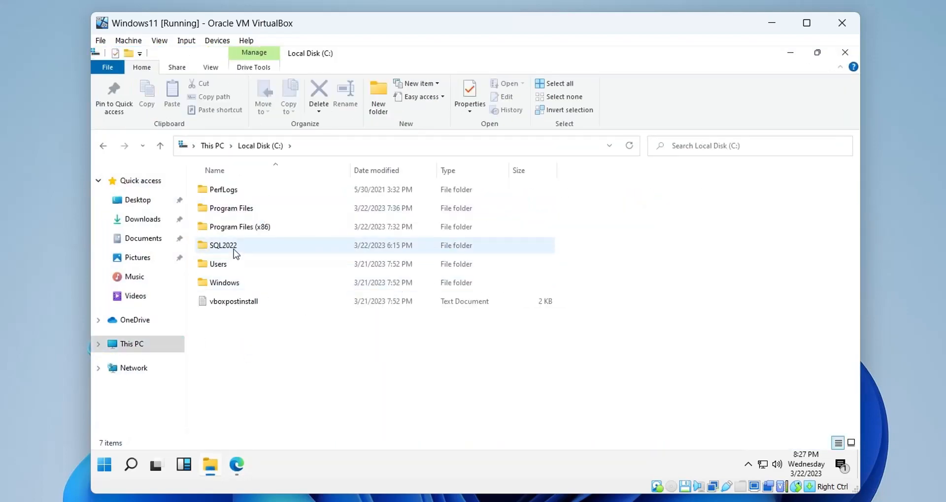
double_click(237, 209)
scroll(253, 246, down, 2)
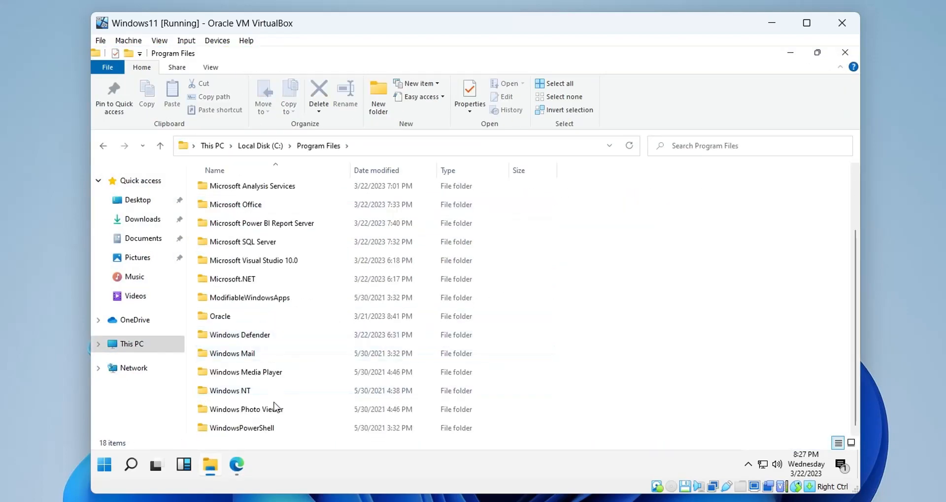
double_click(234, 223)
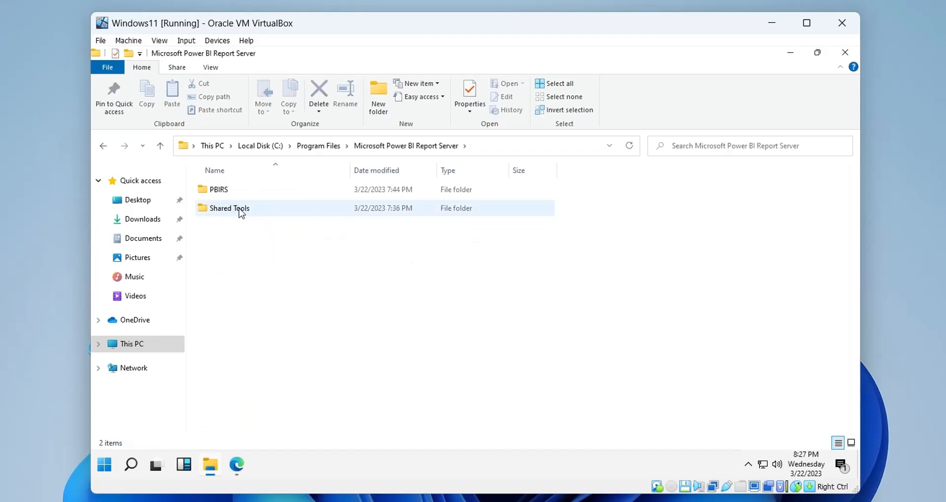
double_click(237, 209)
scroll(254, 364, down, 3)
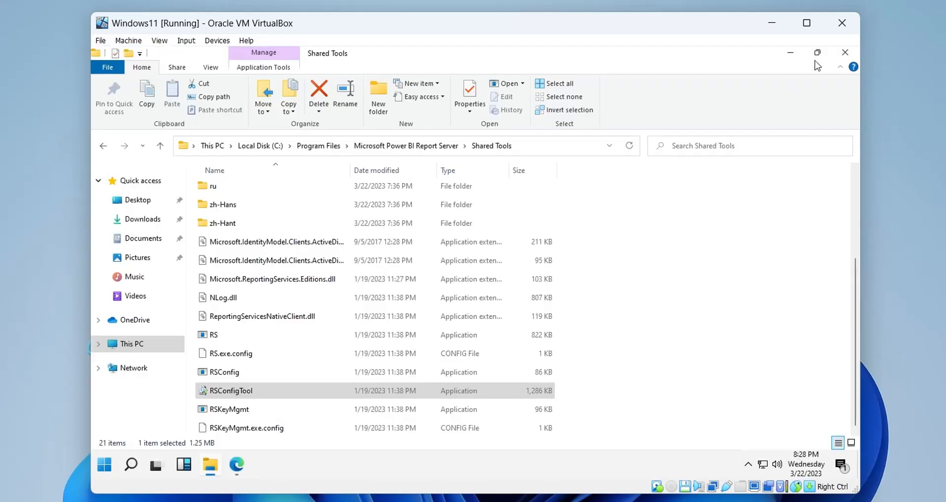
click(790, 52)
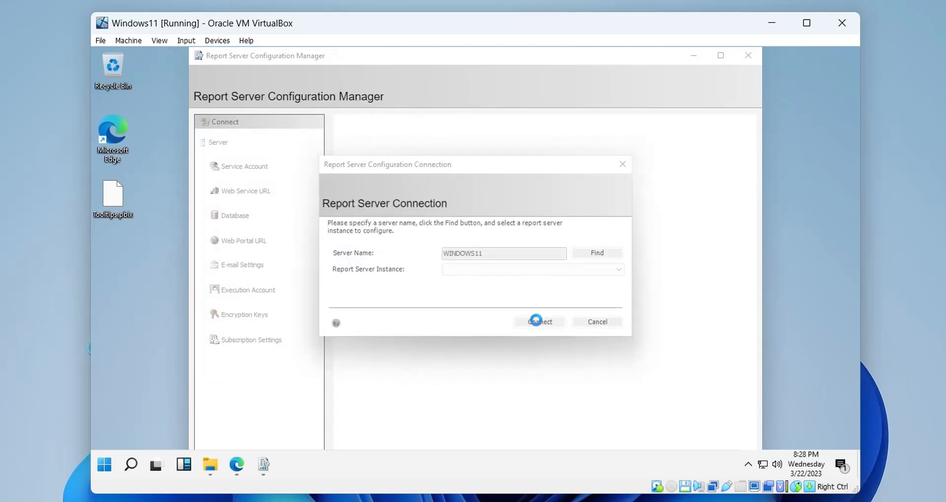
Step: Connect to the report server instance on WINDOWS11 and start the stopped service
click(538, 322)
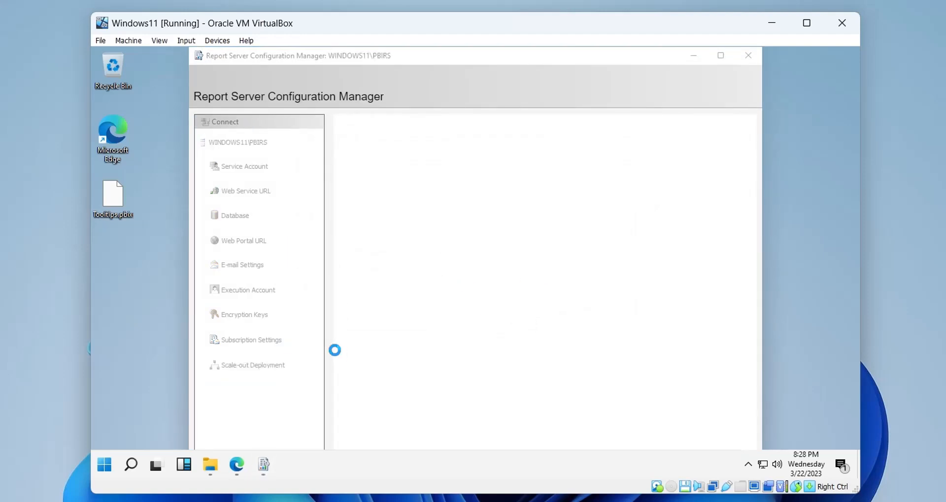
click(237, 465)
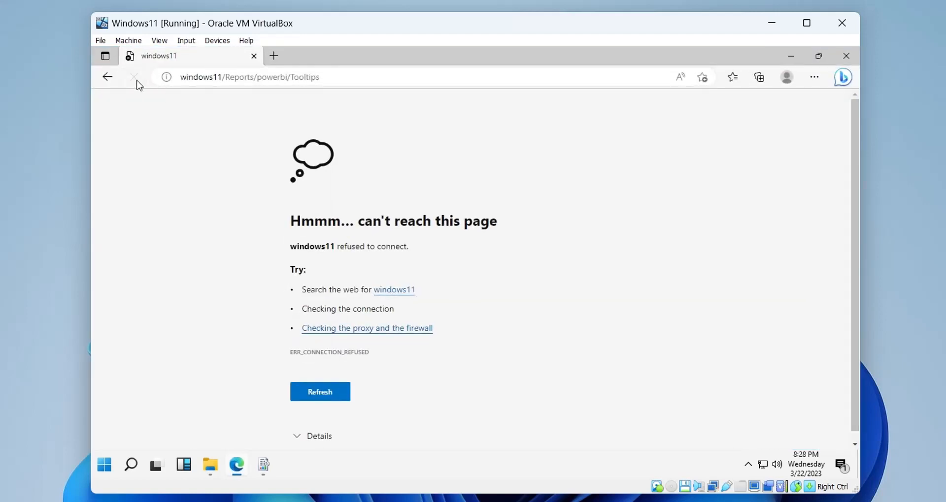
click(237, 465)
click(478, 314)
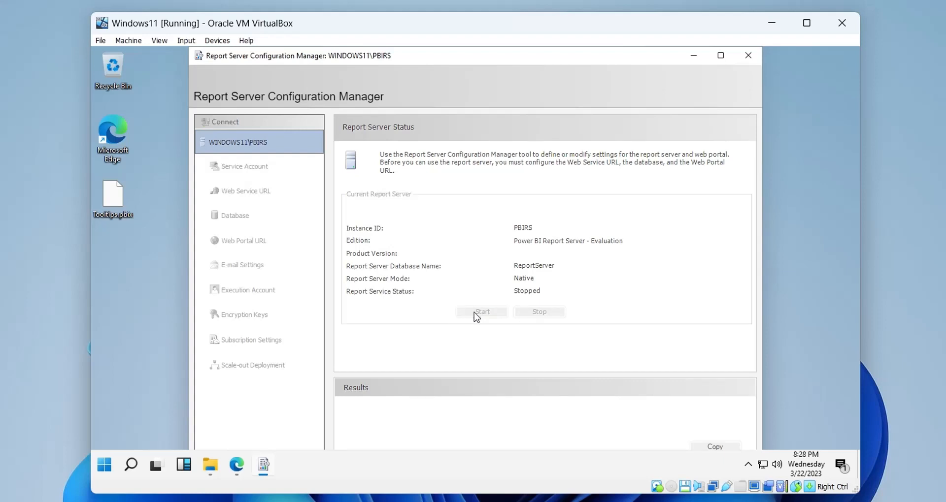
click(243, 241)
key(super+Up)
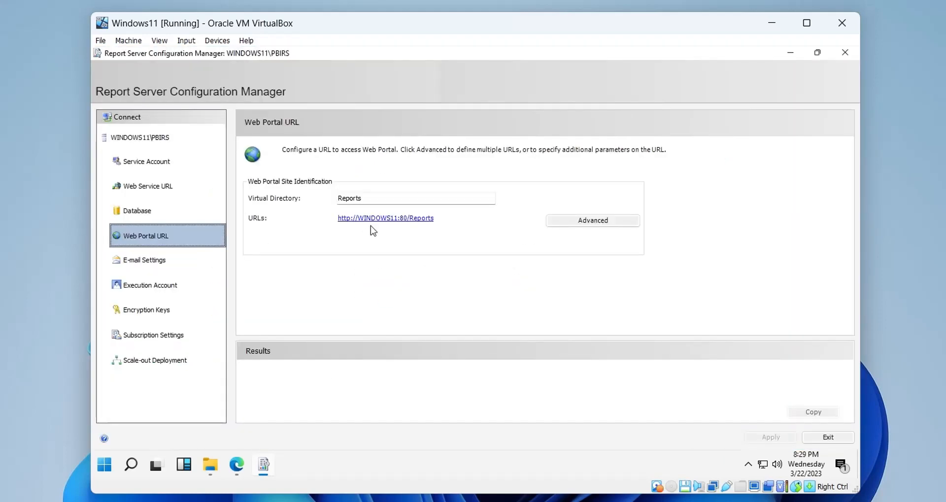
click(389, 198)
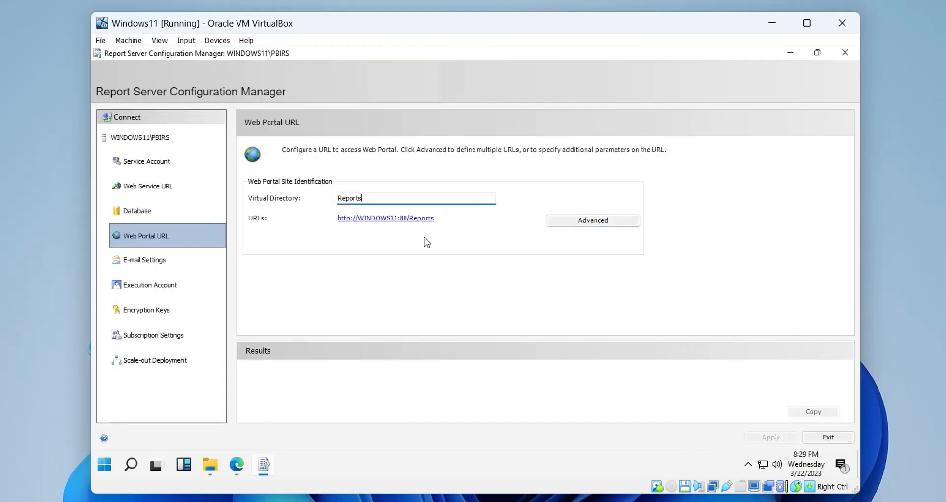
click(237, 465)
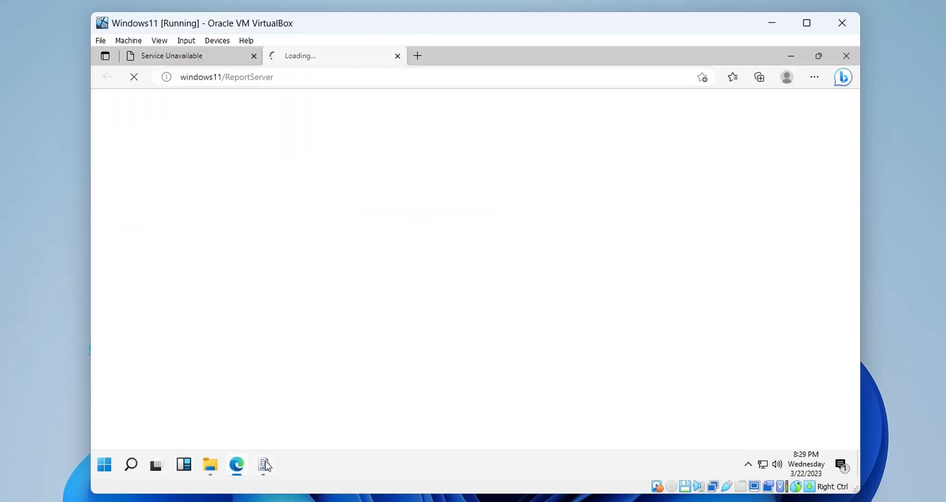
click(264, 465)
click(771, 438)
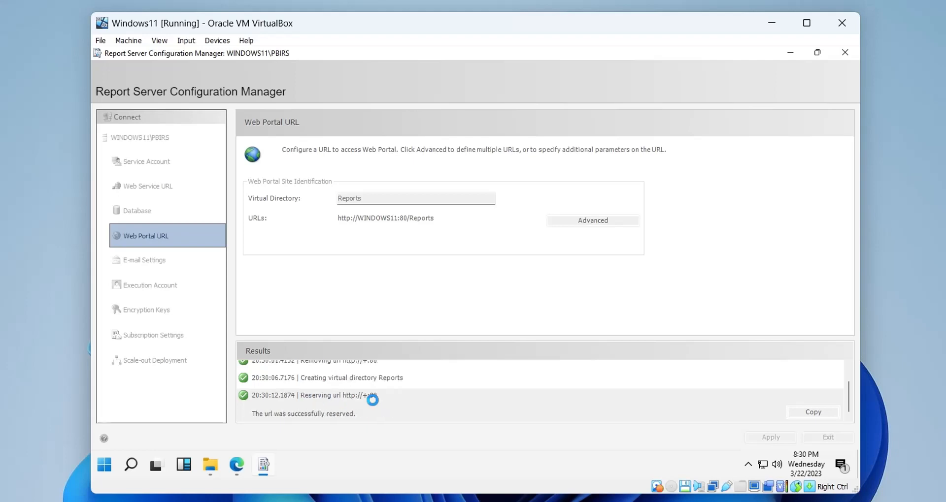
click(236, 464)
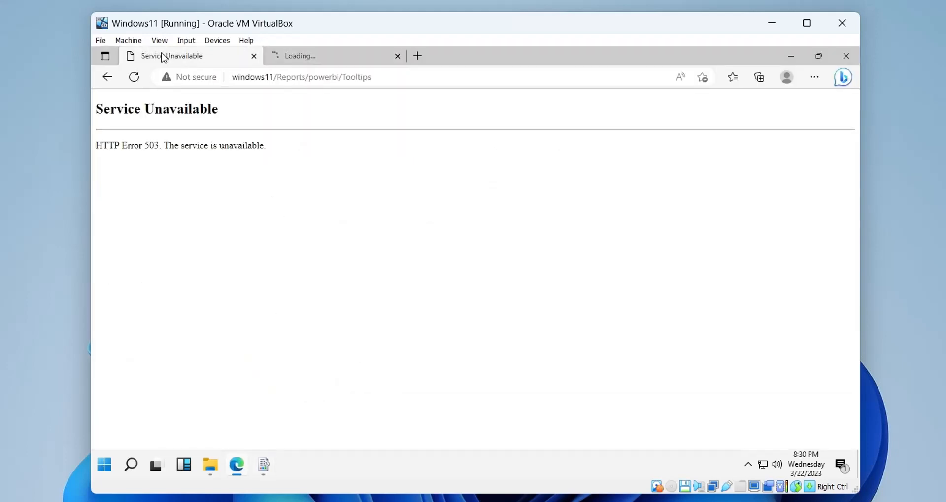
Step: Reload the portal, dismiss the error, and open the Tooltips report
click(135, 80)
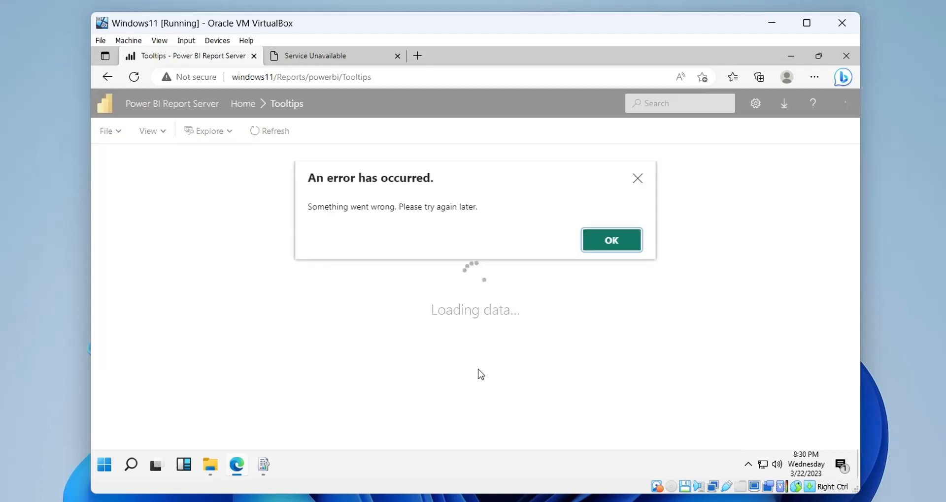
click(617, 247)
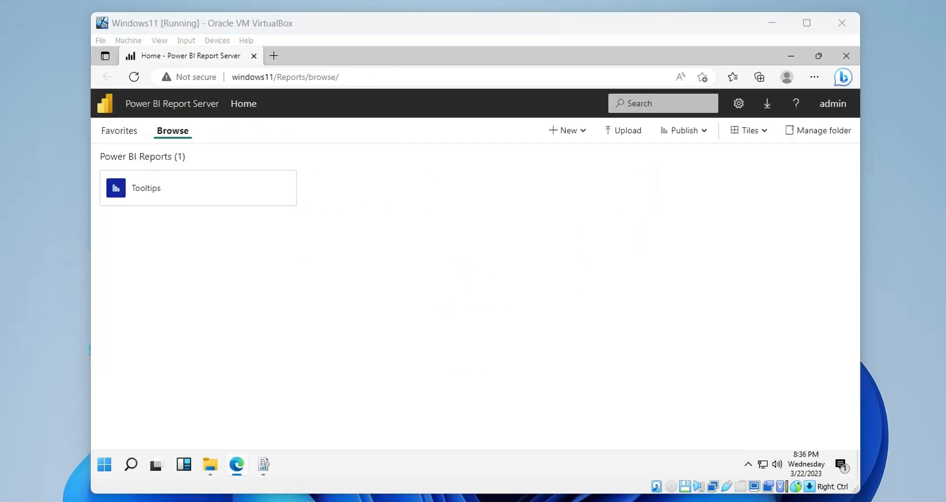
click(182, 189)
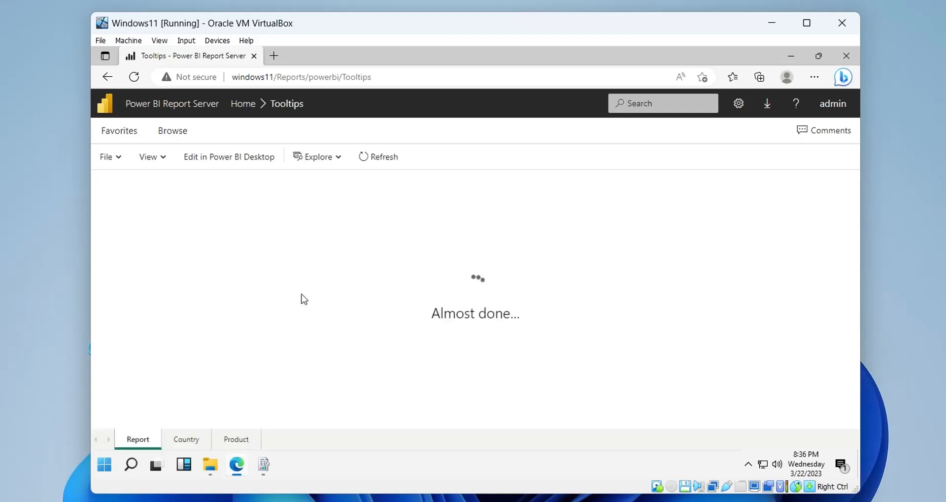
Step: Cross-filter by country slices: United States, Germany, India, Russia, United Kingdom
mouse_move(307, 302)
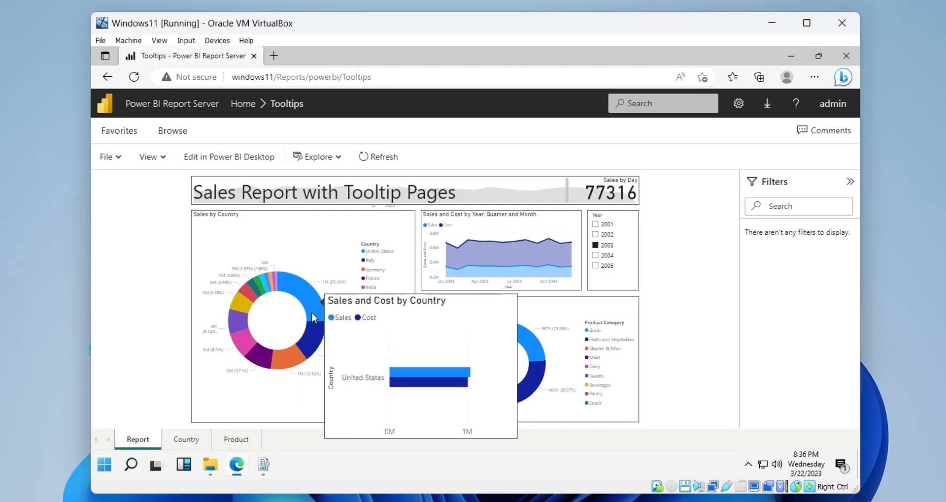
click(308, 302)
click(316, 347)
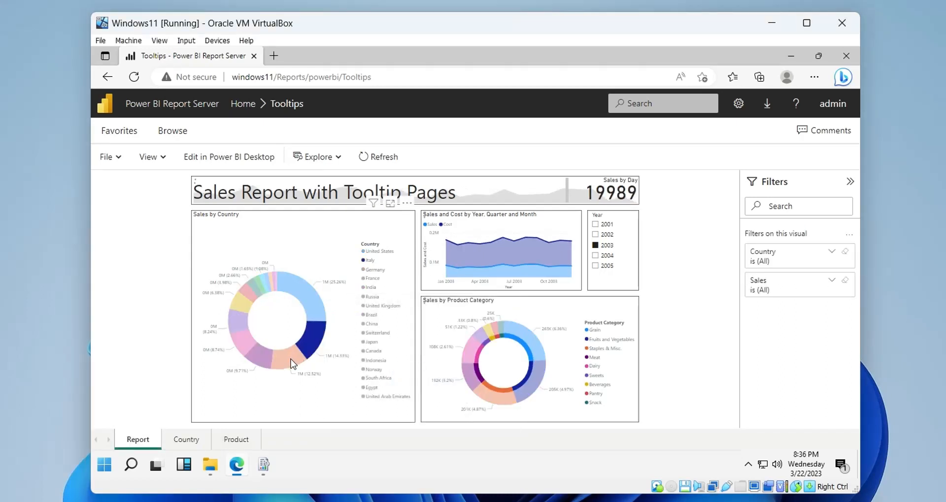
click(276, 361)
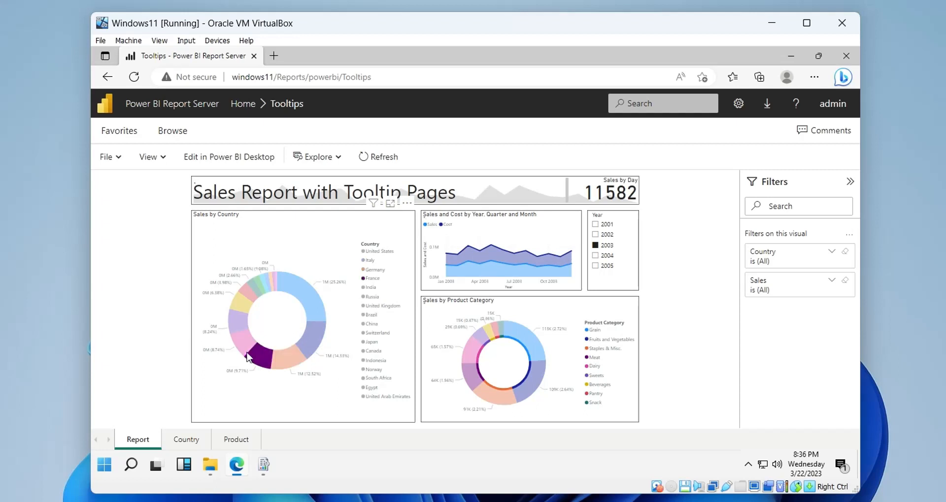
click(244, 347)
click(239, 313)
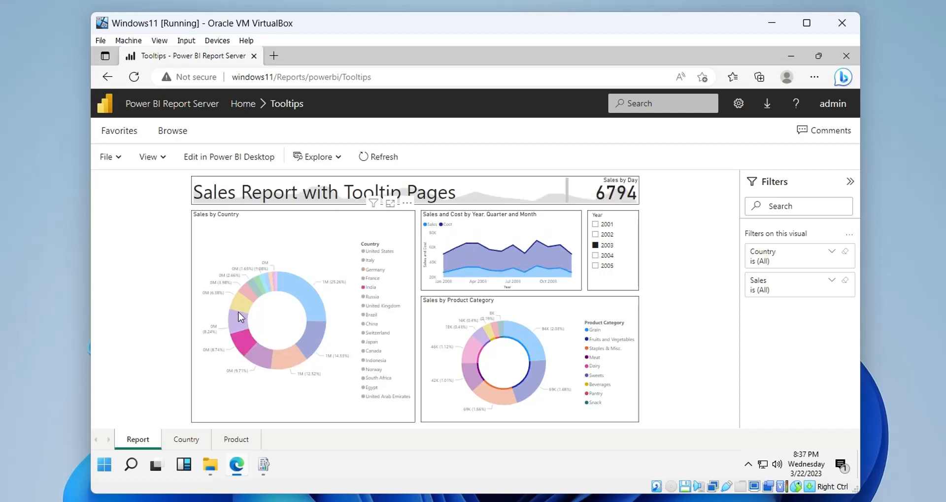
click(242, 307)
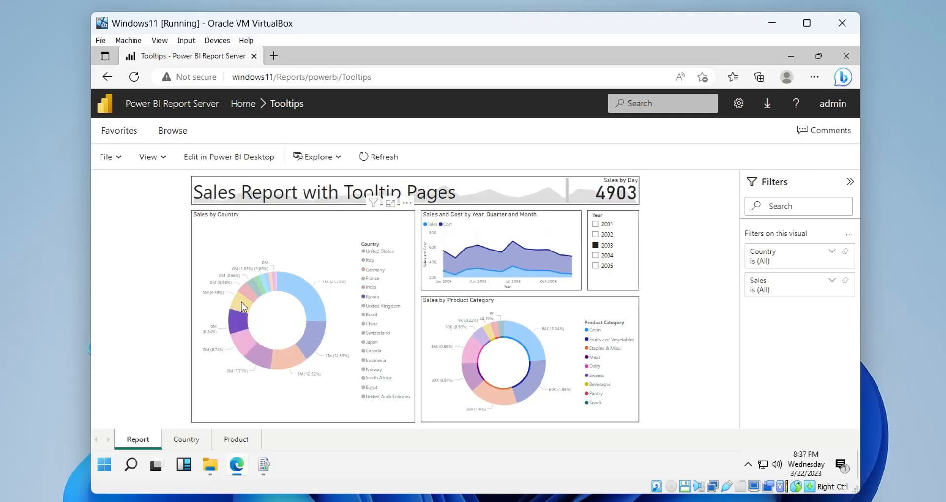
click(242, 303)
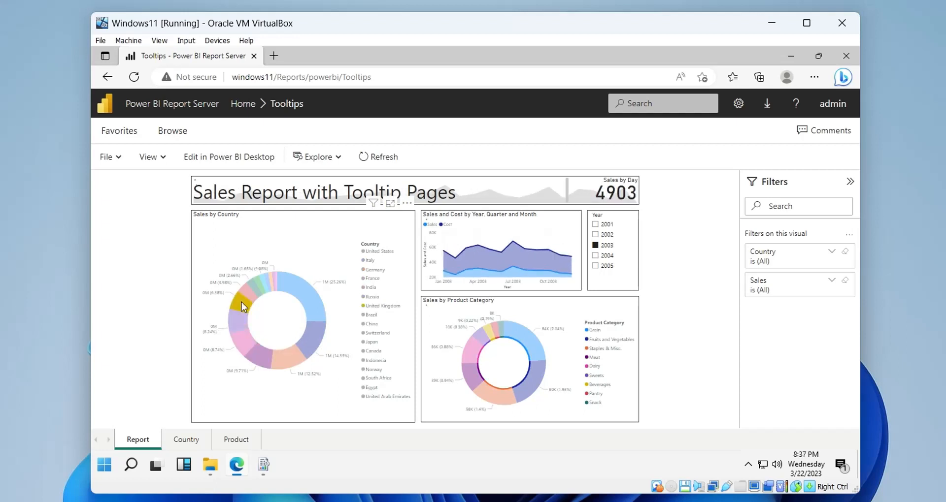
Step: Filter by product category slices including Grain, then clear the selection
click(472, 346)
click(534, 343)
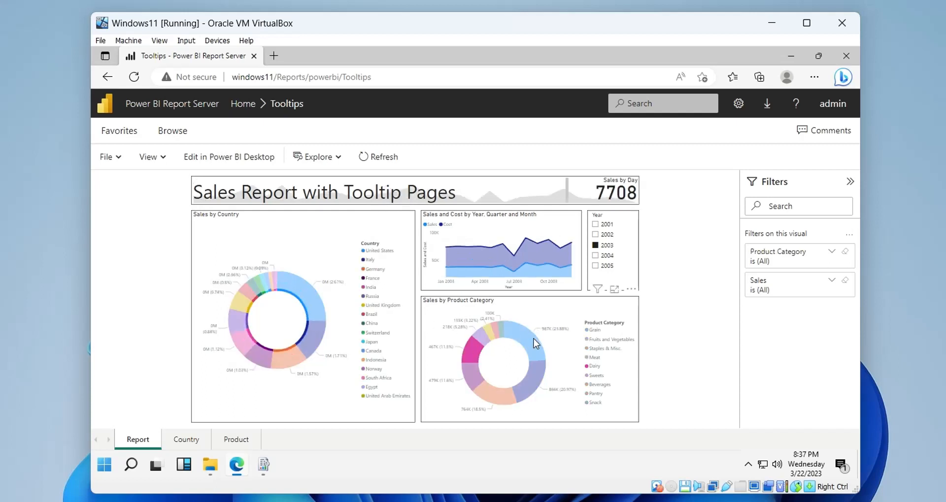
click(533, 390)
click(478, 334)
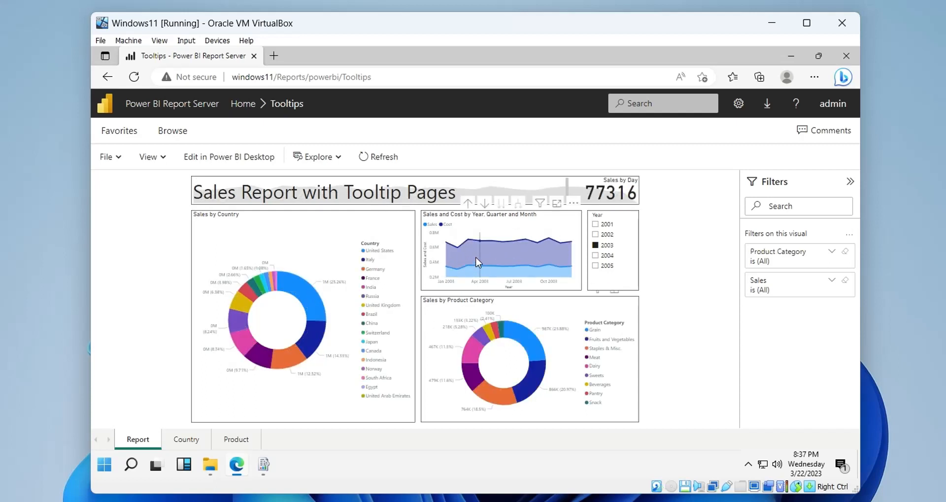
click(661, 365)
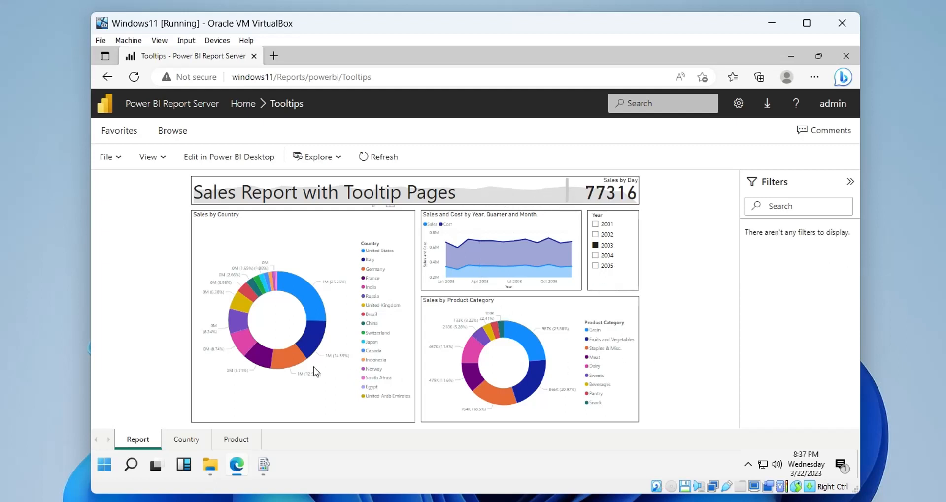
Step: View the Country and Product pages, then return to the Report page
click(190, 439)
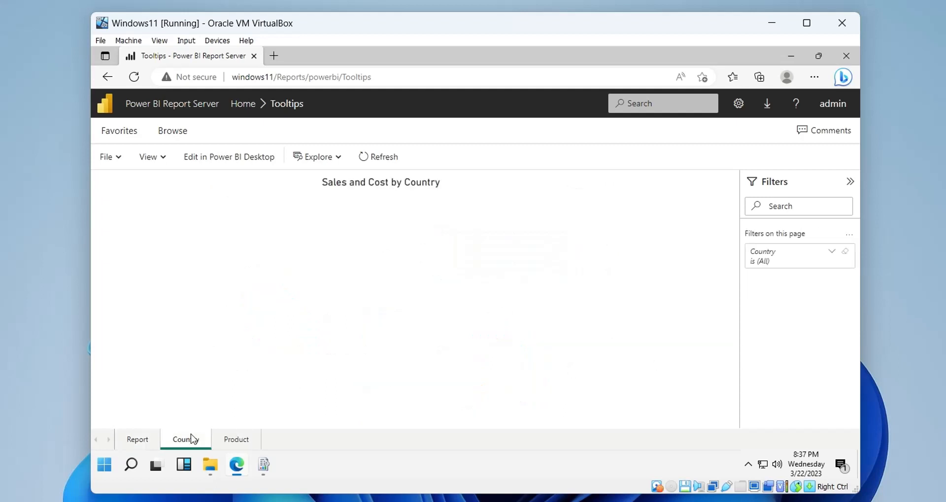
click(227, 444)
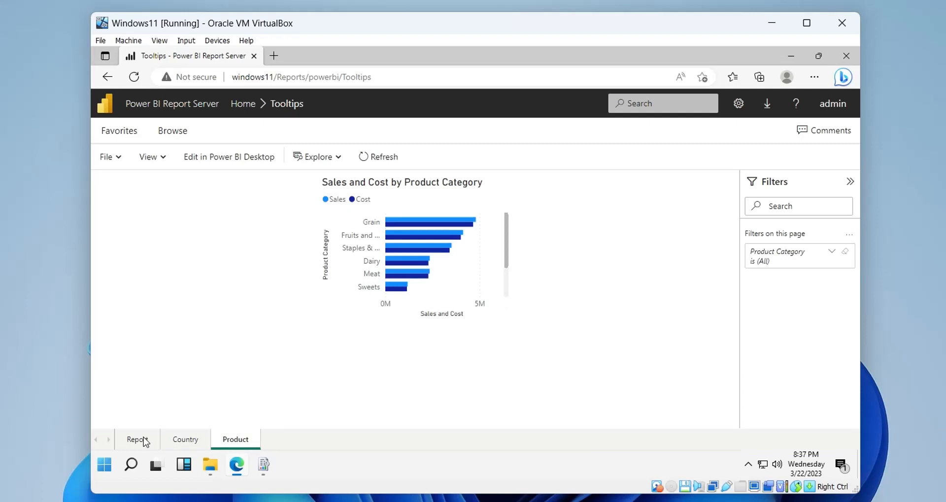
click(143, 441)
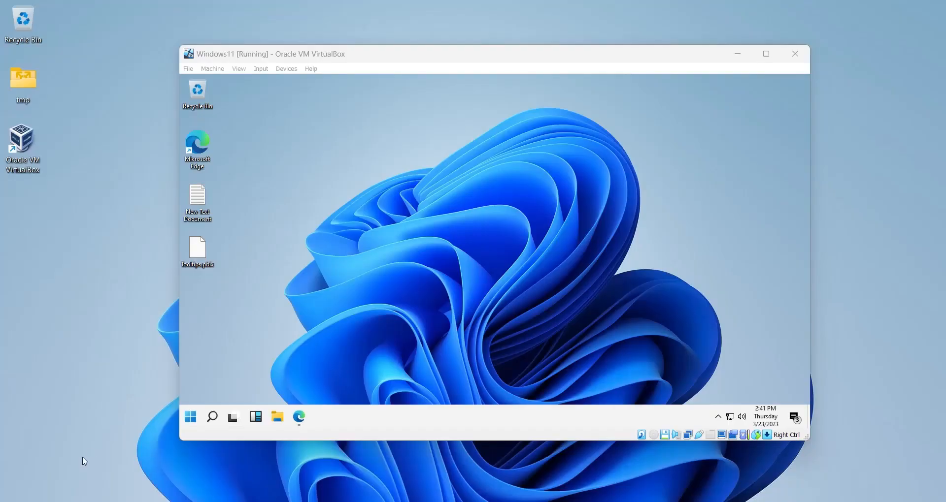
Step: Run ipconfig in the host's Command Prompt and mark the Wi-Fi IPv4 address 192.168.18.36
key(super)
text(cmd)
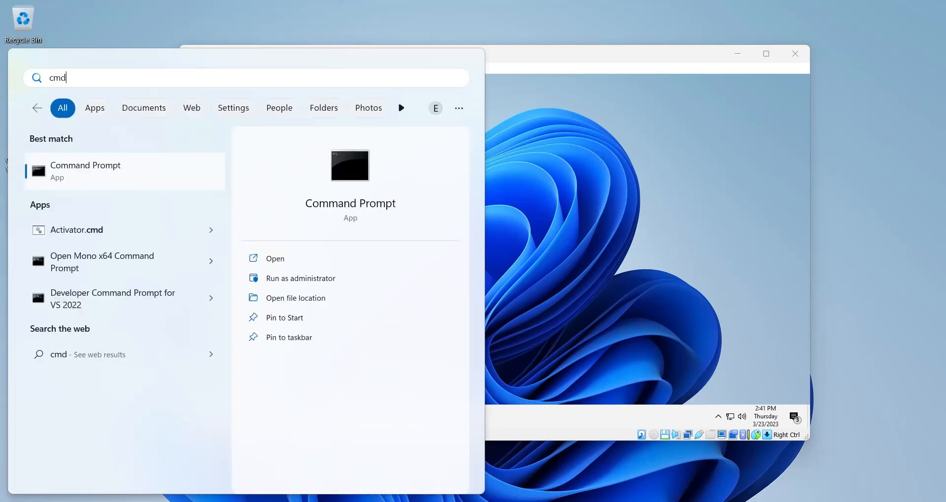
key(Return)
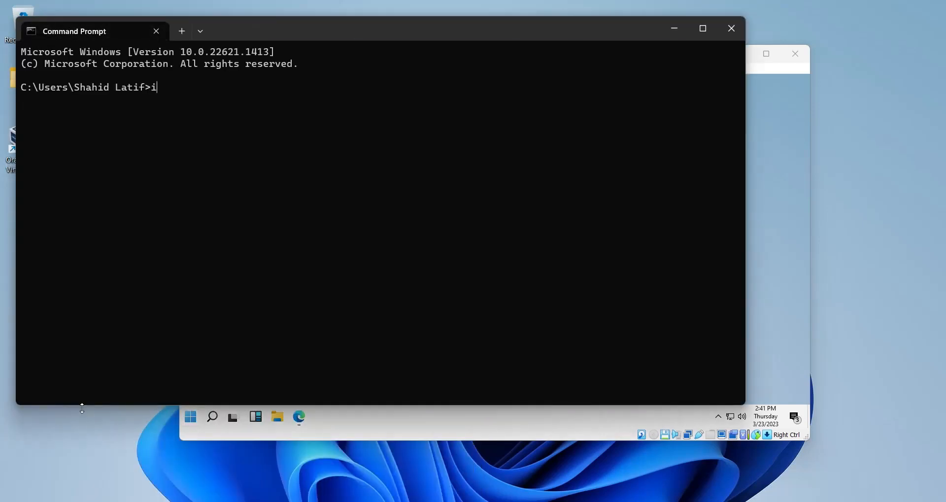
text(ip c)
text(pconfig)
key(Return)
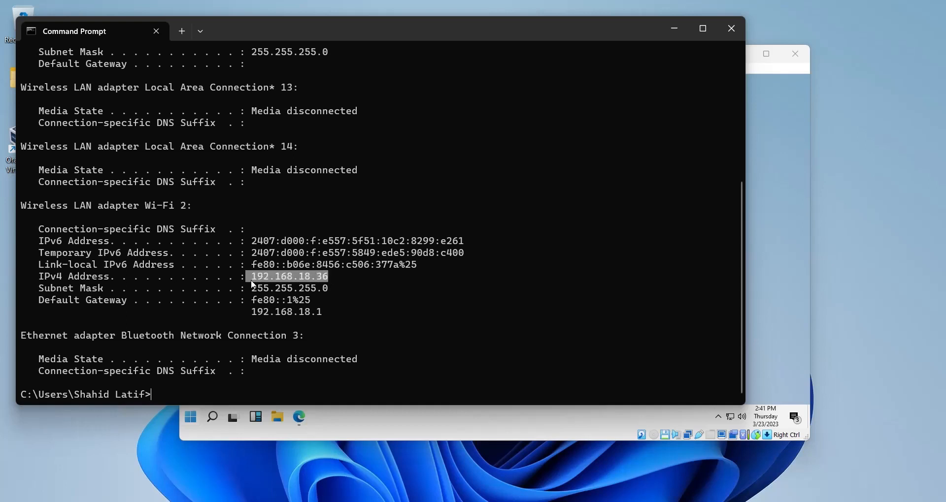
drag(251, 281, 255, 284)
click(771, 306)
click(195, 420)
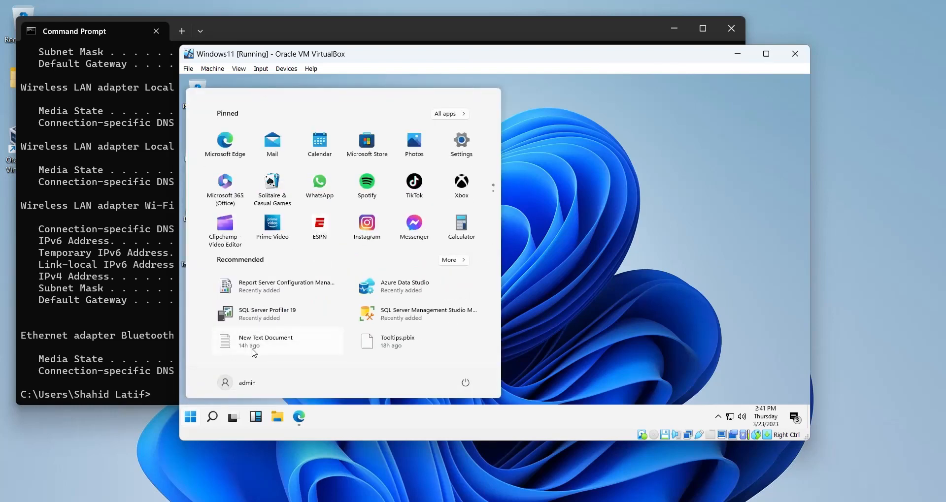
Step: Run ipconfig in the Windows11 VM's Command Prompt and select Ethernet IPv4 10.0.2.15
text(cmd)
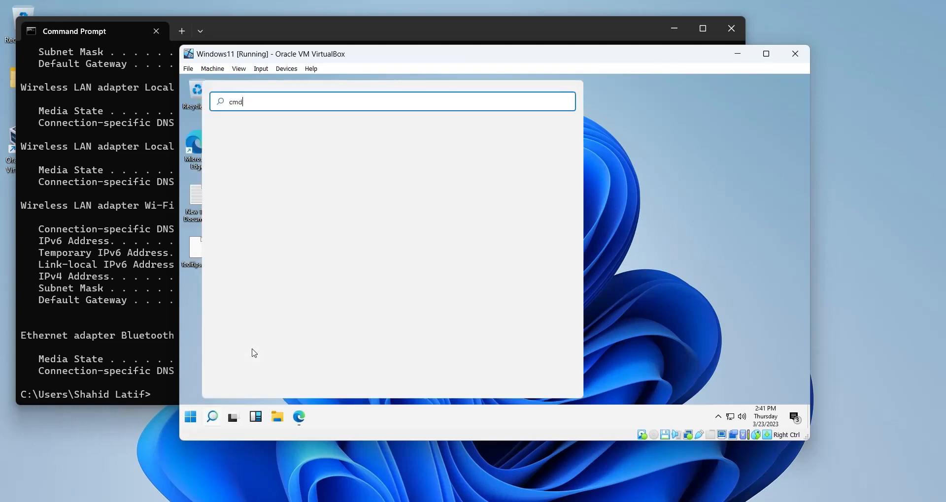
click(251, 184)
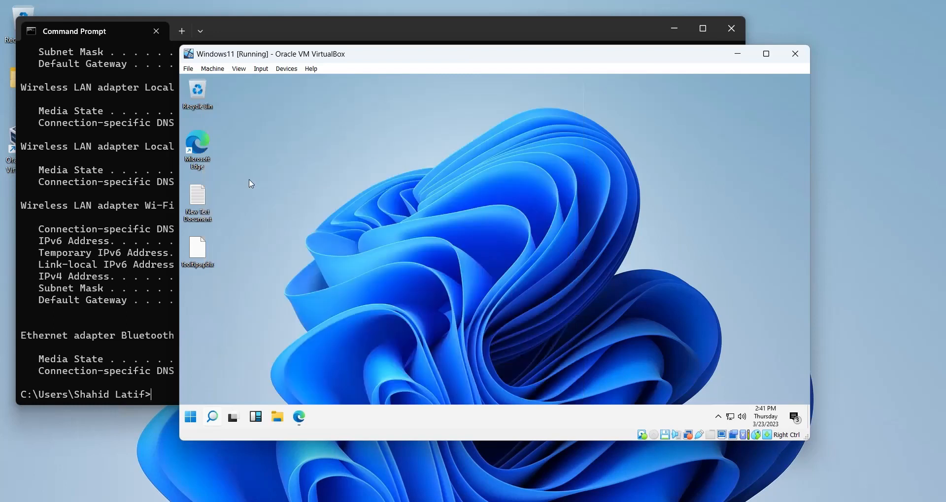
text(ip)
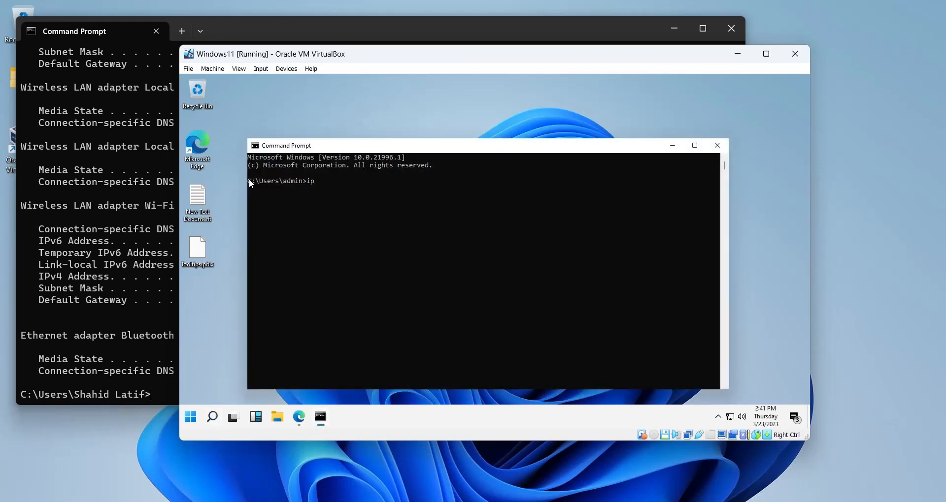
text(config)
key(Return)
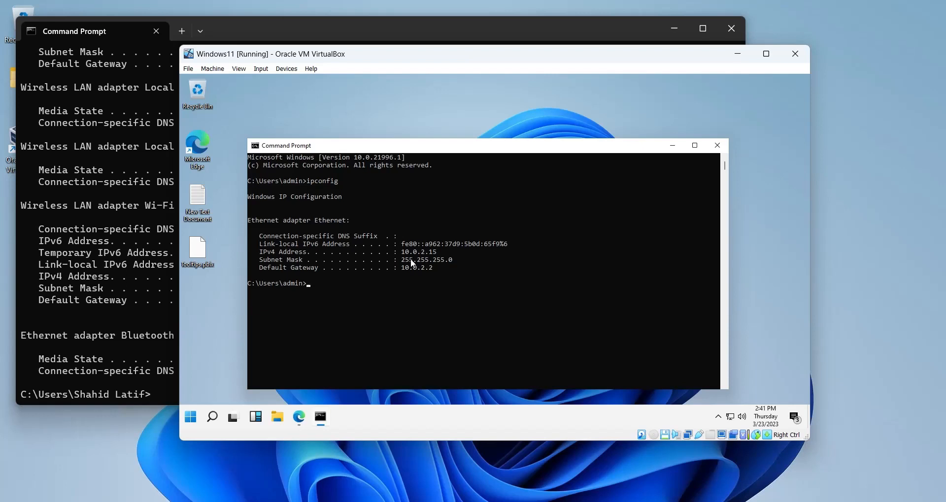
drag(402, 253, 438, 247)
click(435, 252)
drag(440, 252, 435, 254)
Step: Attach the VM's network adapter as Bridged Adapter with Promiscuous Mode set to Allow All
right_click(699, 436)
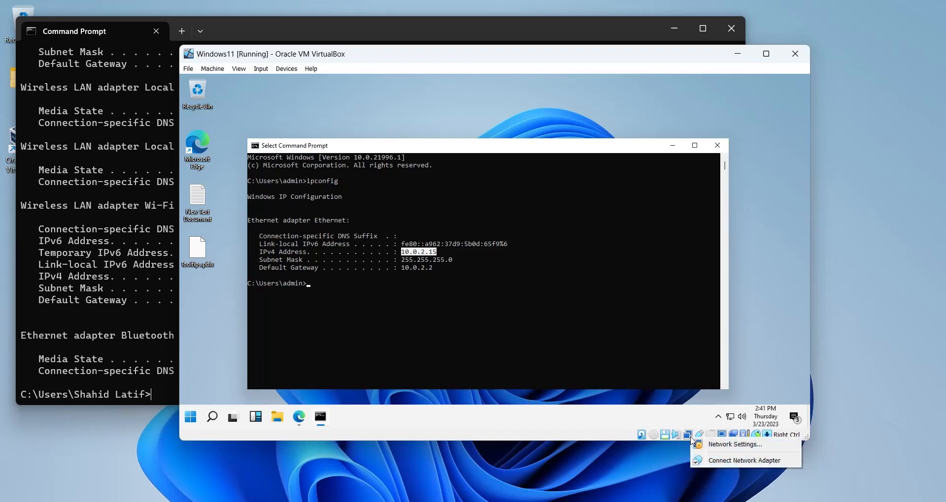
click(727, 445)
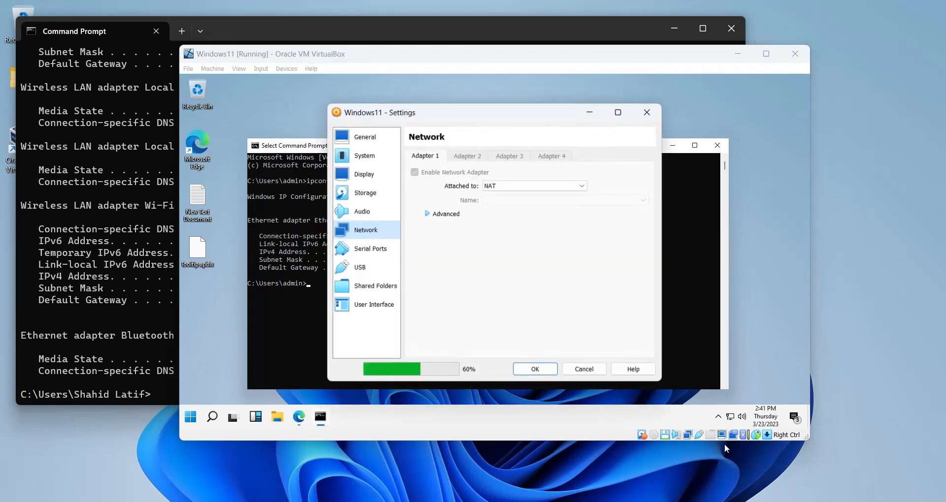
click(507, 185)
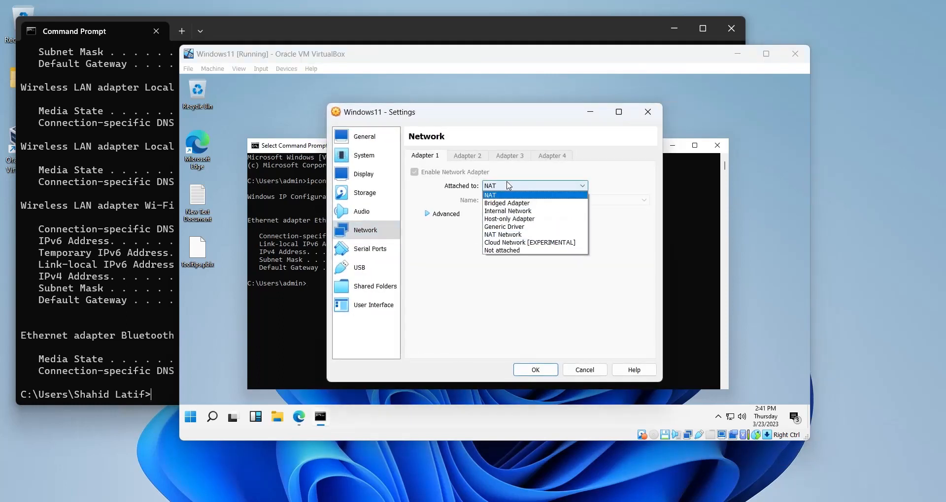
click(508, 207)
click(427, 213)
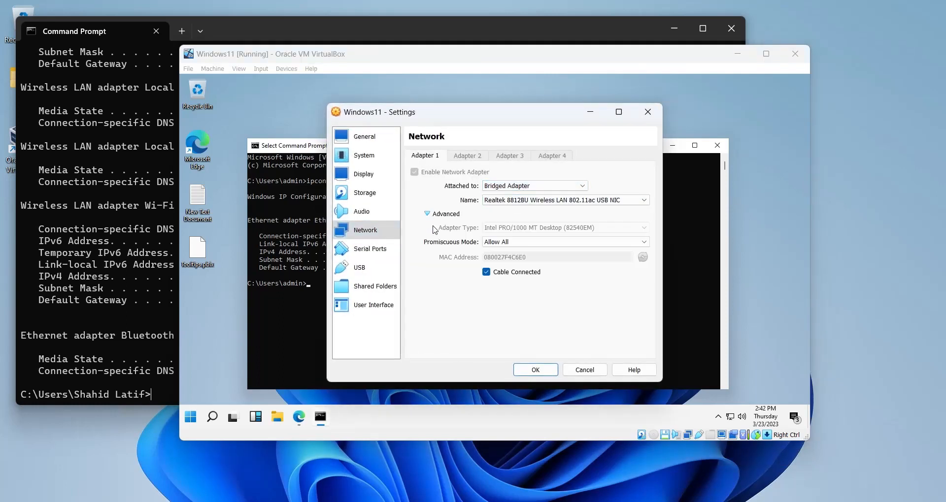
click(507, 245)
click(507, 246)
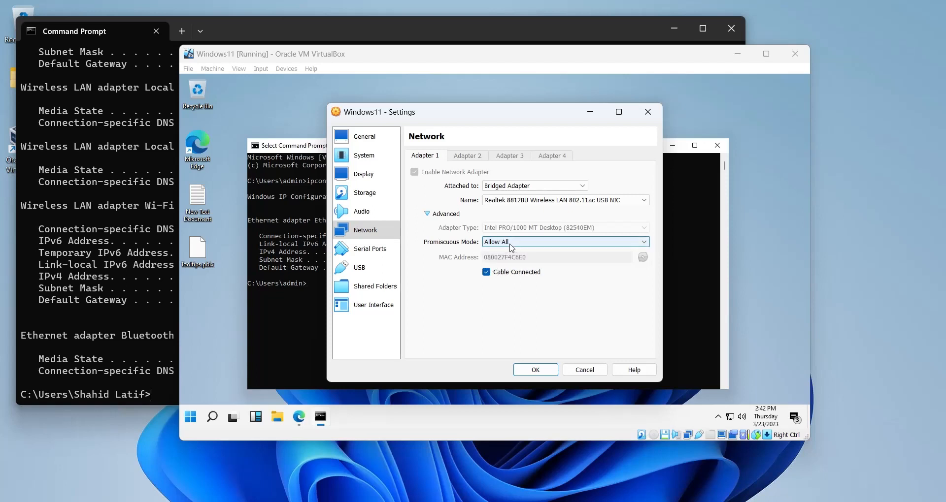
click(532, 370)
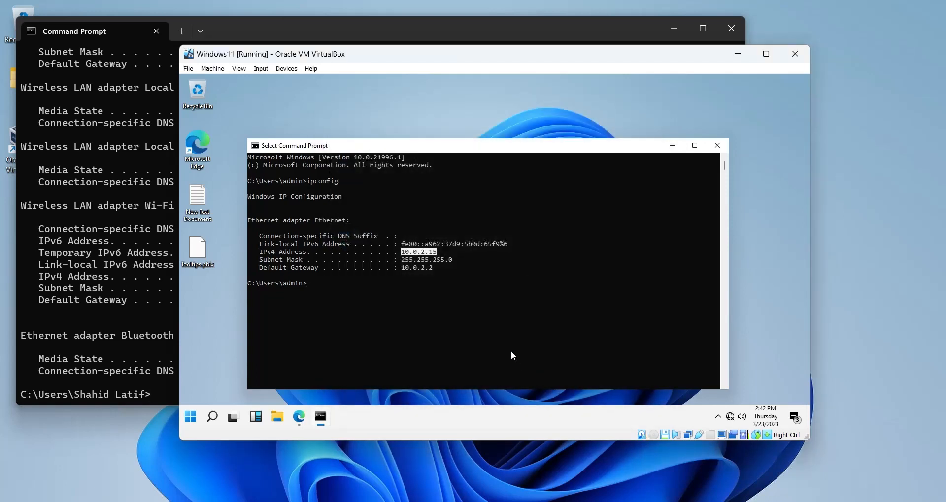
Step: Rerun ipconfig in the guest until it reports IPv4 address 192.168.18.40
key(Up)
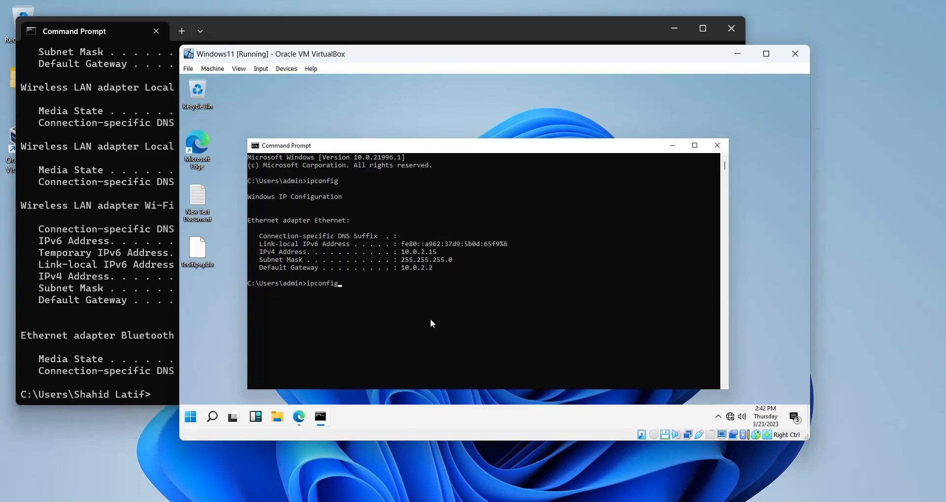
key(Return)
key(Up)
key(Return)
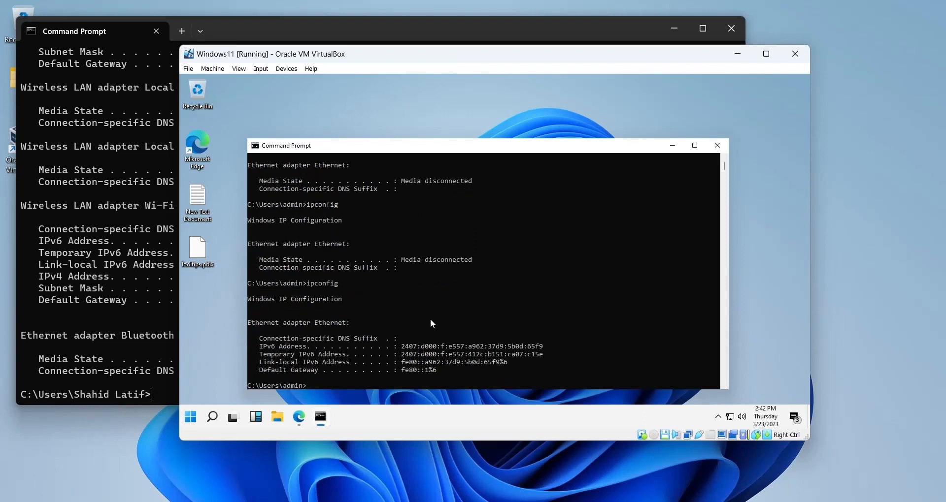
key(Up)
key(Return)
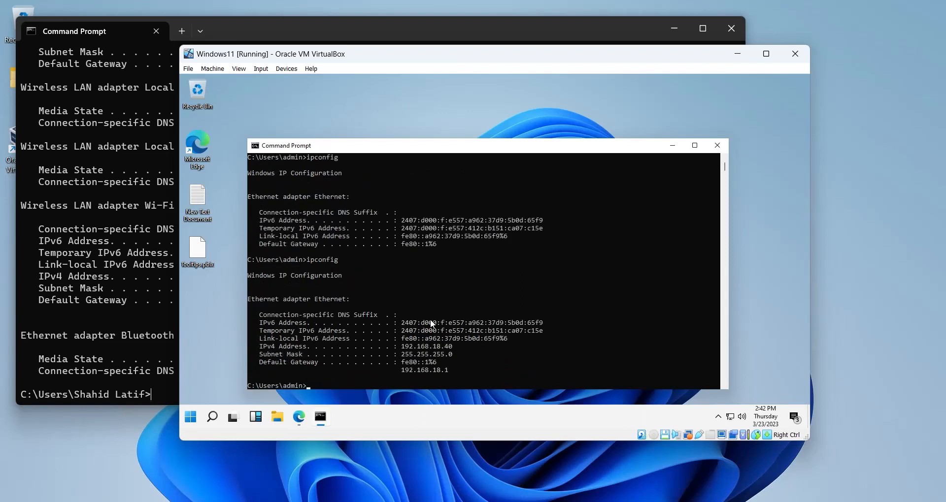
drag(401, 345, 454, 347)
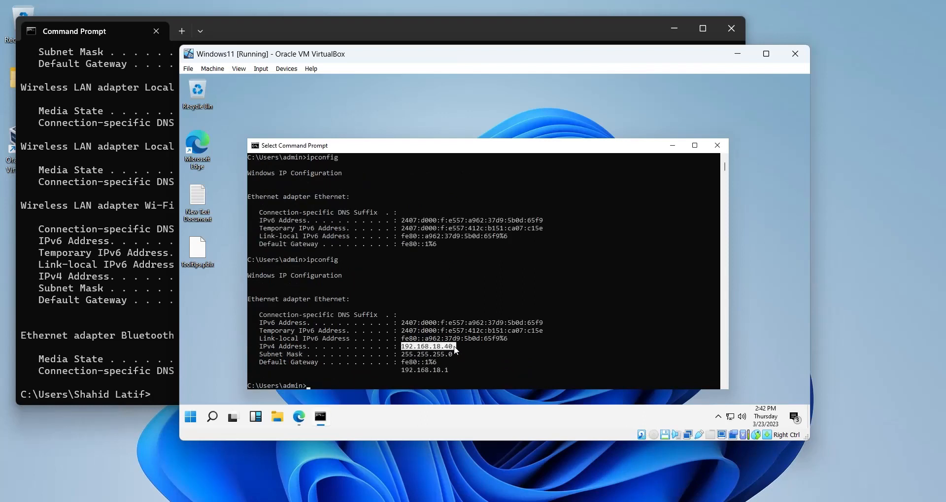
click(121, 244)
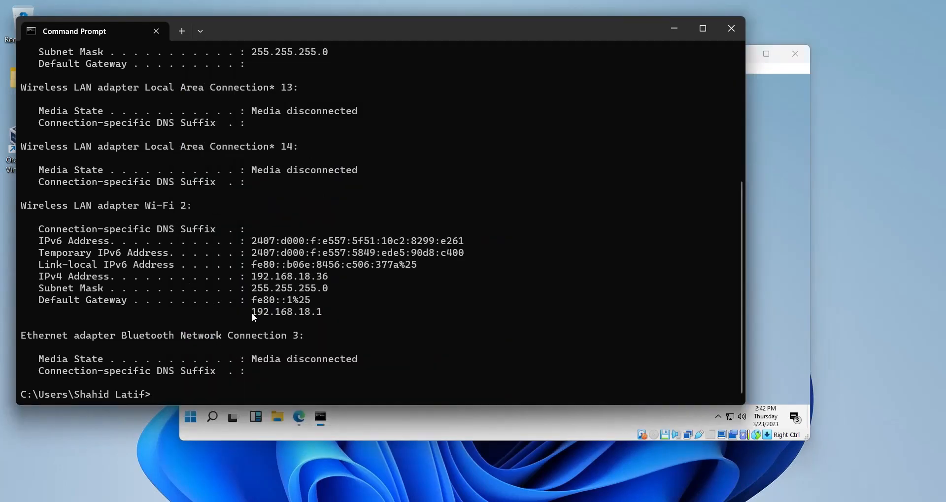
Step: Select the host's IPv4 address 192.168.18.36 and move the VM window to the right
scroll(252, 314, up, 1)
scroll(256, 310, down, 1)
drag(323, 280, 253, 279)
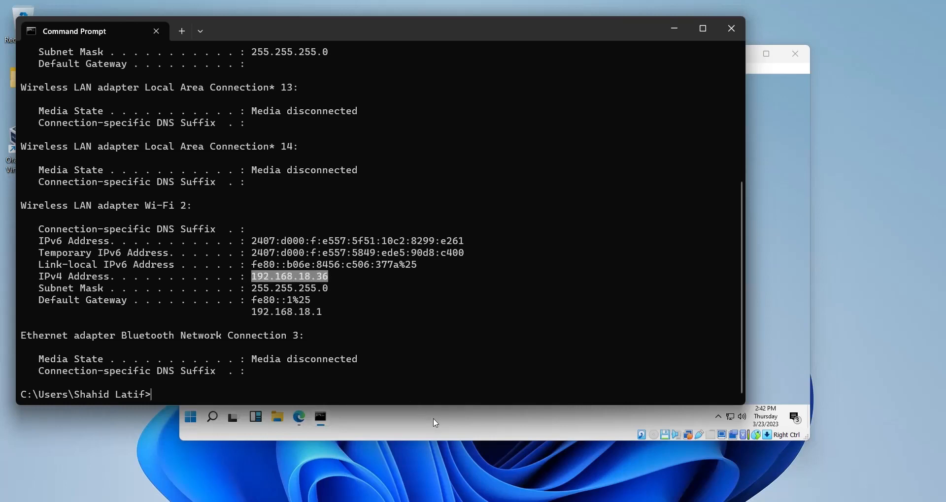
click(499, 435)
drag(312, 52, 290, 61)
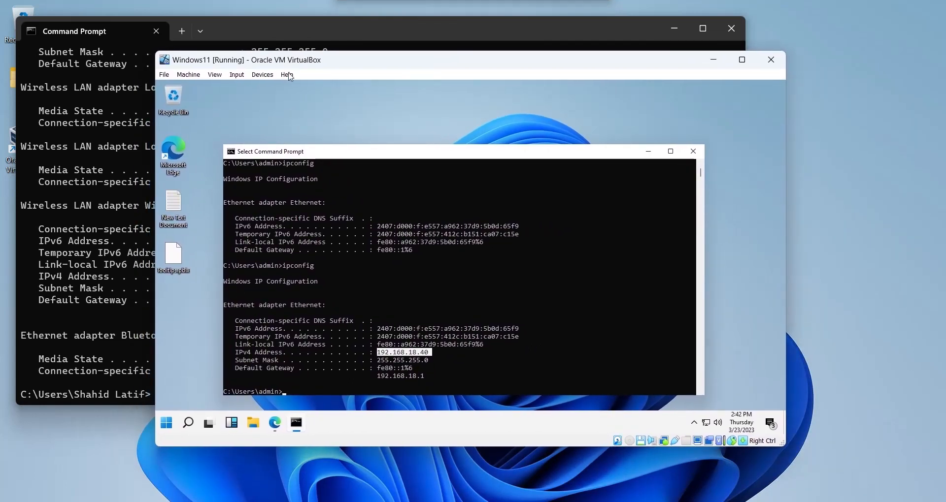
Step: Ping the VM at 192.168.18.40 from the host Command Prompt
click(82, 164)
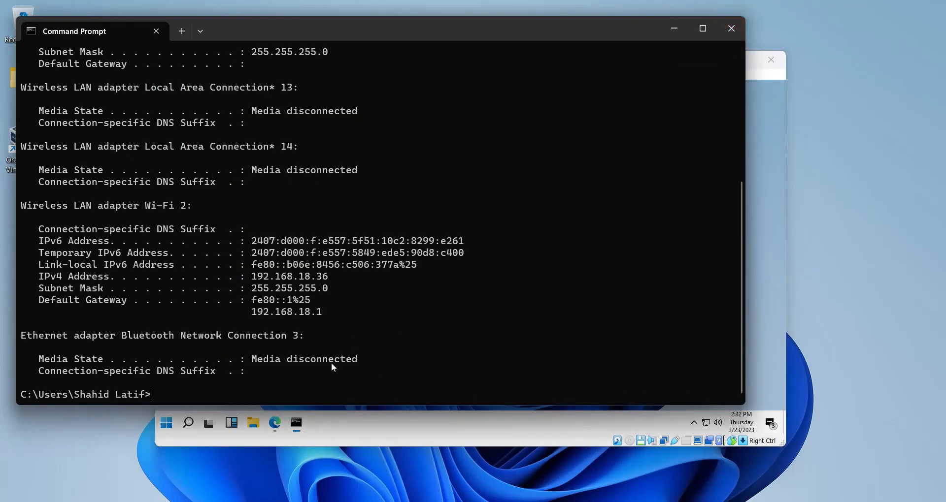
text(ping 192.168.18.40)
key(Return)
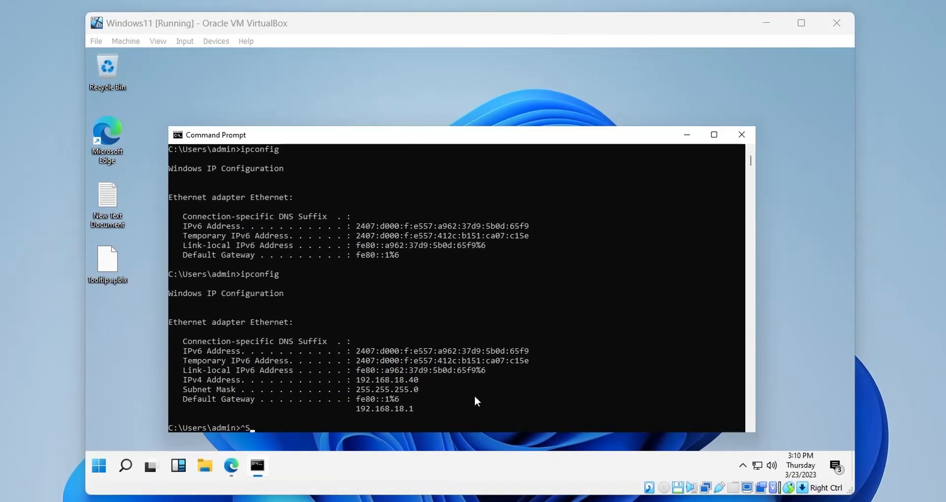
Step: Close the guest command window and open Local Disk (C:) in File Explorer
click(743, 135)
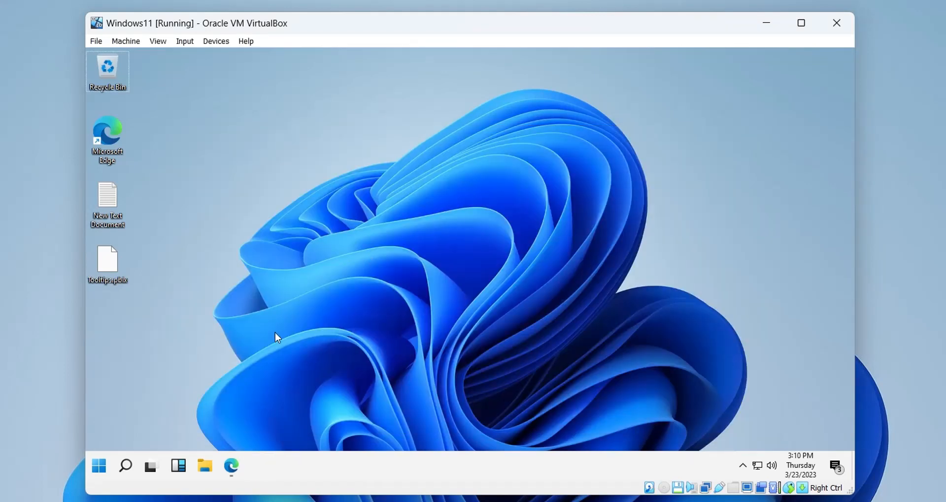
click(232, 465)
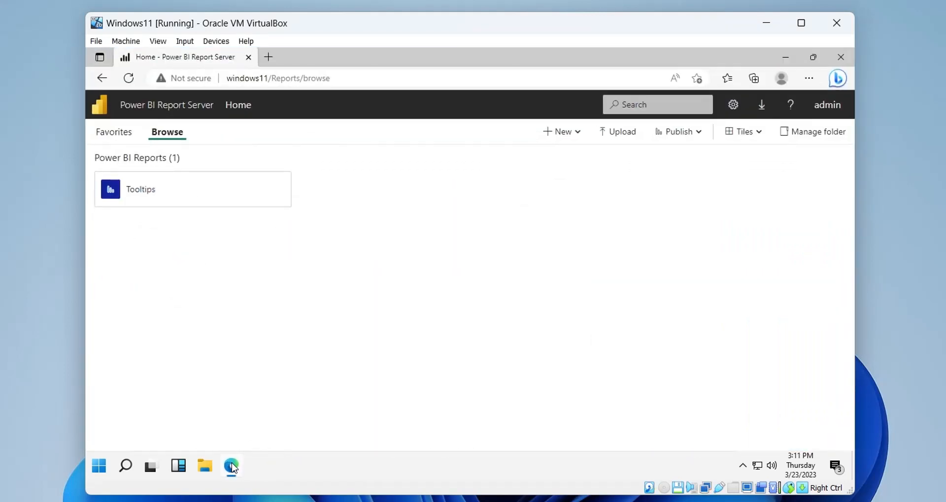
click(232, 466)
click(205, 465)
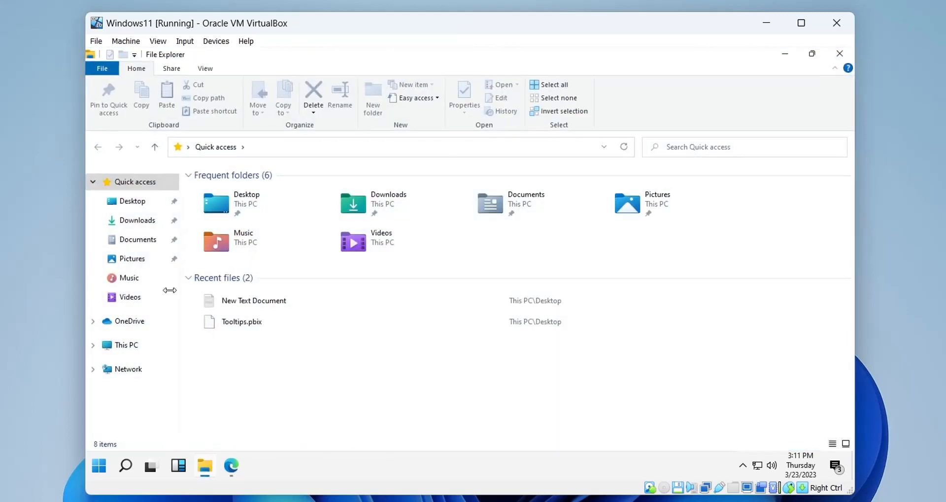
click(120, 346)
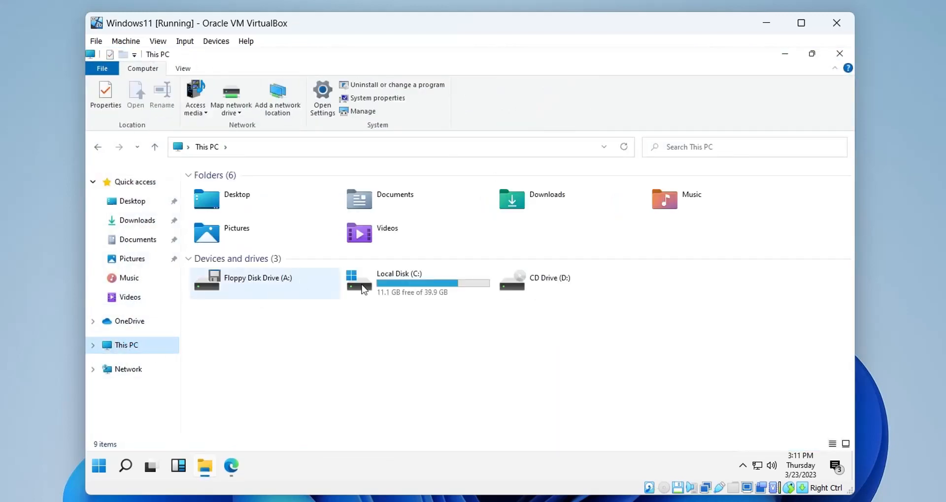
double_click(364, 289)
Step: Go to Program Files > Microsoft Power BI Report Server > Shared Tools and run RSConfigTool elevated
click(229, 211)
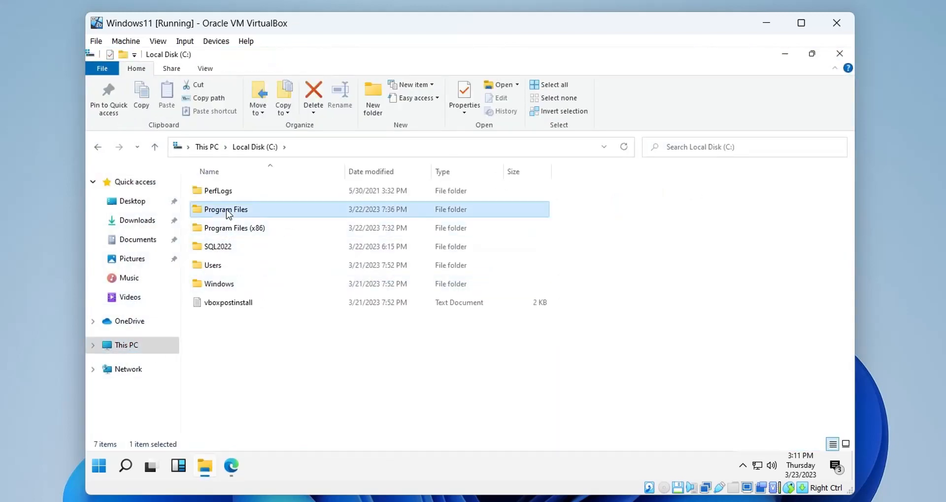
double_click(228, 211)
scroll(253, 328, down, 2)
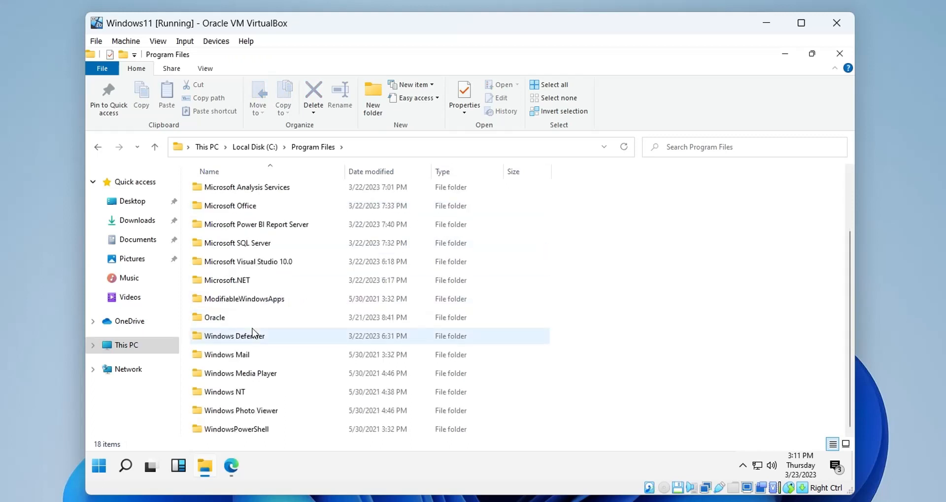
double_click(284, 227)
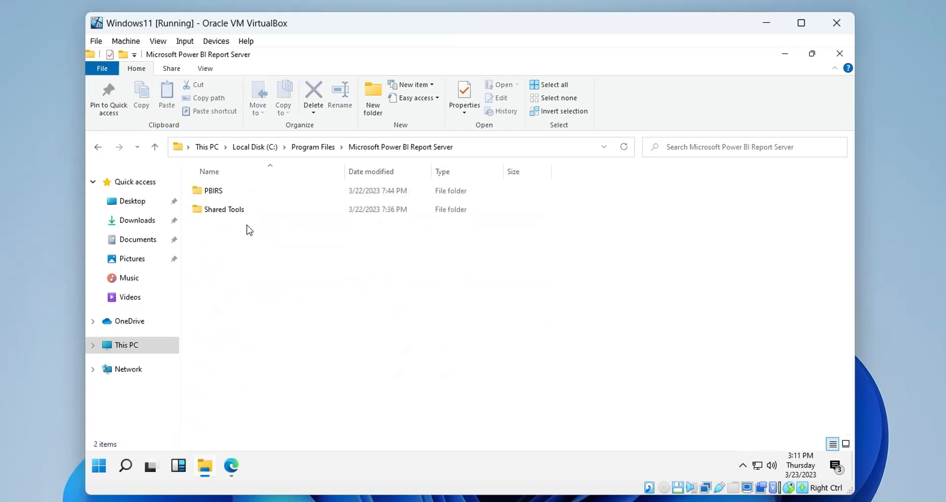
double_click(244, 211)
scroll(266, 311, down, 3)
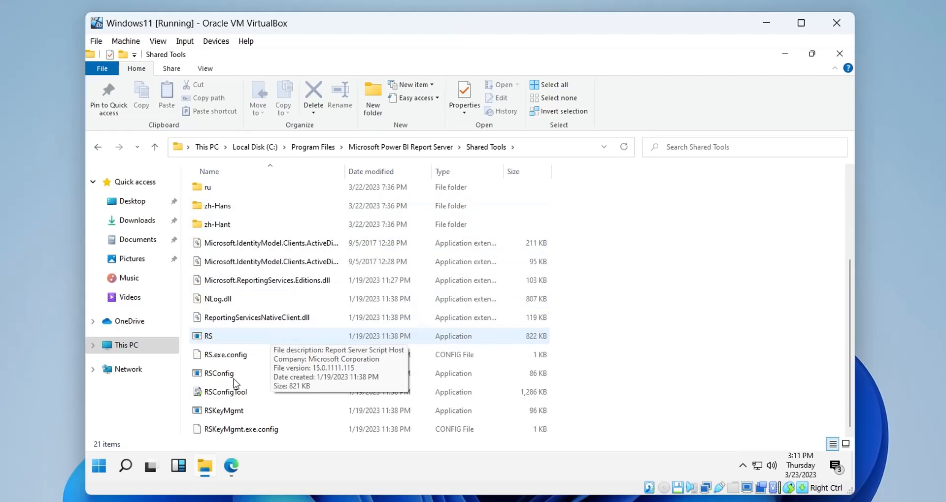
double_click(230, 395)
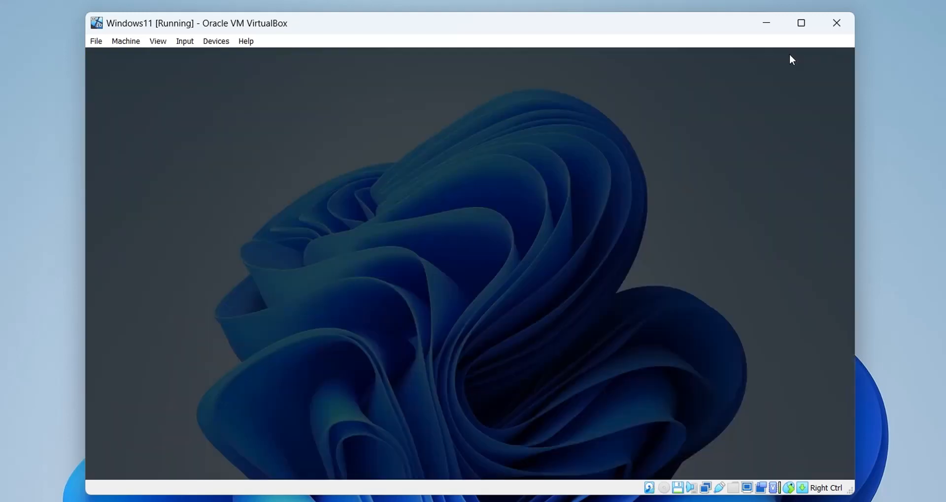
click(439, 335)
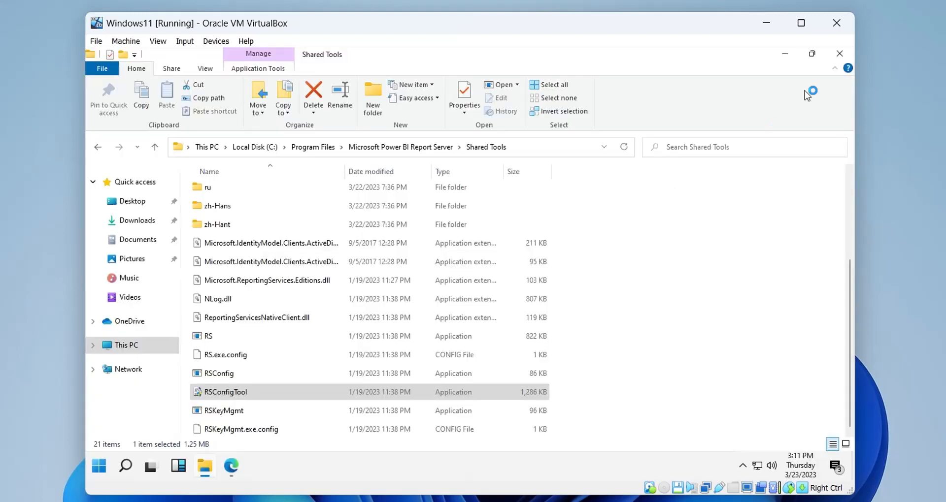
click(786, 54)
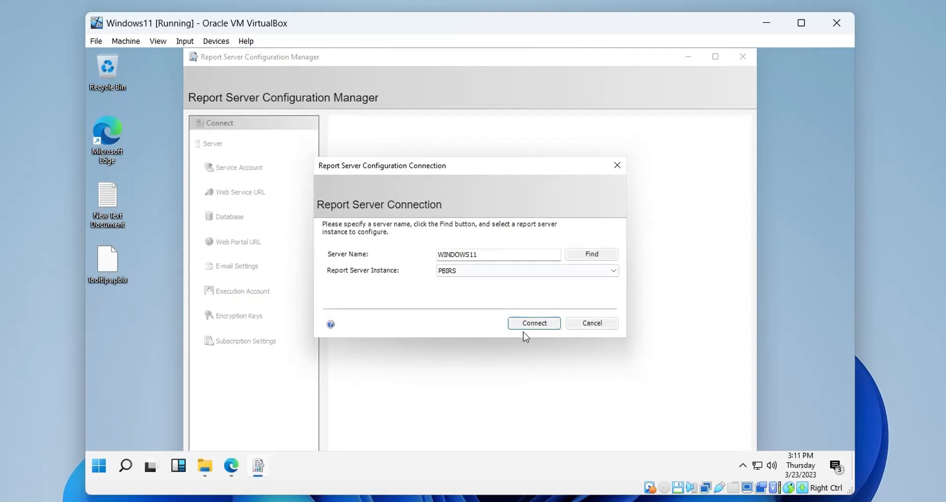
Step: Connect to WINDOWS11\PBIRS and check the Web Service URL IP list, keeping All Assigned on port 80
click(548, 331)
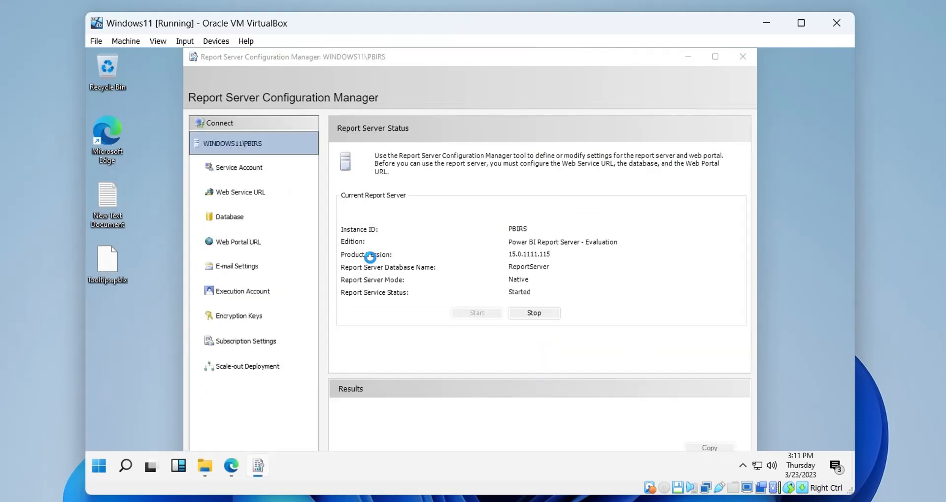
click(242, 194)
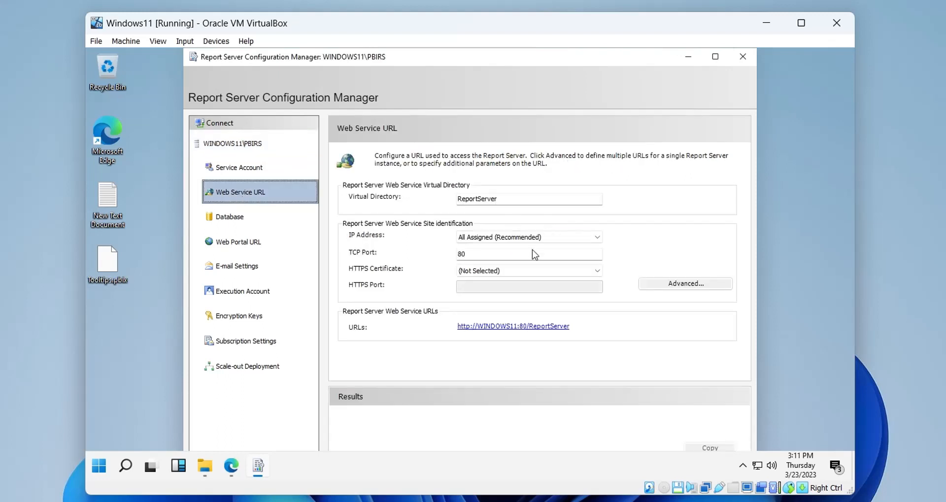
click(585, 242)
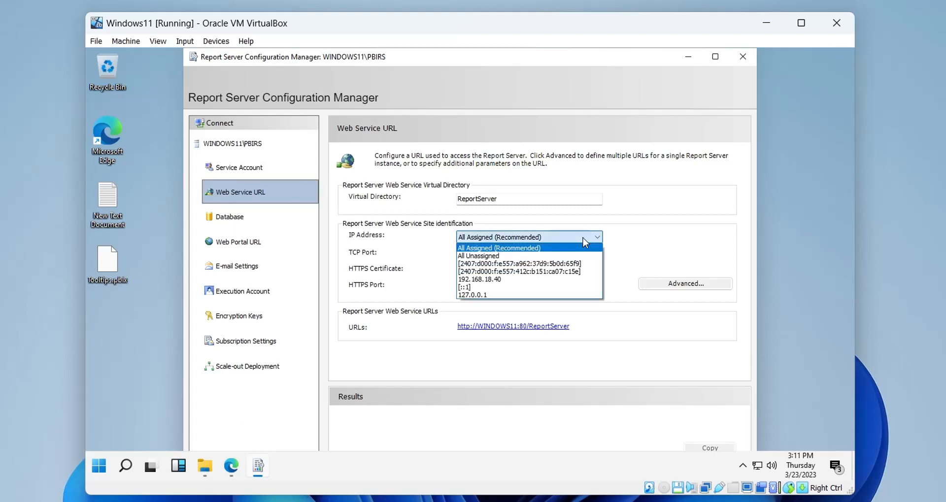
click(583, 240)
Step: Add an HTTP host-header URL 192.168.18.40 on port 80 to the web service and apply
click(661, 284)
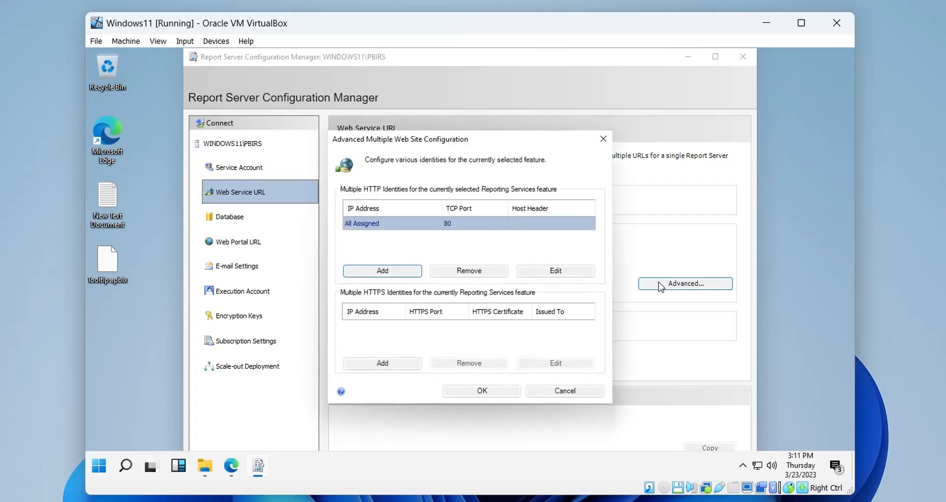
click(393, 271)
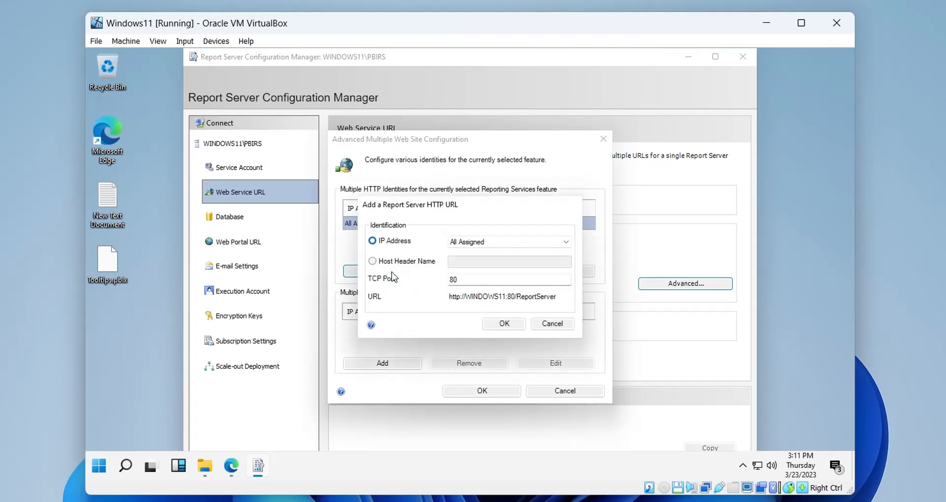
click(431, 263)
click(479, 265)
text(19)
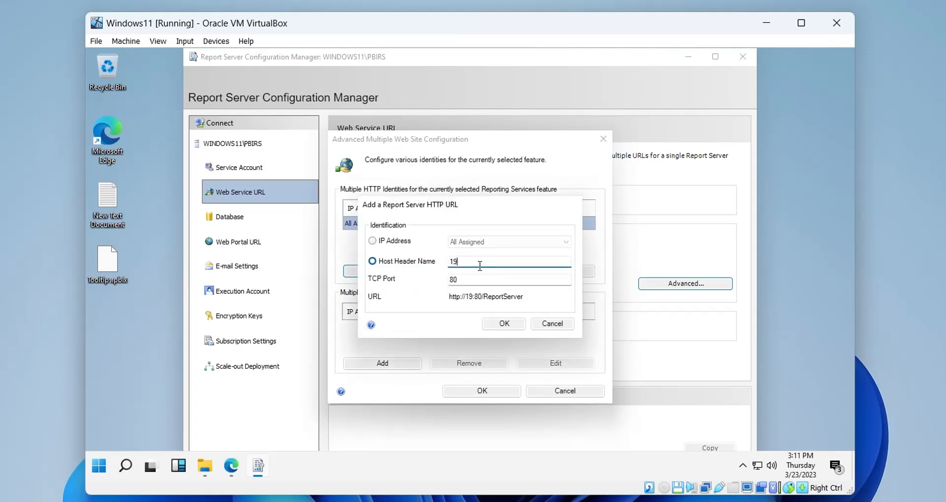
text(2.168.18.40)
click(501, 330)
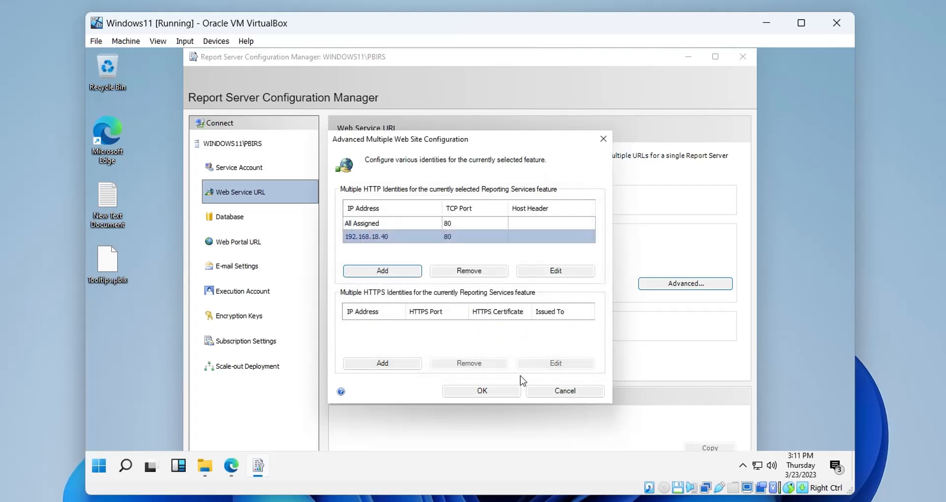
click(500, 394)
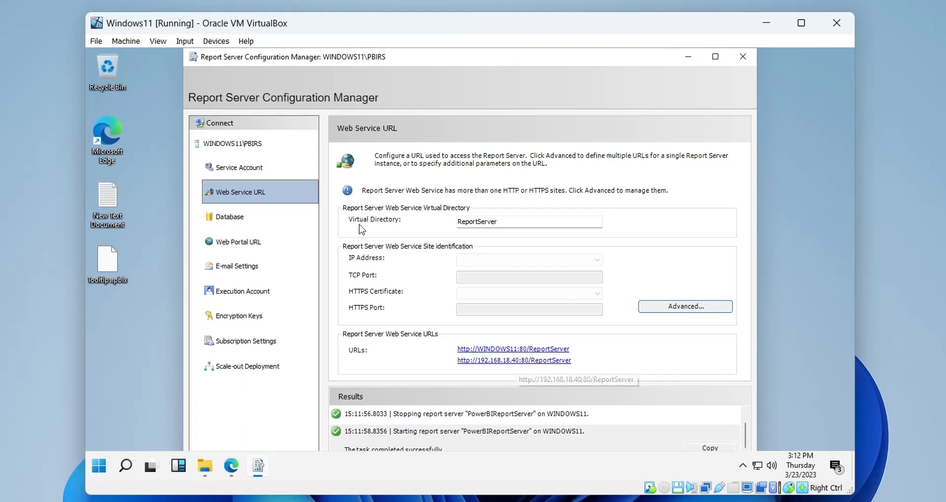
Step: Add host header 192.168.18.40 on port 80 as an extra Web Portal URL and apply it
click(247, 247)
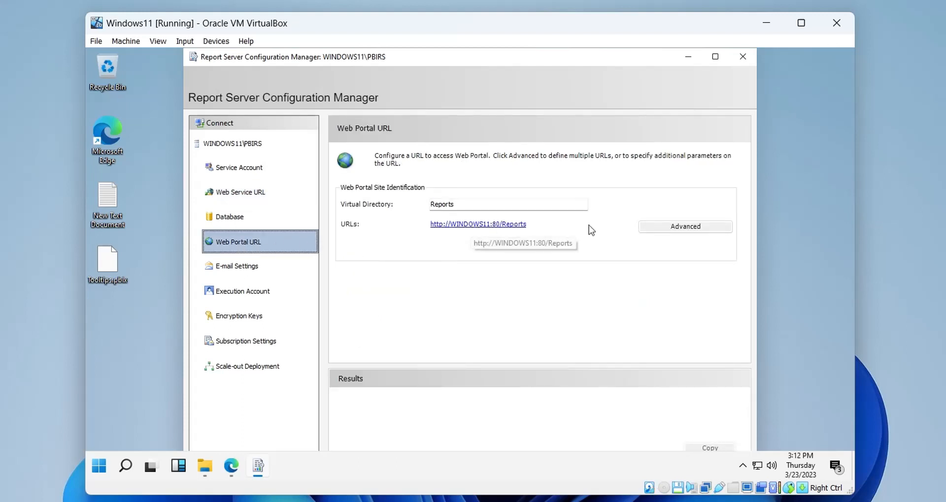
click(663, 226)
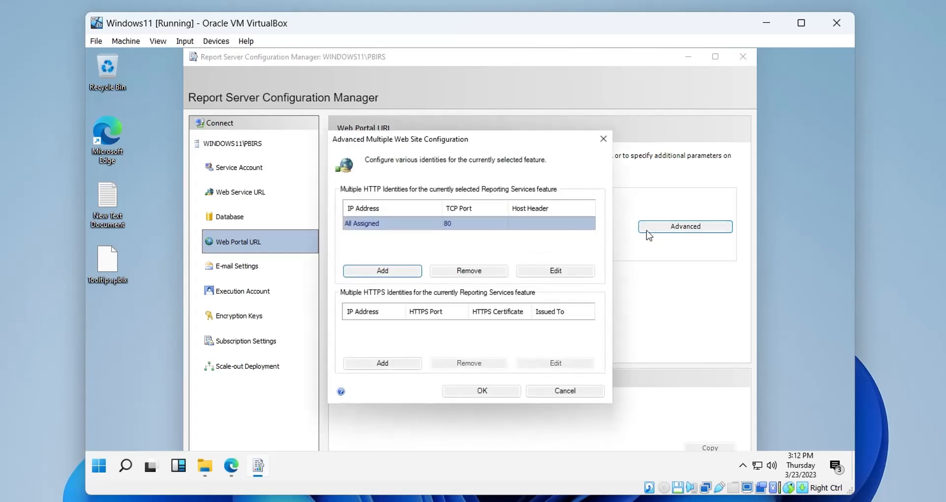
click(397, 272)
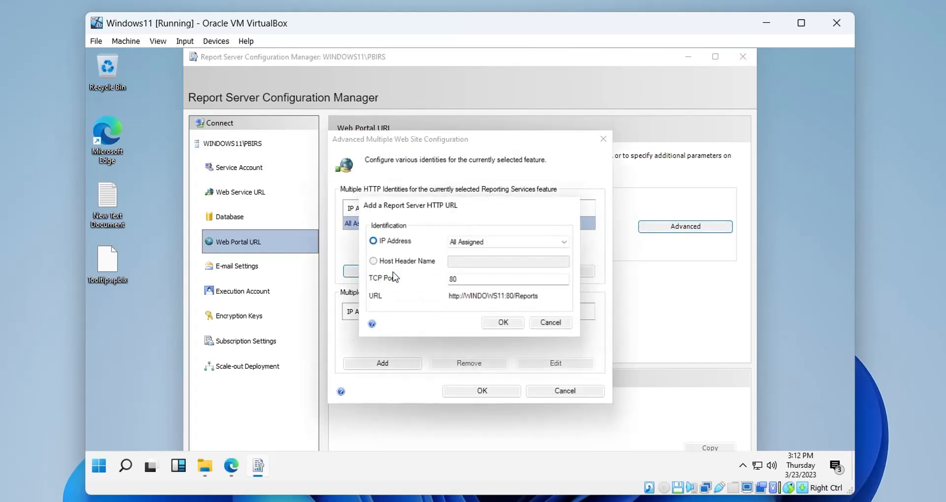
click(422, 262)
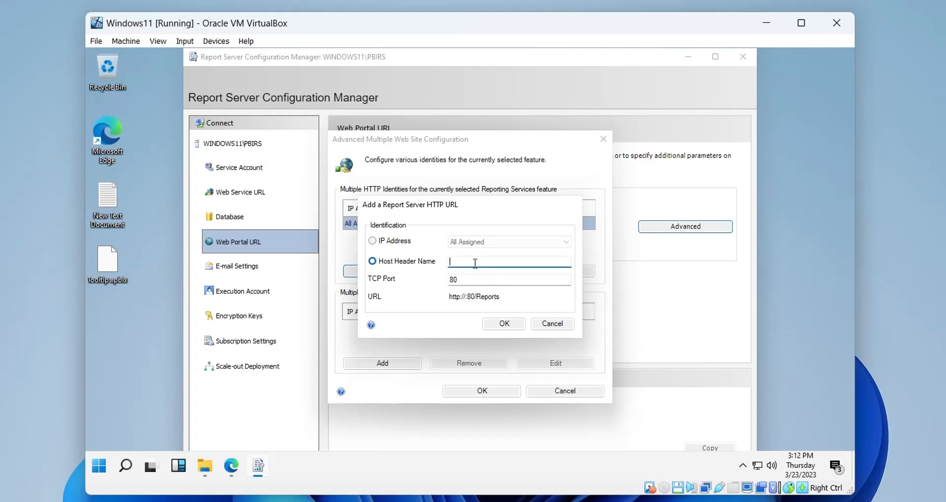
text(192.168)
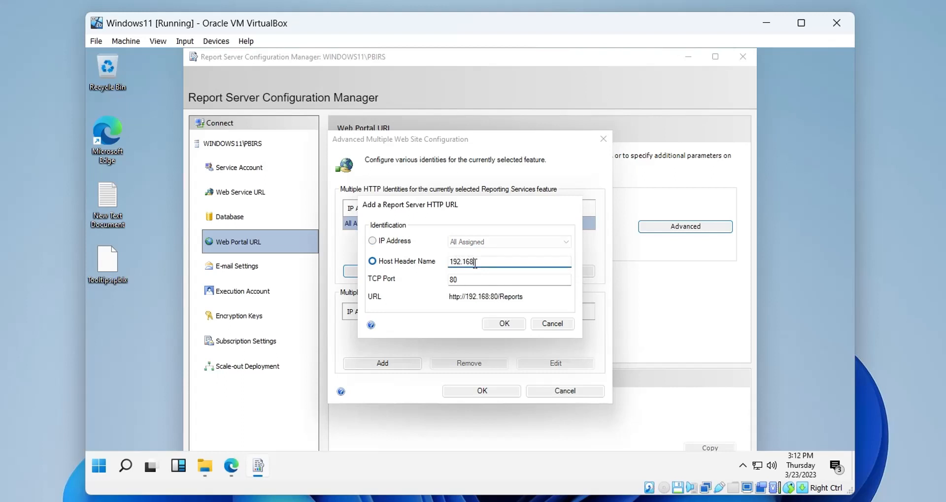
text(.18.40)
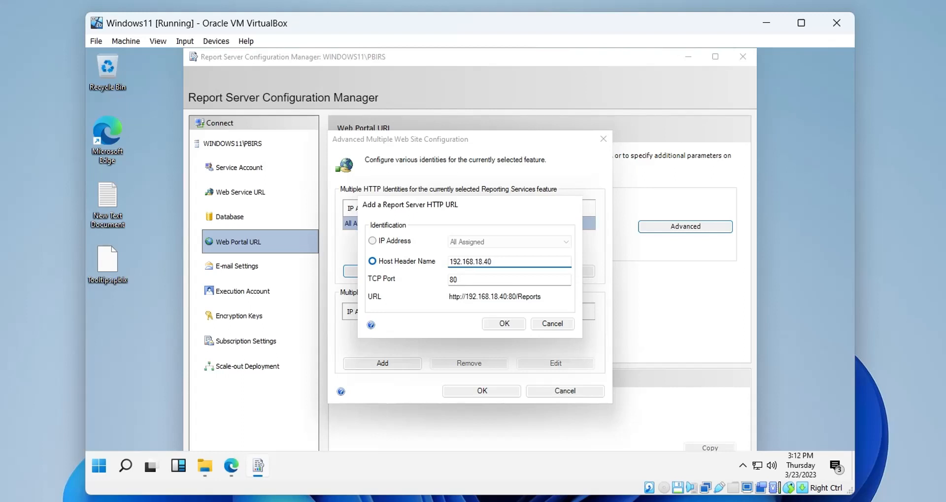
click(486, 324)
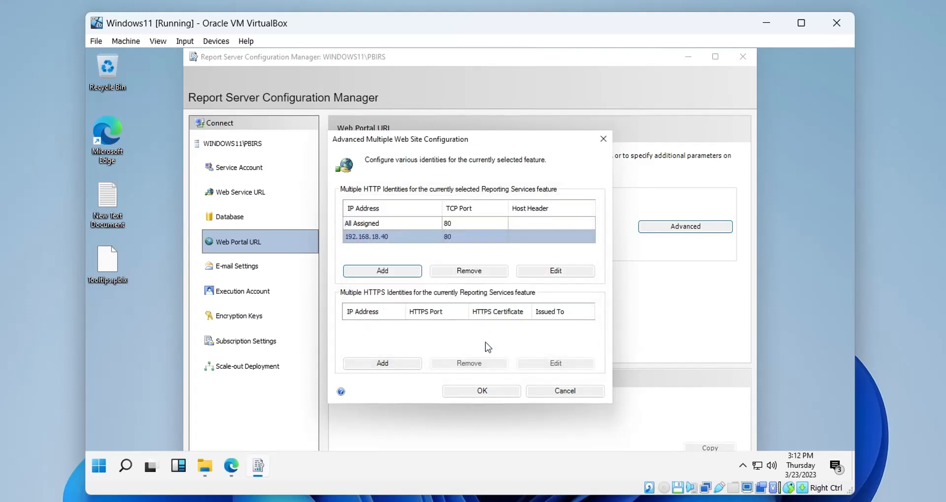
click(505, 394)
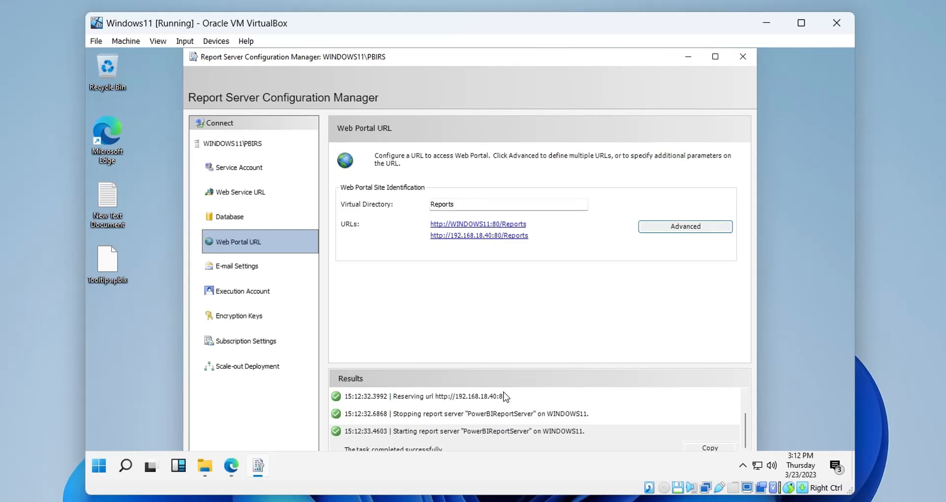
click(501, 238)
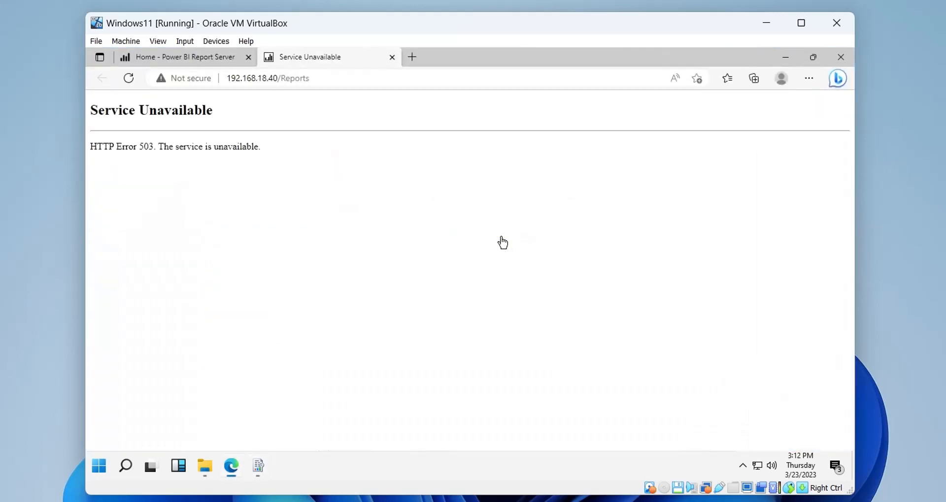
Step: Reload the portal at 192.168.18.40/Reports until it responds, then sign in with the administrator credentials
click(128, 80)
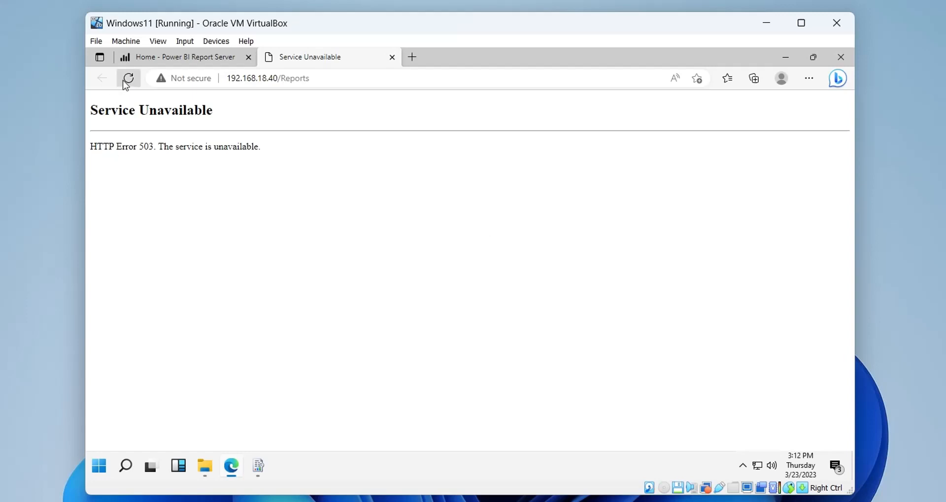
click(126, 84)
click(126, 84)
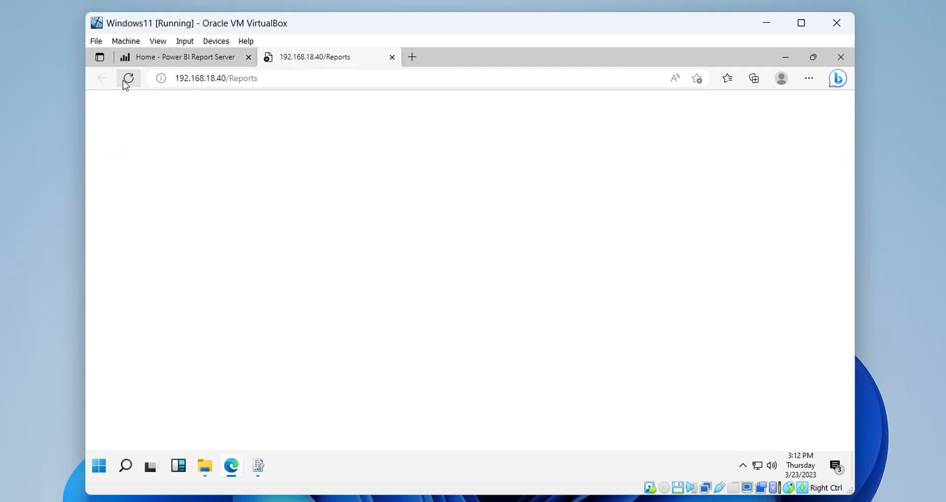
click(126, 84)
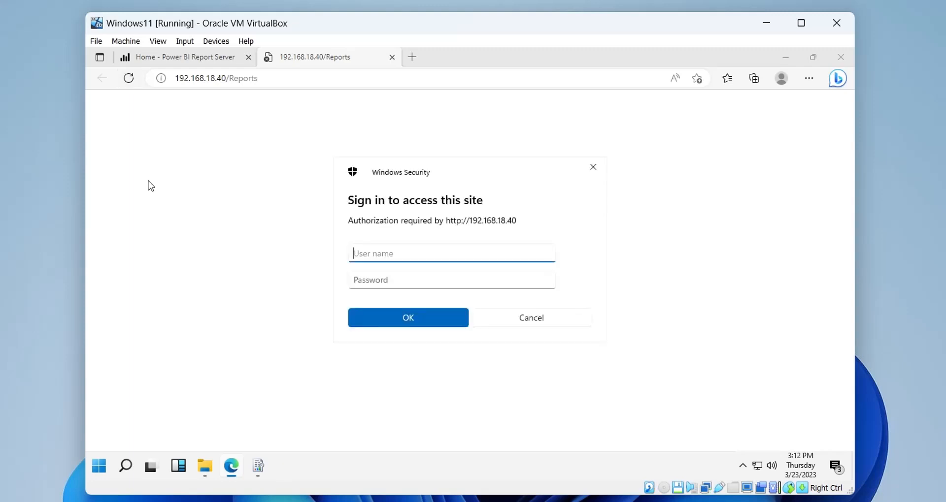
text(admin)
key(Tab)
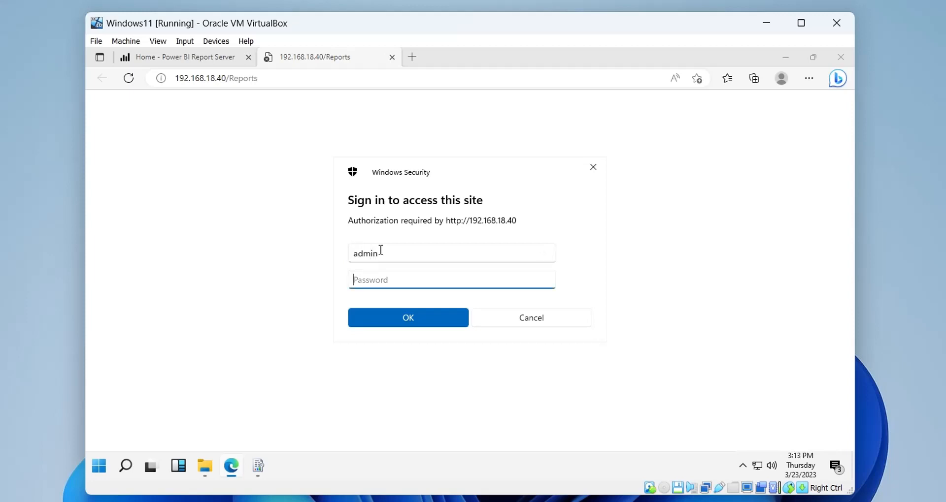
text(•••••)
click(400, 318)
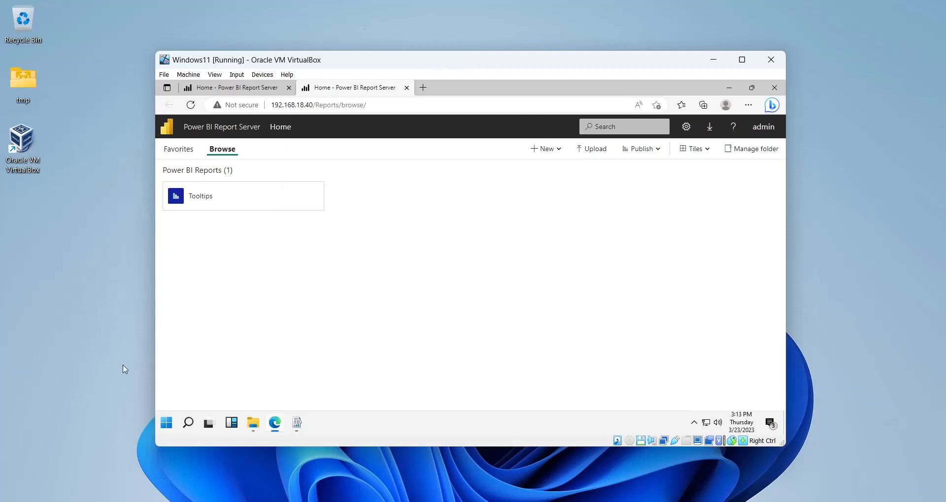
Step: Open 192.168.18.40/reports in the host's guest Chrome and sign in with the administrator account
click(148, 448)
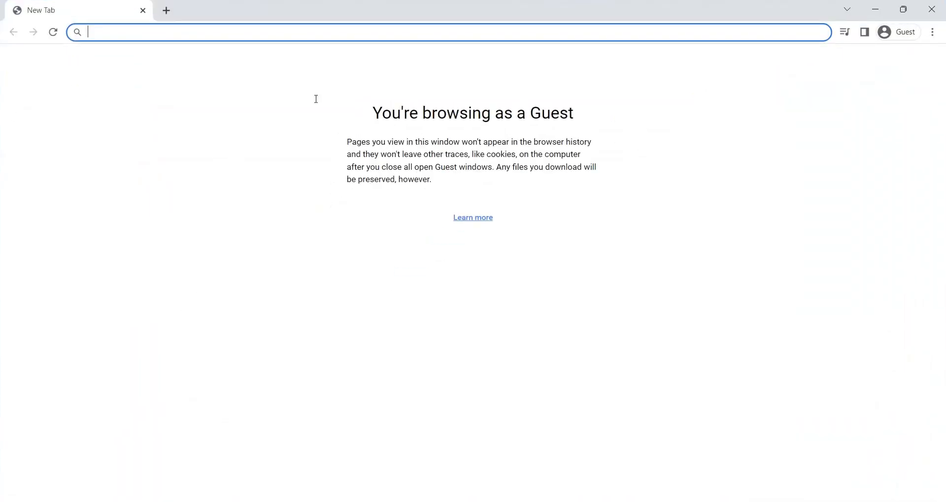
text(19)
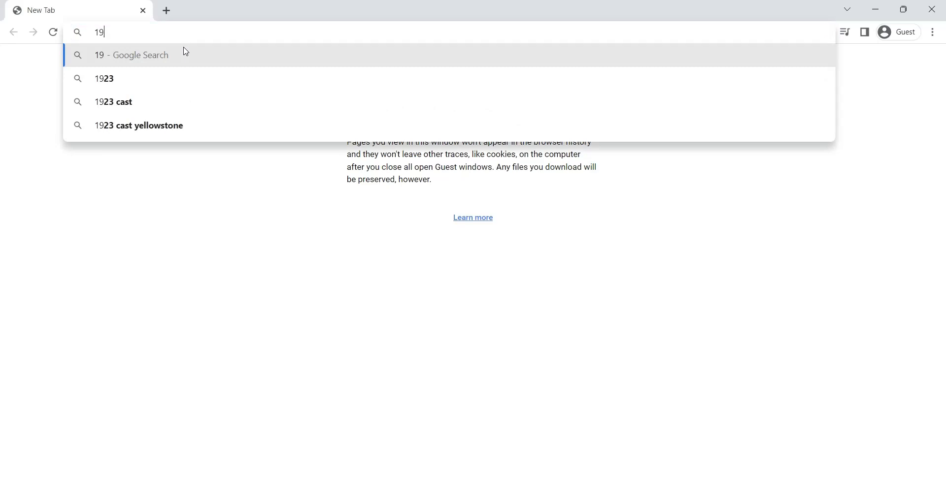
text(2.168.)
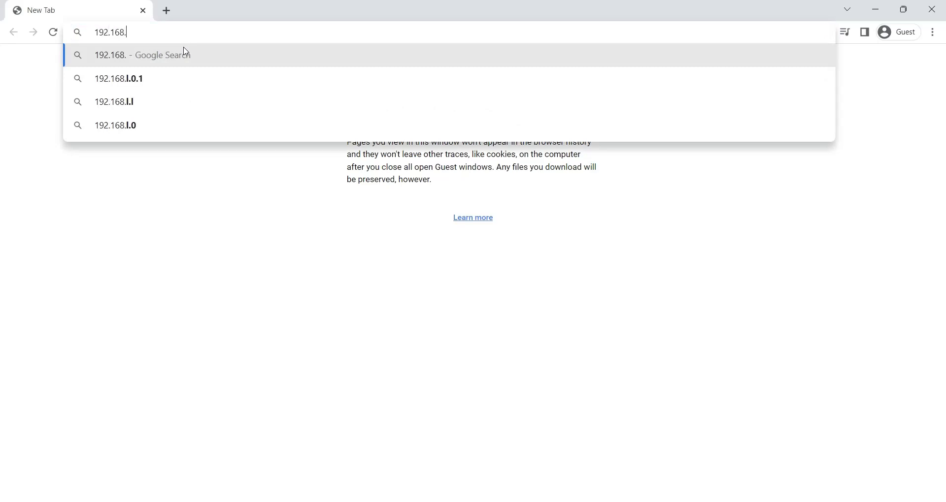
text(18.)
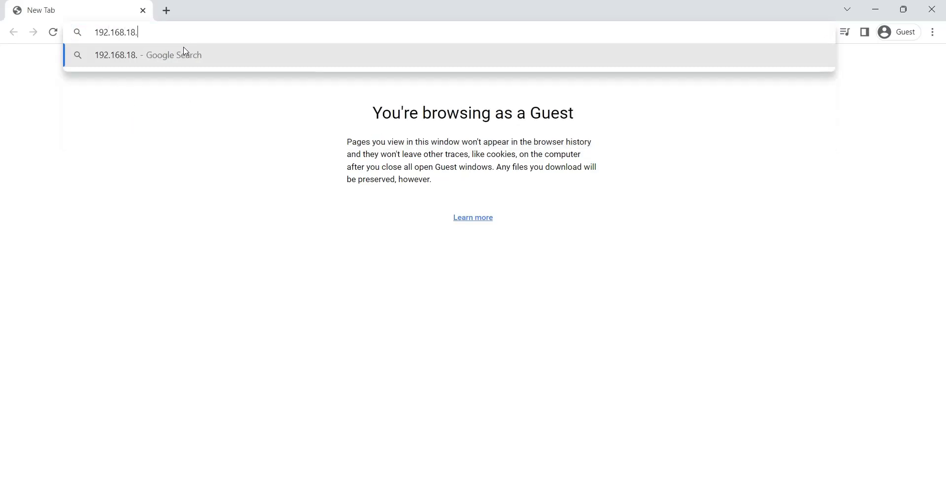
text(40/reports)
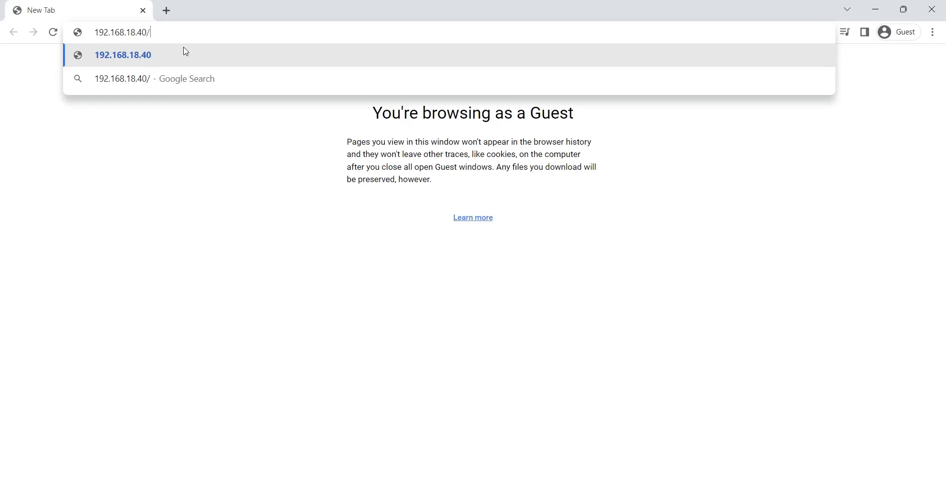
key(Return)
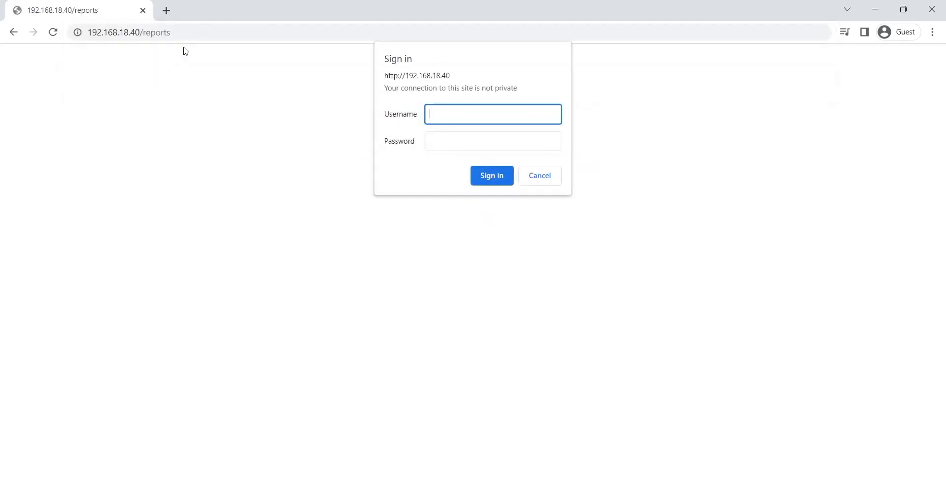
text(admin)
key(Tab)
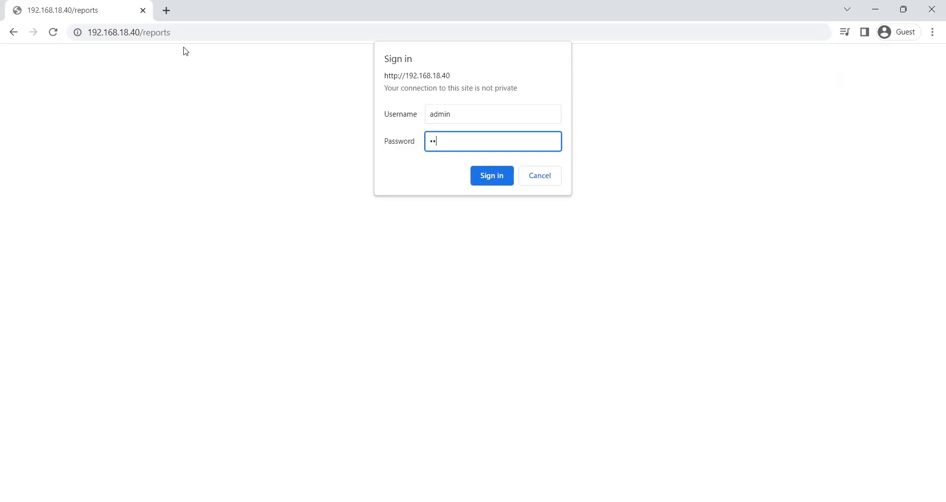
click(478, 175)
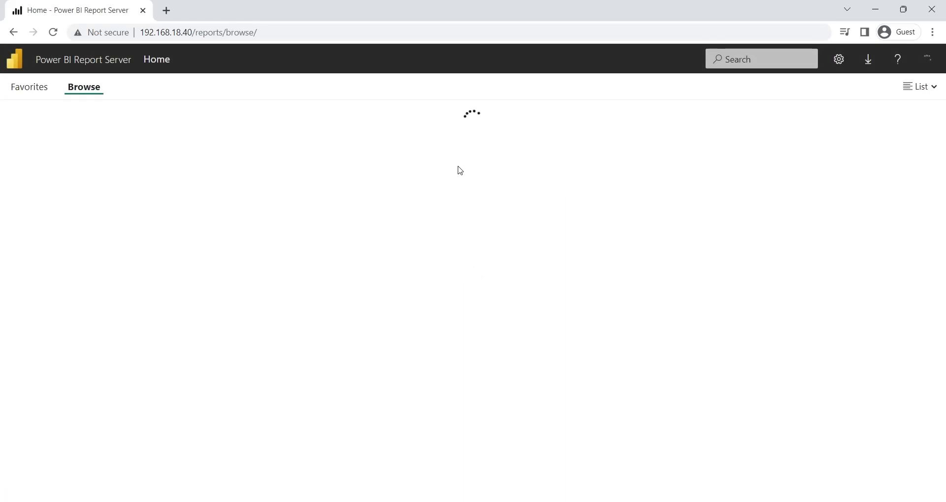
Step: Shrink and move the Chrome window aside, then dismiss the folder-permission error
double_click(325, 13)
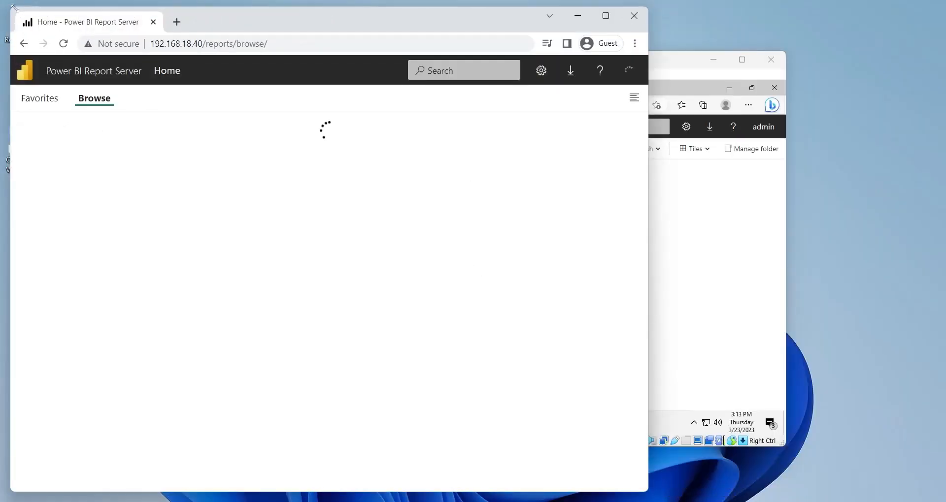
drag(11, 7, 51, 120)
drag(250, 137, 400, 140)
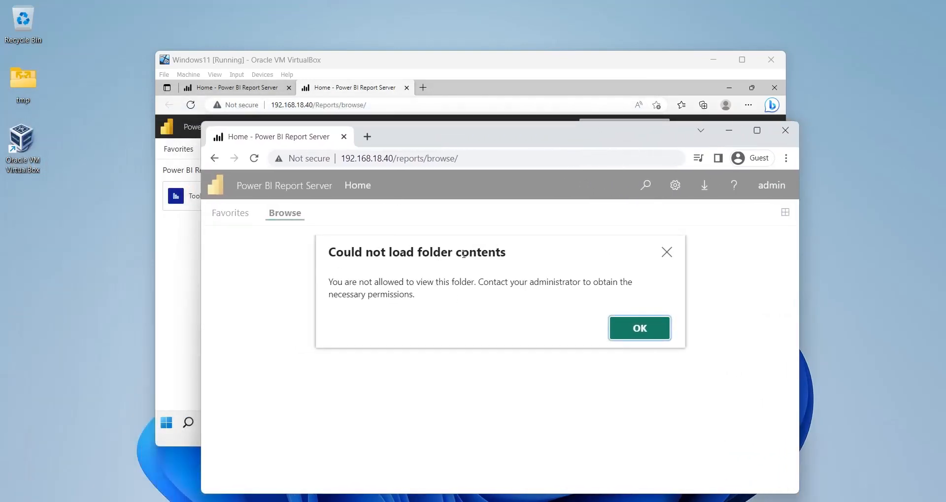
click(609, 329)
click(181, 280)
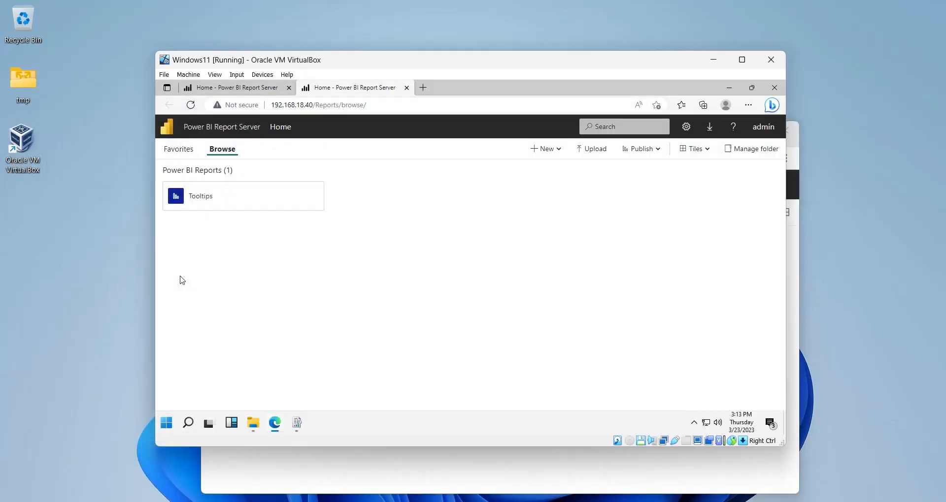
Step: Grant admin every role in the Home folder's security settings
click(751, 149)
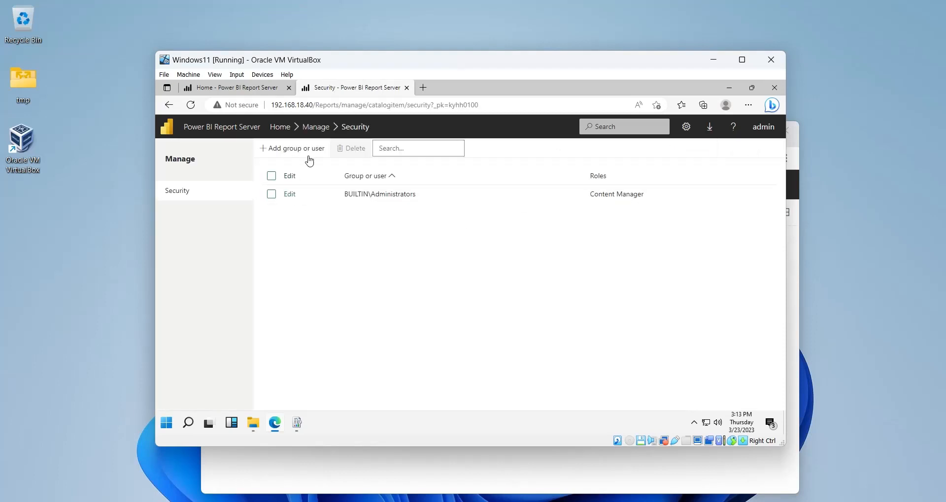
click(305, 149)
click(340, 169)
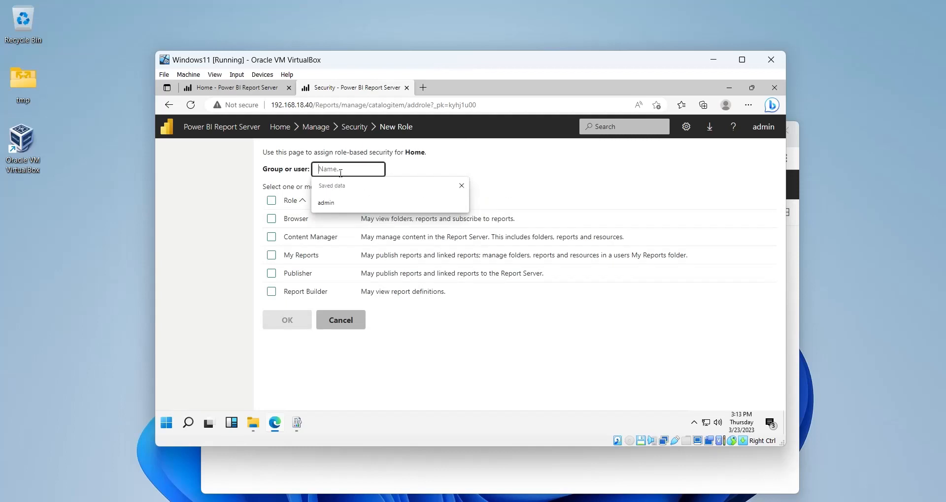
text(admin)
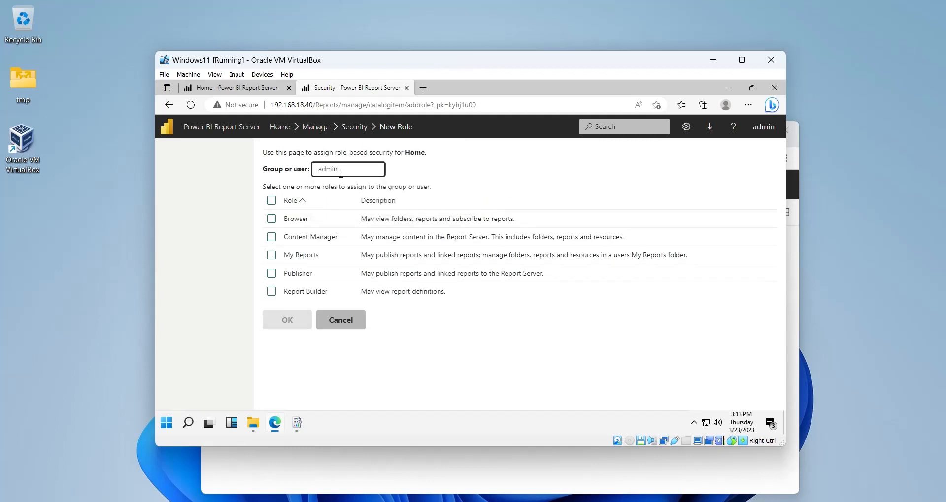
click(271, 203)
click(293, 324)
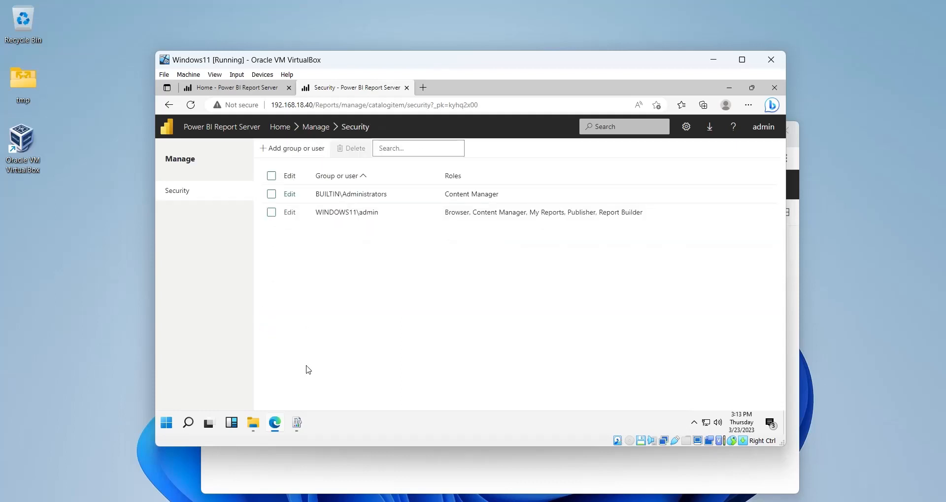
Step: Reload the Chrome portal, dismiss the share-reports-online notice, and return to the VM's portal Home
click(308, 485)
click(254, 158)
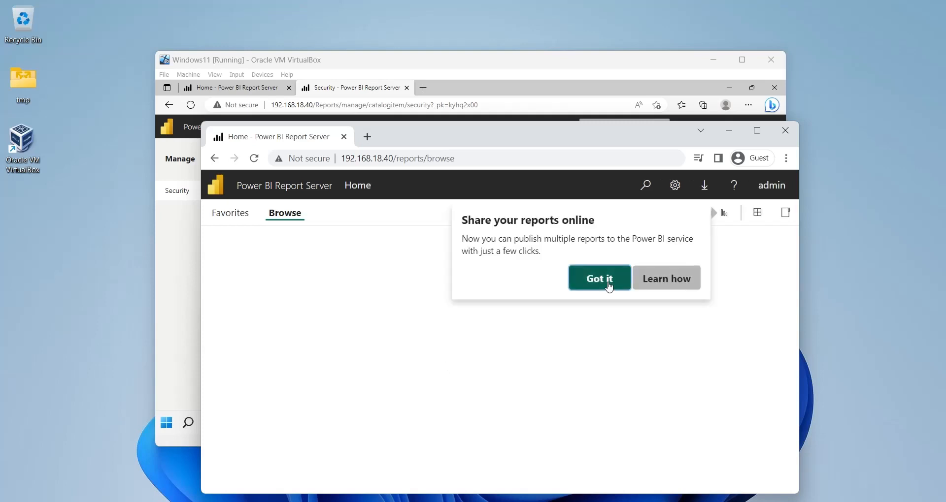
click(610, 283)
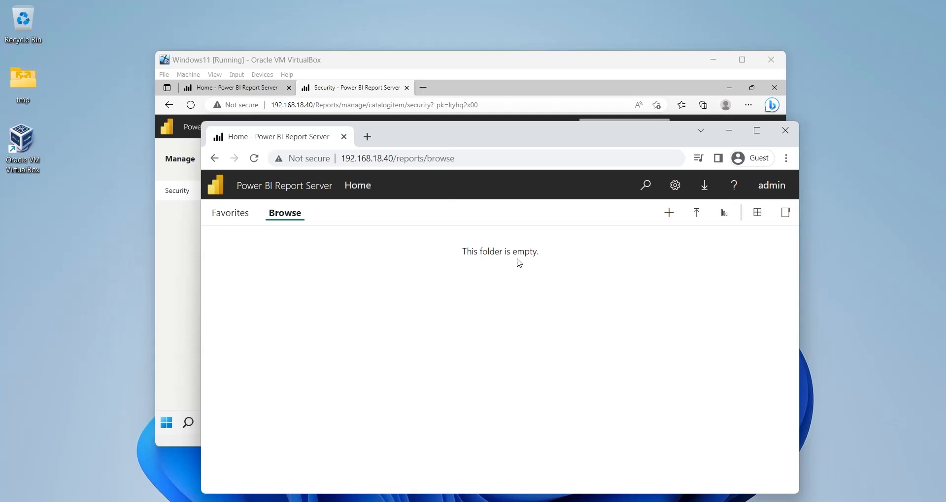
click(348, 64)
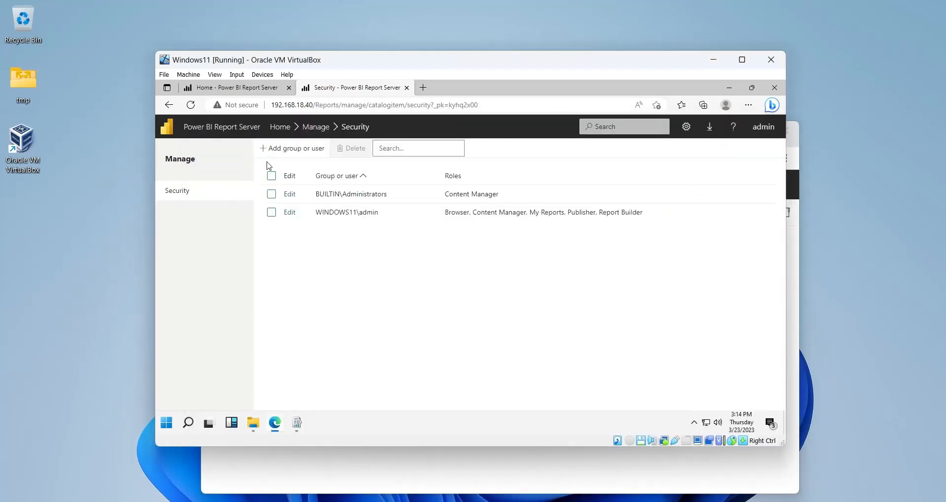
click(277, 127)
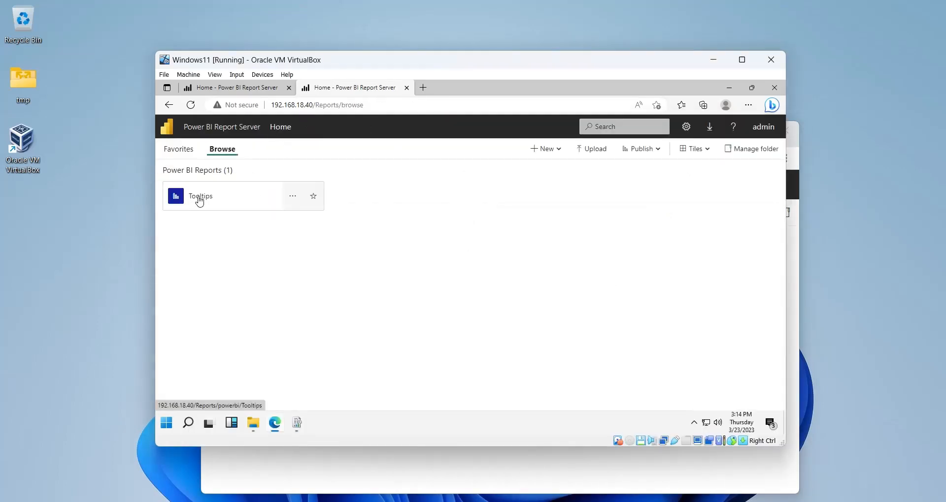
Step: Via Tooltips' Manage > Security, add admin with all five roles, Browser through Report Builder
click(293, 196)
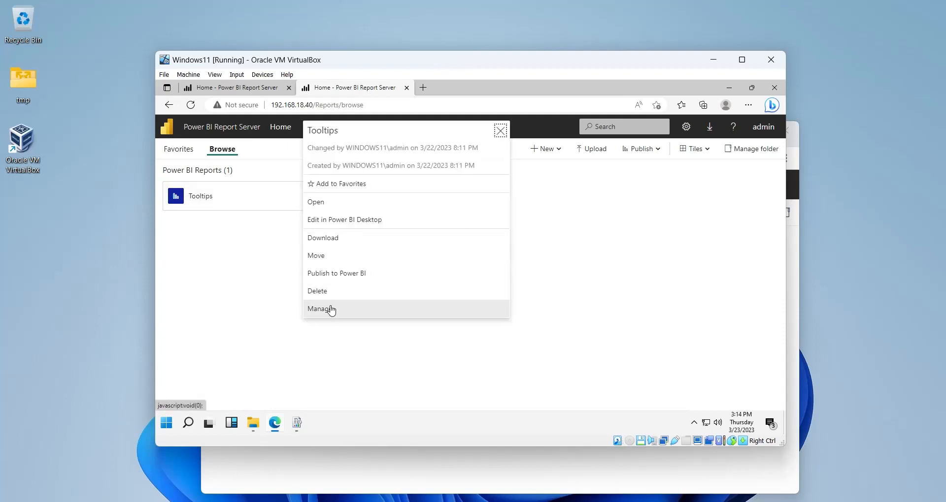
click(326, 309)
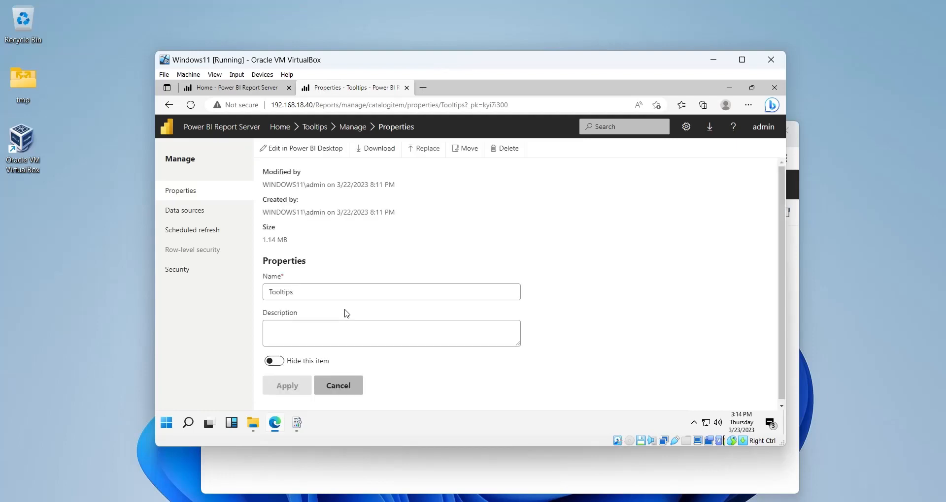
click(179, 272)
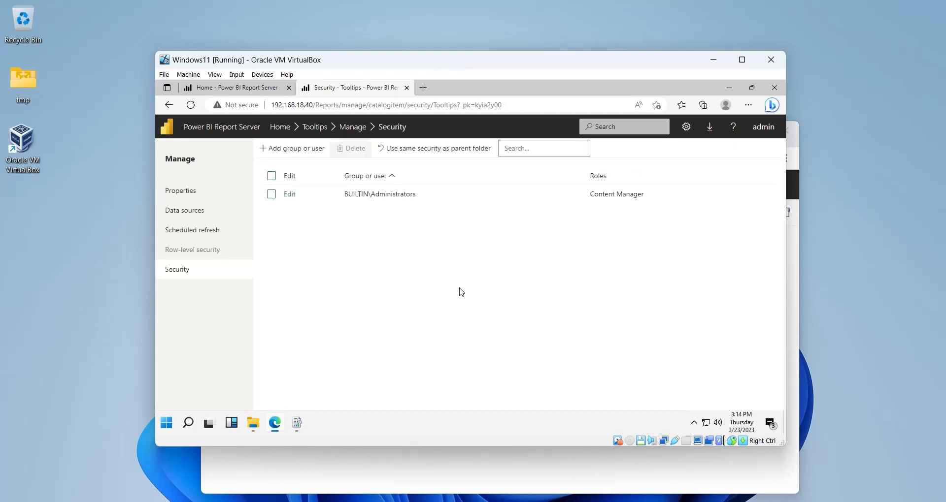
click(310, 149)
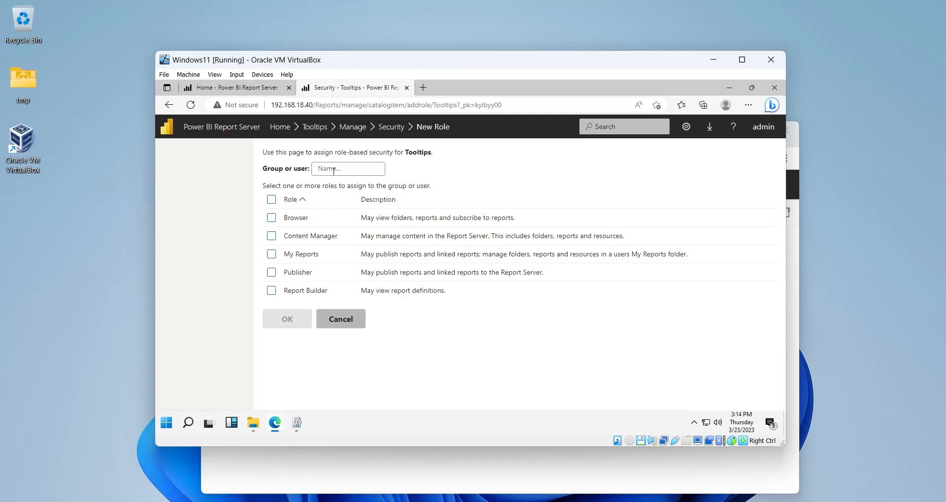
click(336, 172)
text(admin)
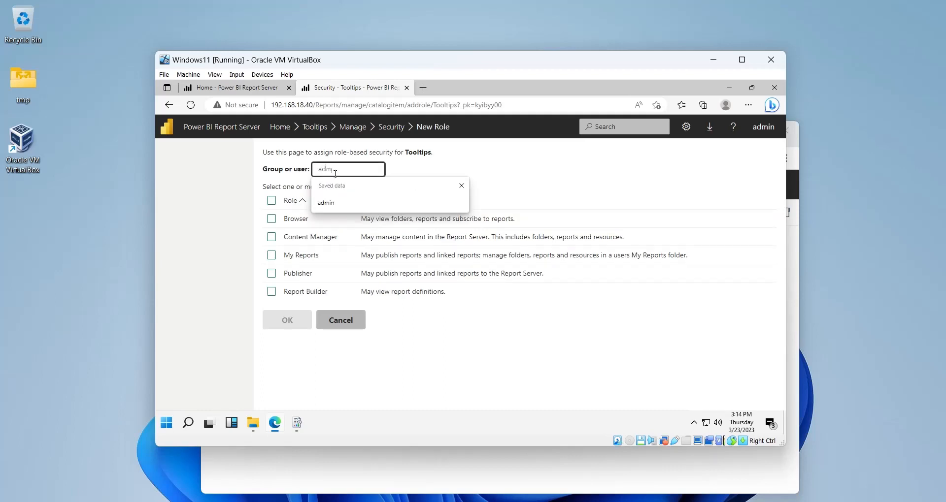
key(Escape)
click(271, 200)
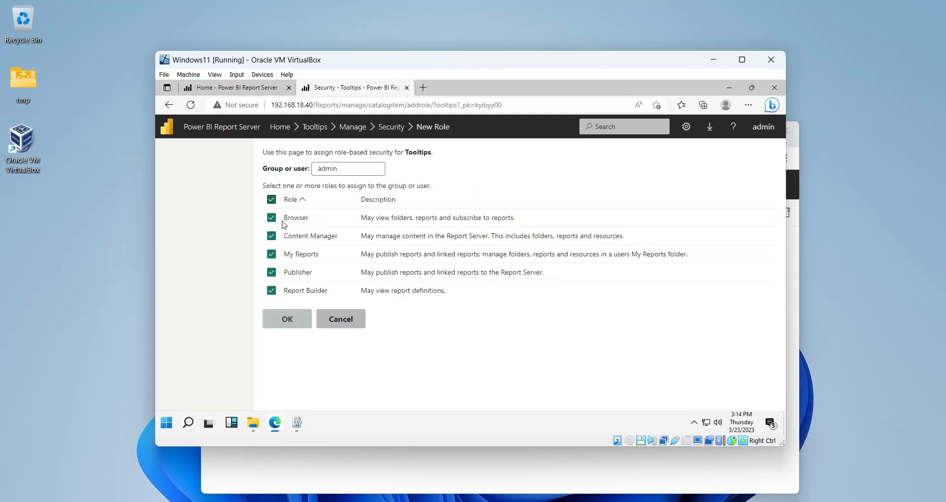
click(292, 321)
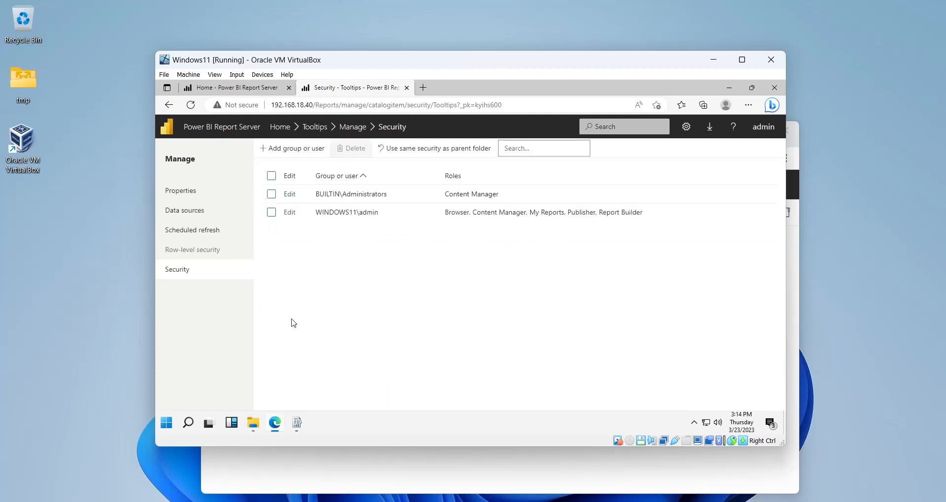
click(352, 466)
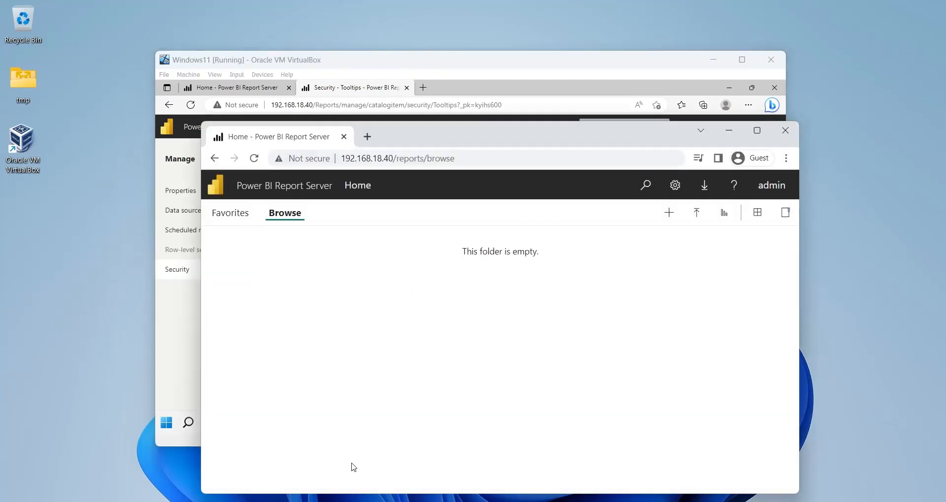
Step: Reload the guest browser's portal home so the Tooltips tile appears, then open the Tooltips report
click(255, 159)
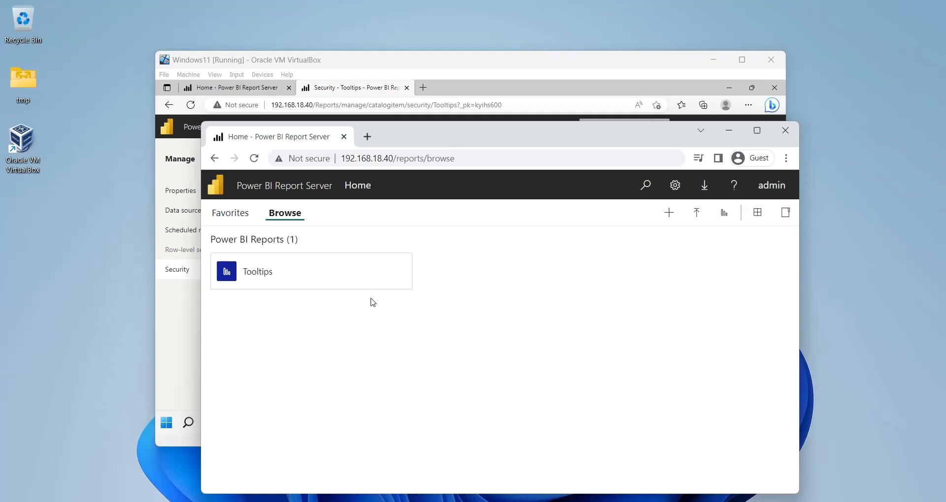
click(303, 278)
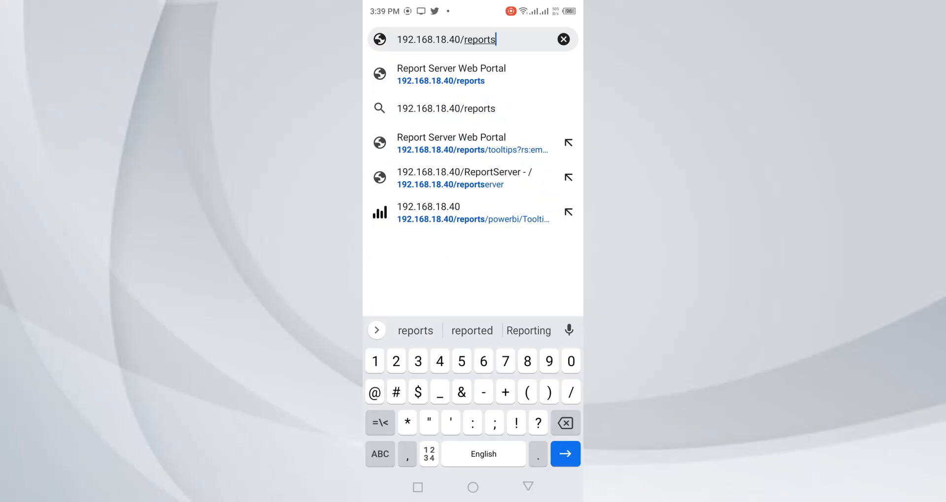
Step: Load the report server address on the phone and sign in with the account username and password
key(Return)
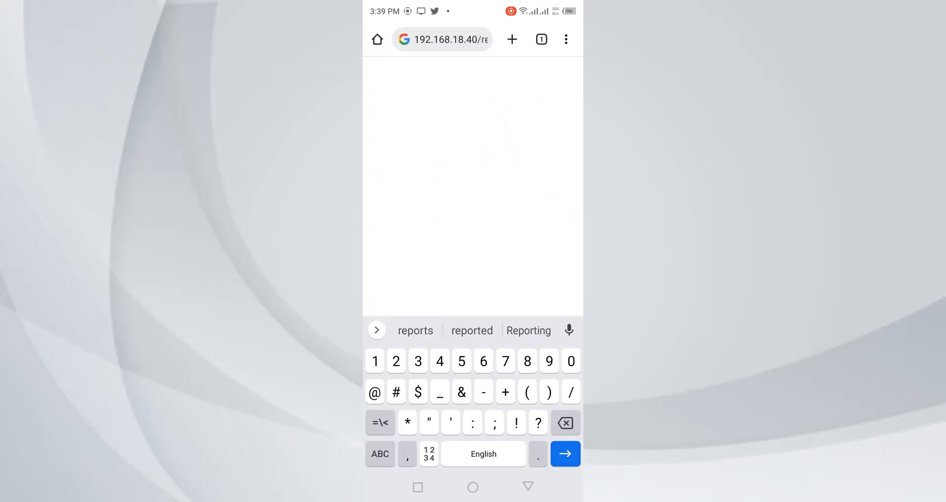
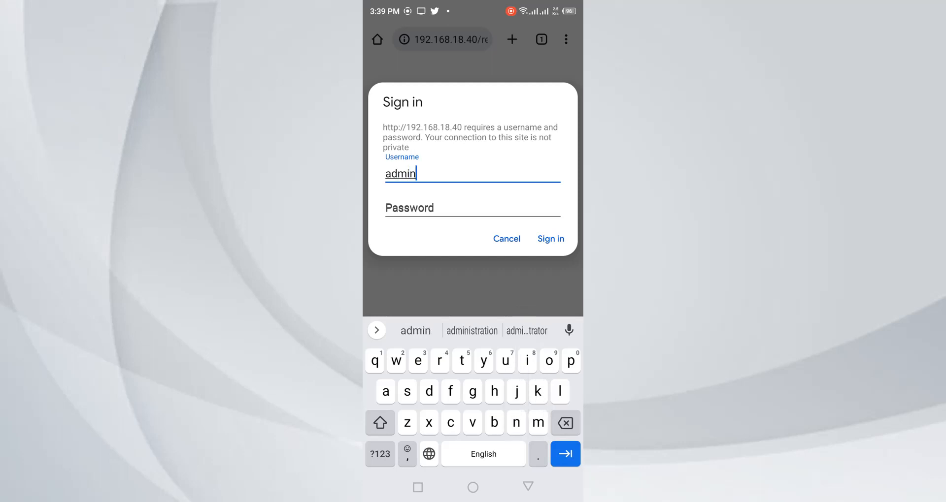
key(Tab)
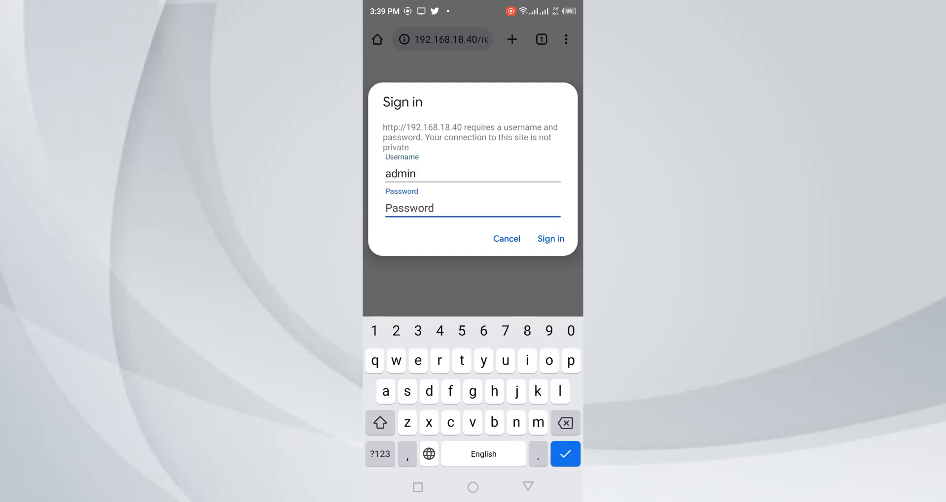
click(550, 239)
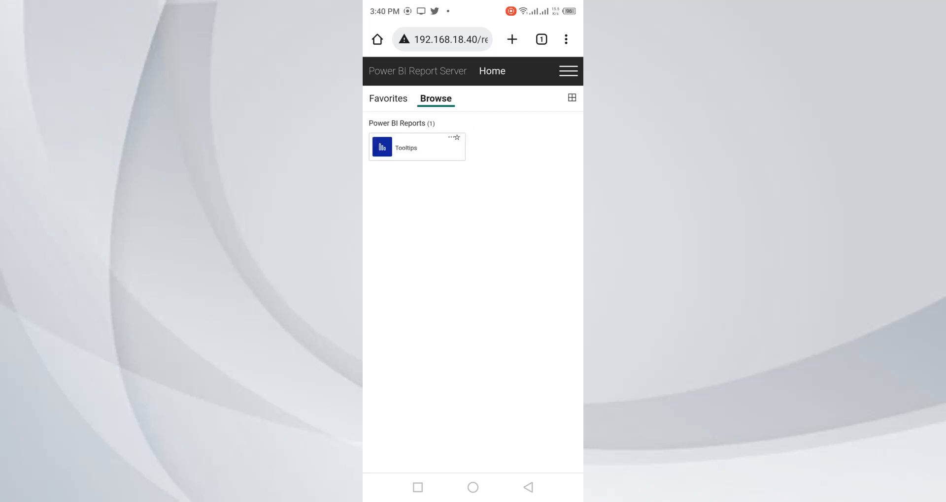
Step: Open Tooltips, collapse the Filters pane, and highlight Sales by Country donut slices
click(406, 148)
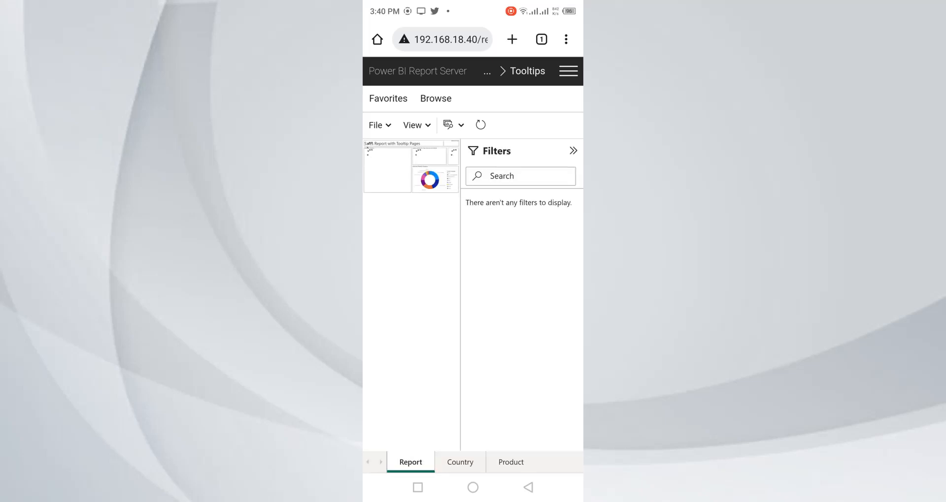
click(573, 151)
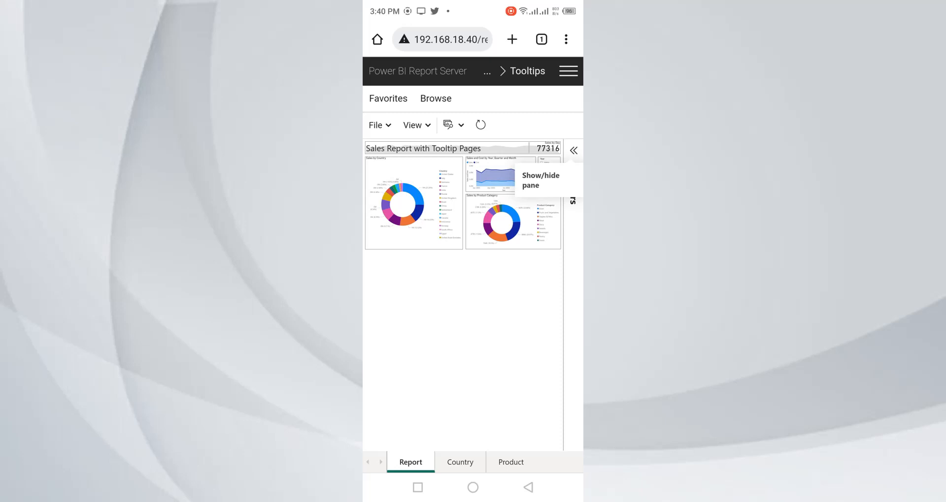
click(416, 197)
click(417, 196)
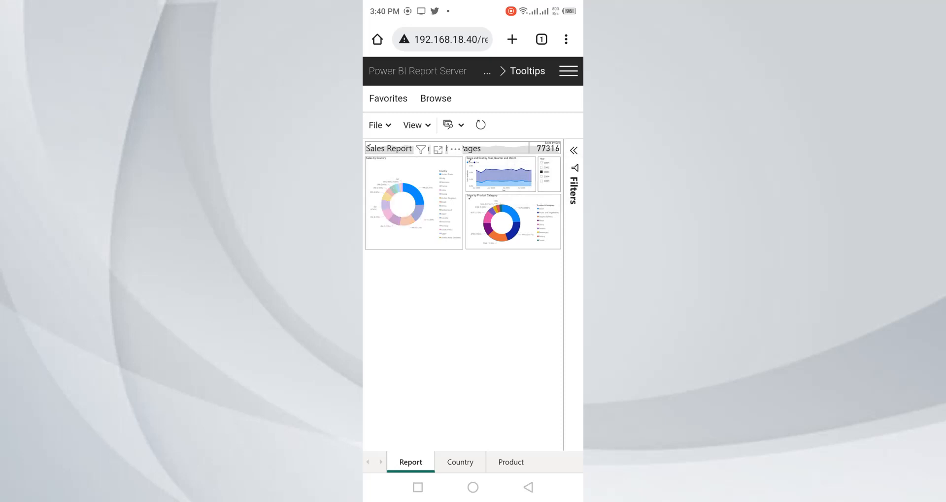
click(418, 211)
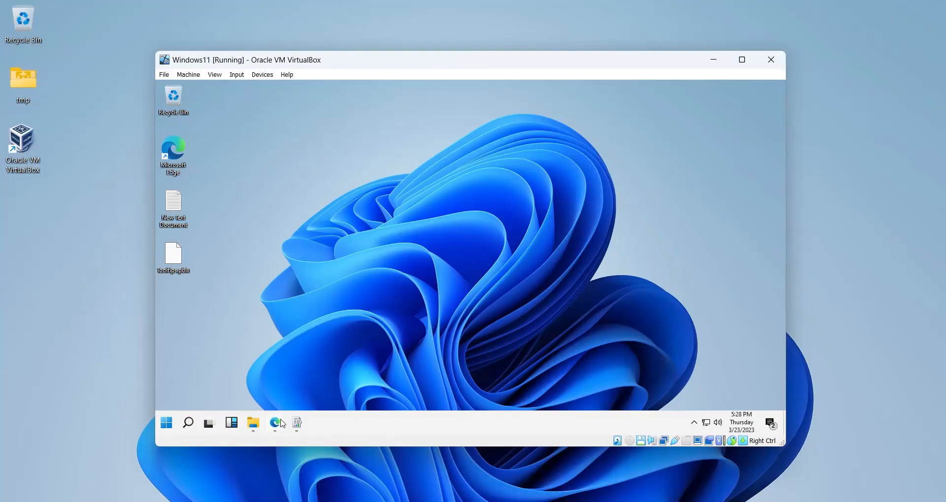
Step: Search 'what is my ip' in a new Edge tab and open the whatismyipaddress.com result
click(275, 423)
click(305, 88)
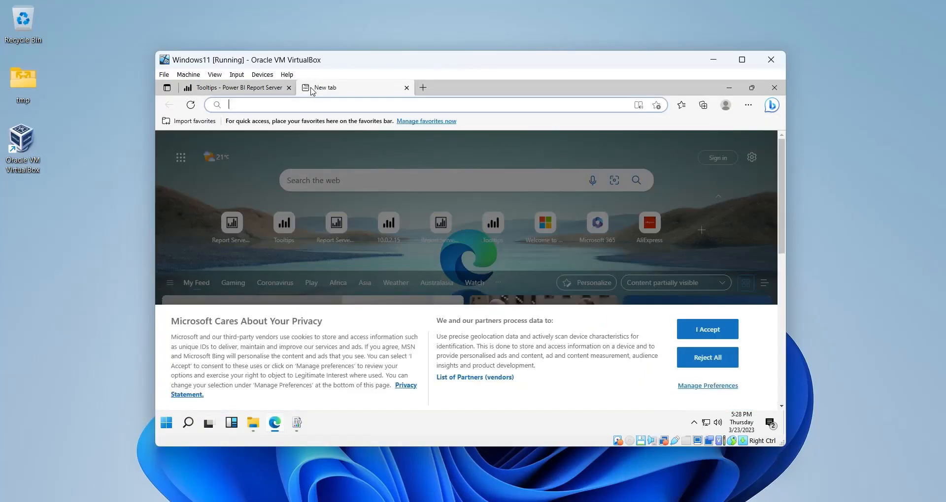
text(what i s)
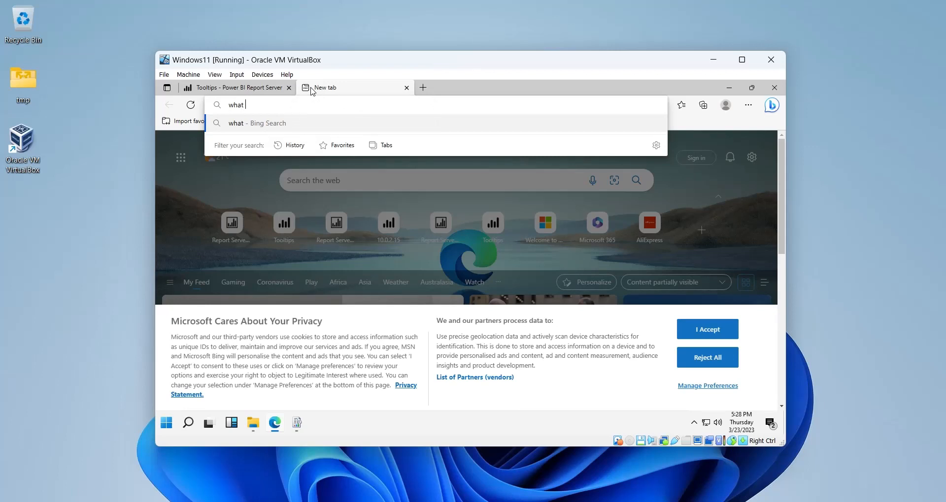
key(BackSpace)
key(BackSpace)
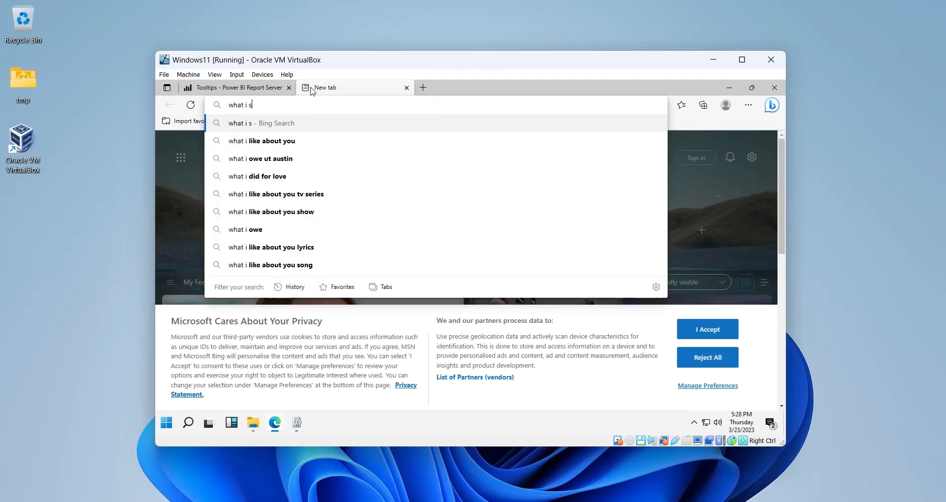
text(s my)
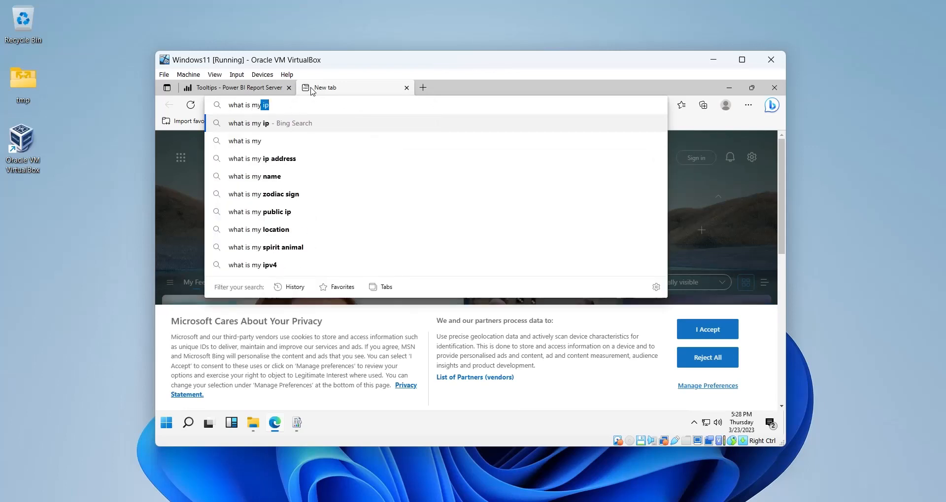
key(Return)
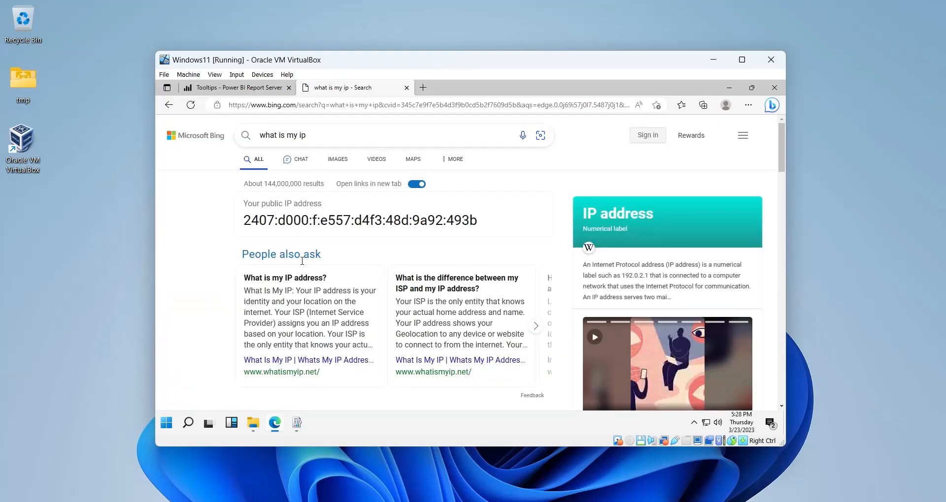
scroll(367, 260, down, 3)
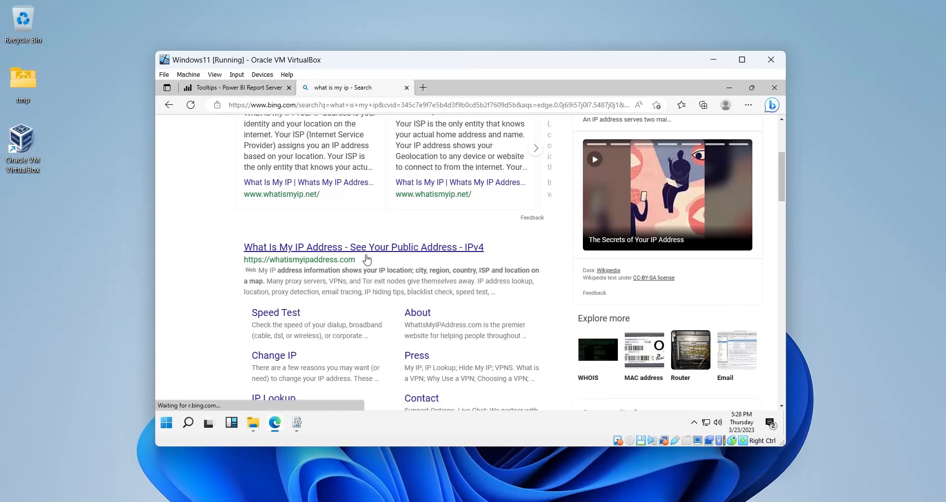
click(317, 251)
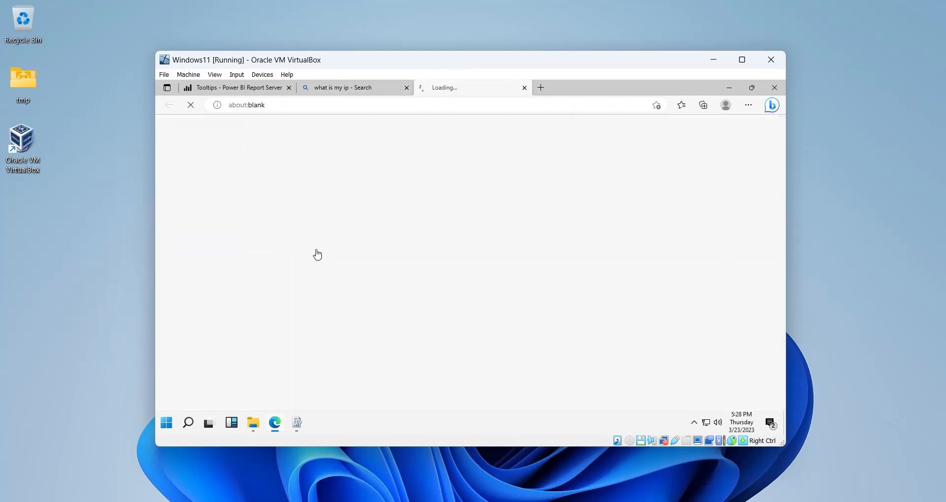
Step: Select the public IPv4 address 203.175.69.171 and open a fresh blank tab
click(406, 87)
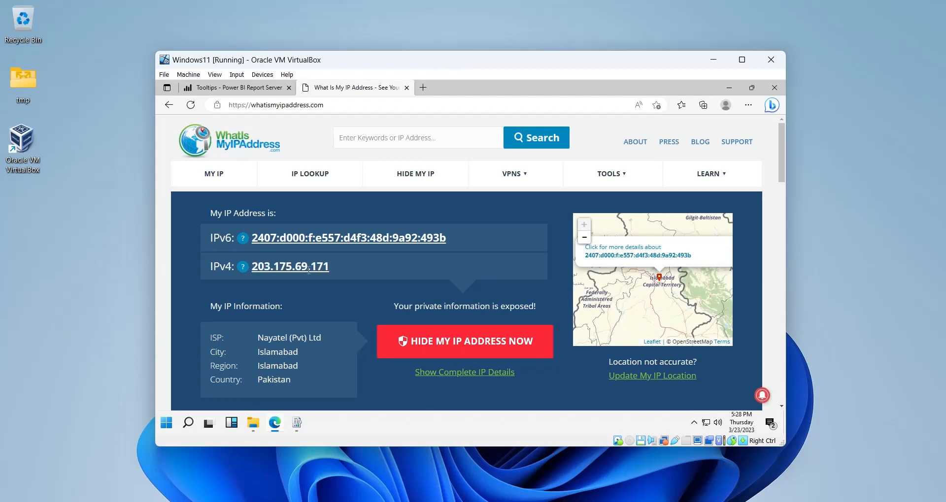
drag(308, 270, 254, 274)
key(ctrl+c)
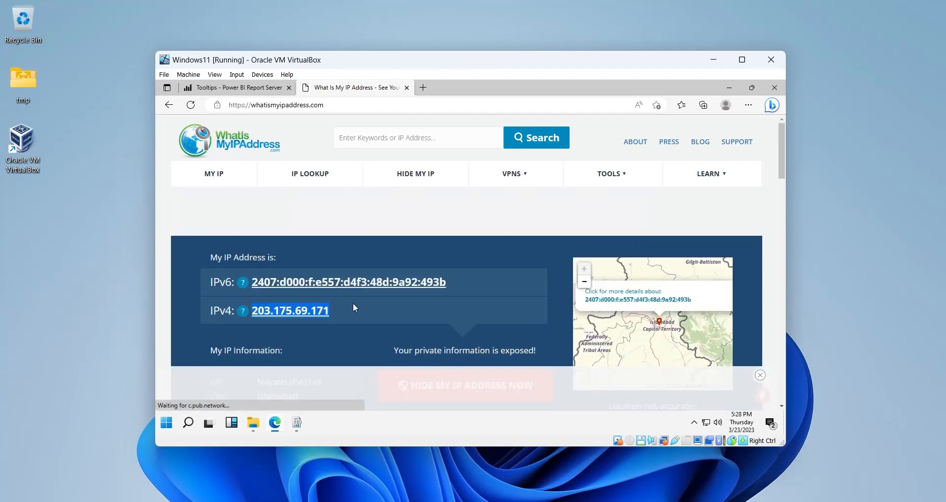
click(422, 88)
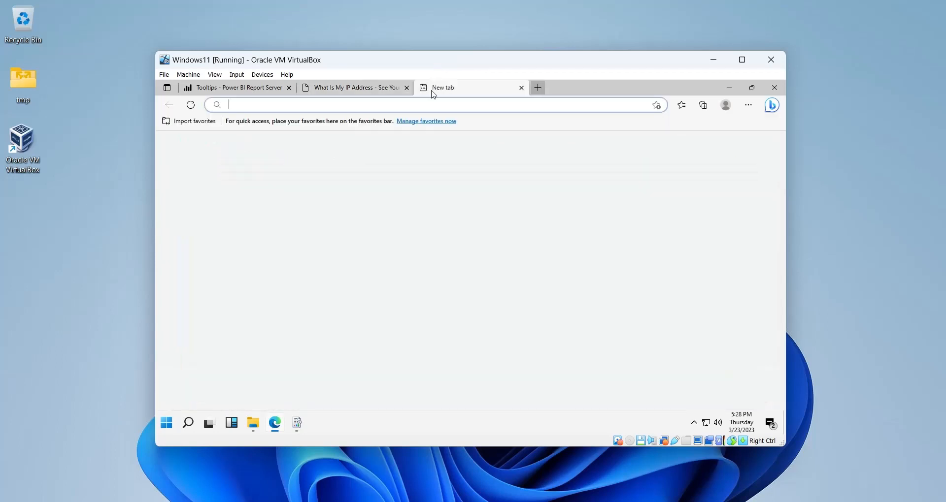
Step: Go to 203.175.69.171/reports by pasting the public IP and adding /reports
key(ctrl+v)
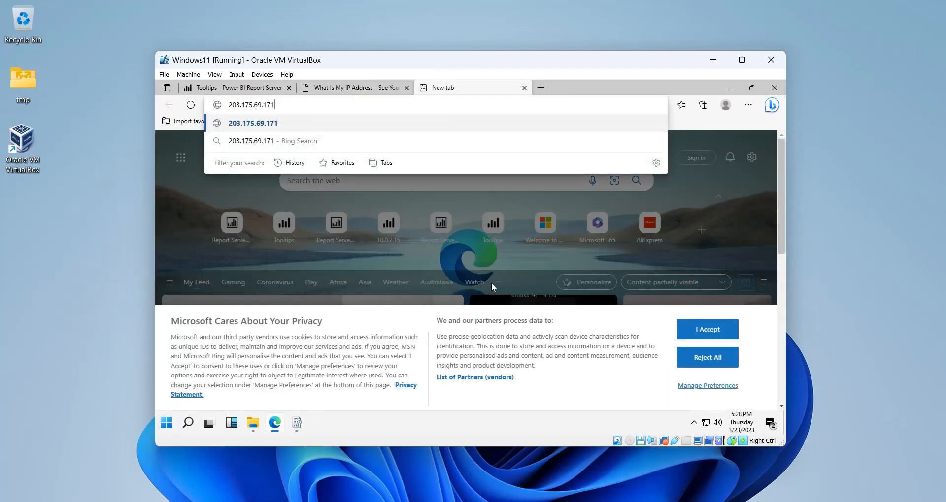
text(/)
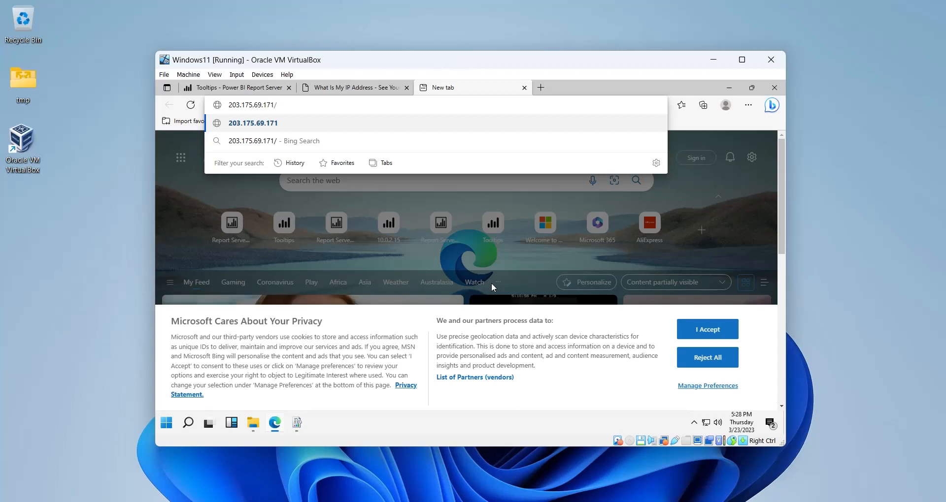
text(reports)
key(Return)
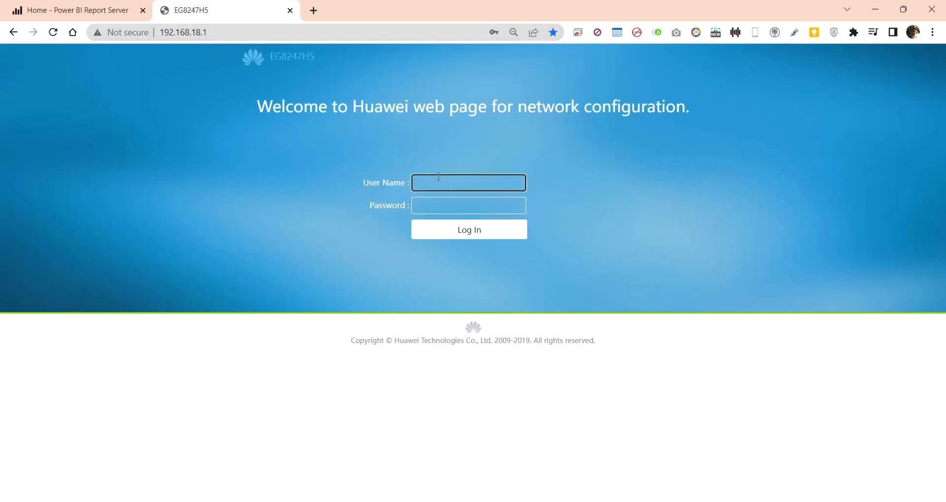
Step: Sign in to the Huawei router using the saved login credentials
click(468, 205)
click(494, 240)
click(468, 232)
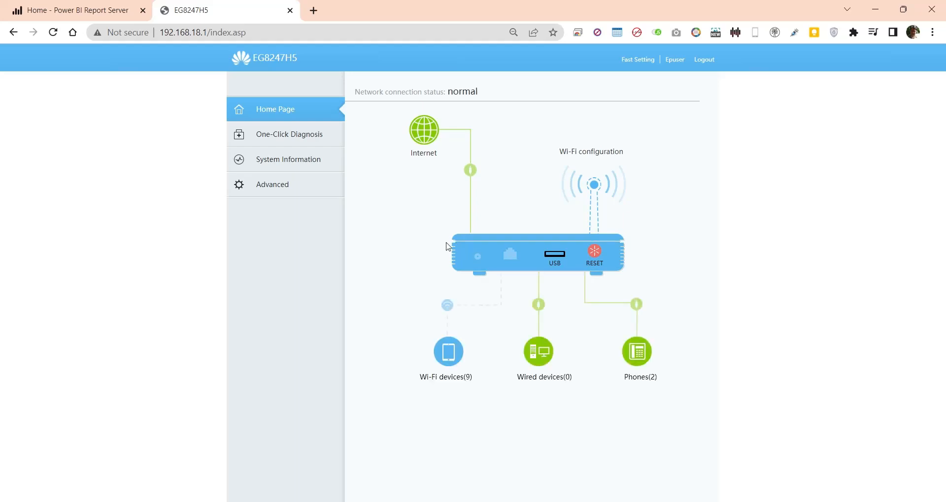
Step: Go to Advanced > Forward Rules > IPv4 Port Mapping and start a new mapping
click(277, 191)
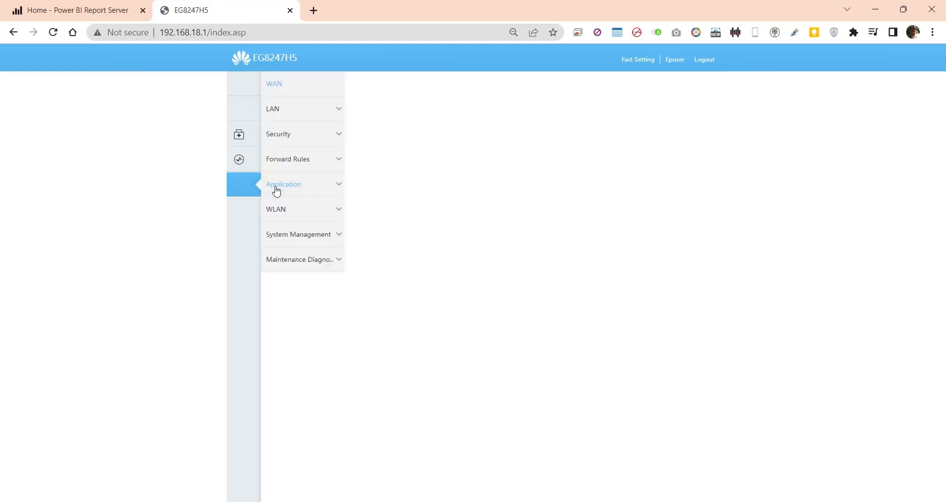
click(322, 164)
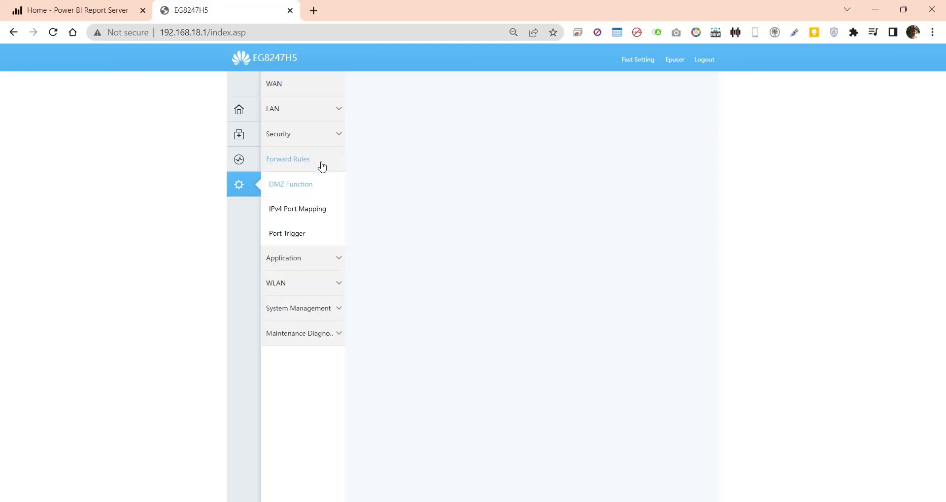
click(302, 210)
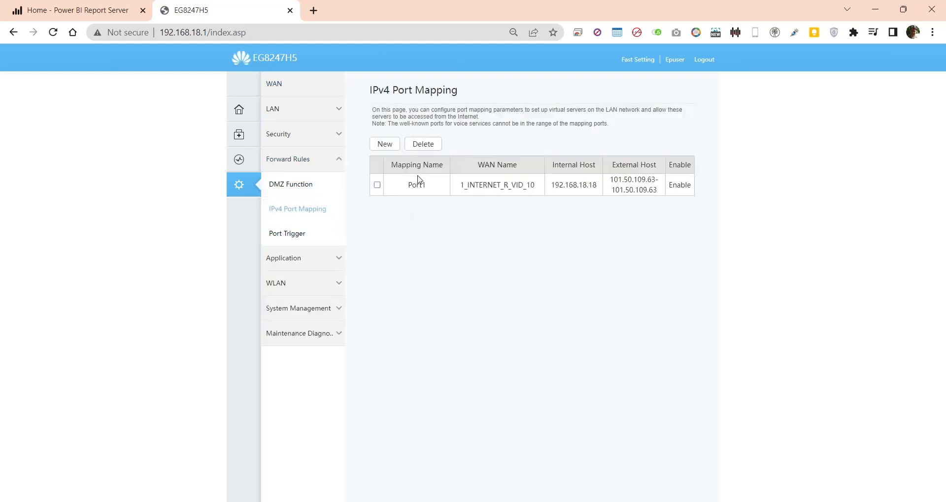
click(395, 147)
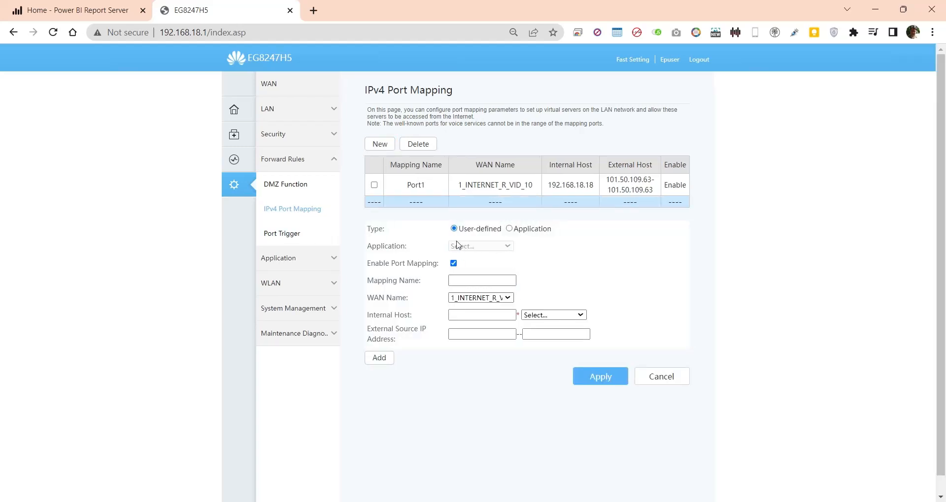
Step: Name the mapping 80 and choose Windows11 (192.168.18.40) as the internal host
click(465, 282)
text(80)
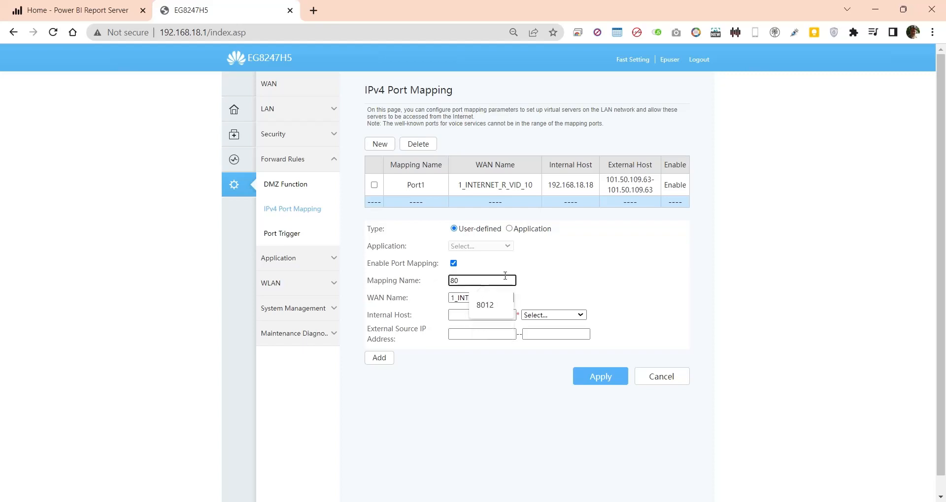
click(636, 273)
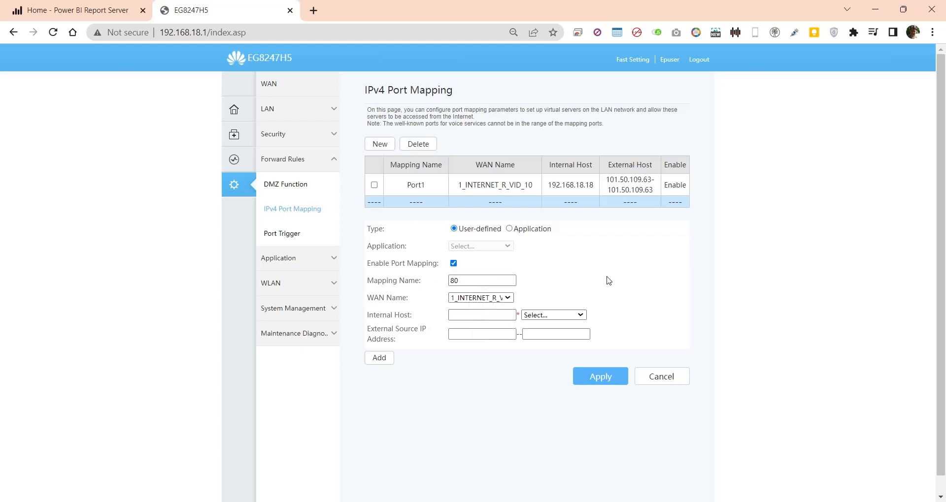
click(530, 316)
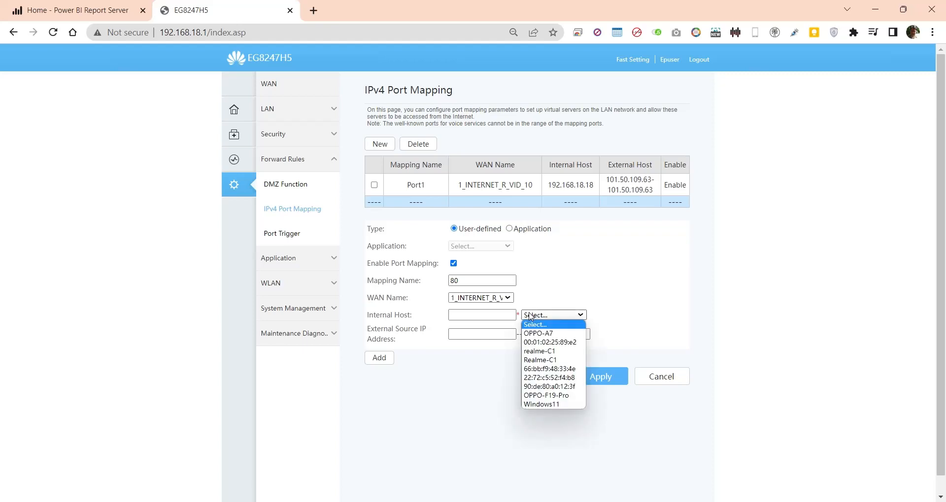
click(544, 405)
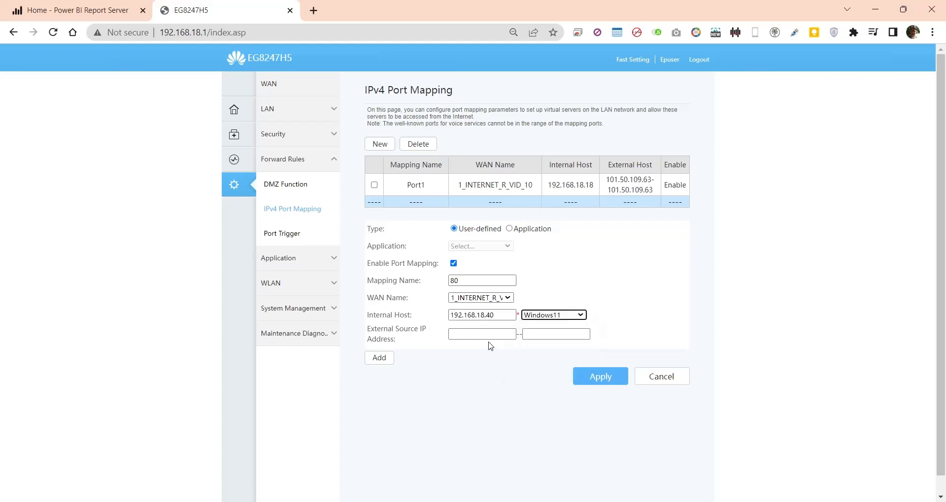
drag(495, 315, 446, 316)
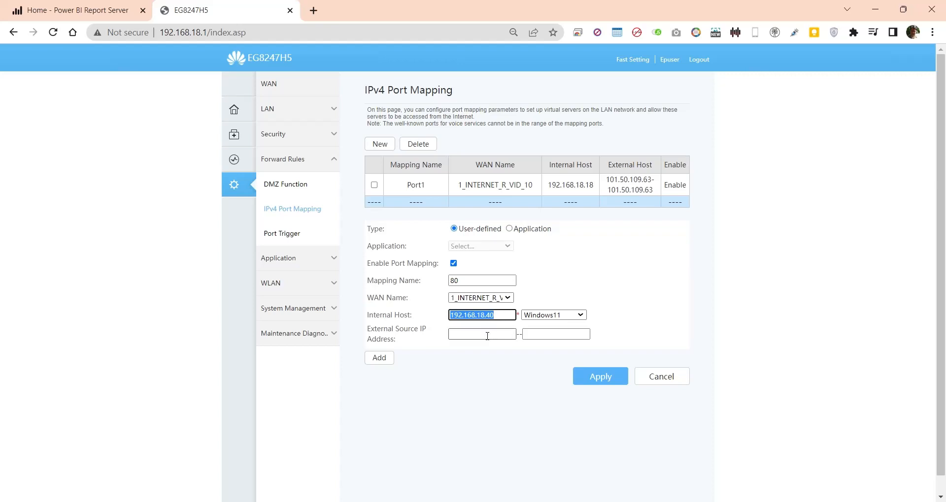
Step: Add a TCP/UDP rule with external and internal port ranges 80–80
click(378, 358)
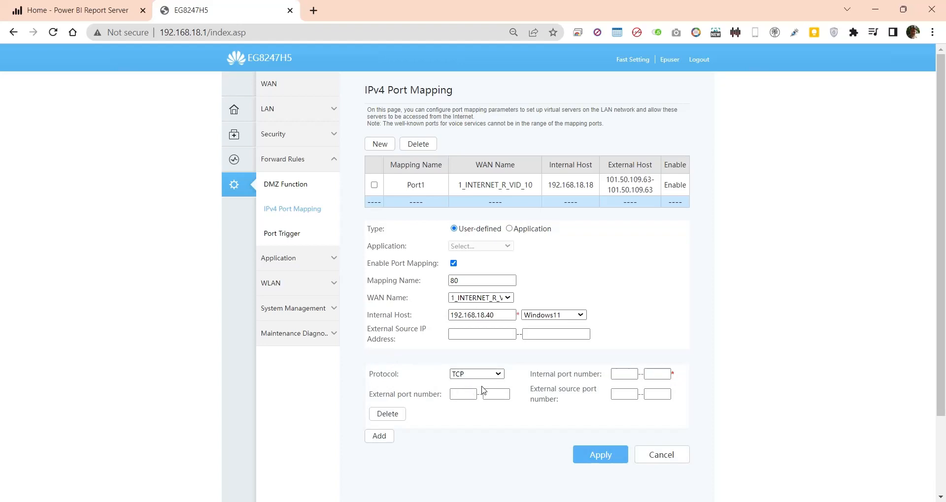
click(462, 395)
text(80)
key(Tab)
text(80)
key(Tab)
key(shift+Tab)
key(shift+Tab)
key(shift+Tab)
key(shift+Tab)
text(80)
key(Tab)
text(80)
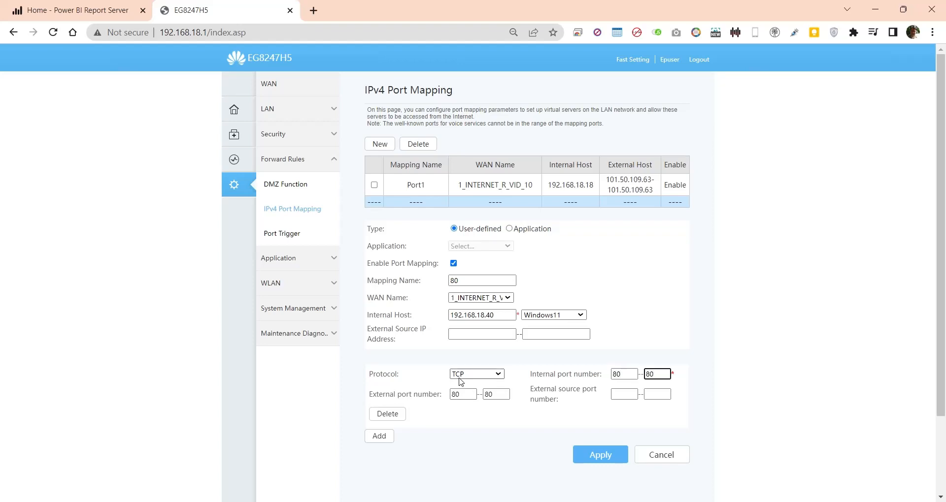
click(475, 379)
click(481, 406)
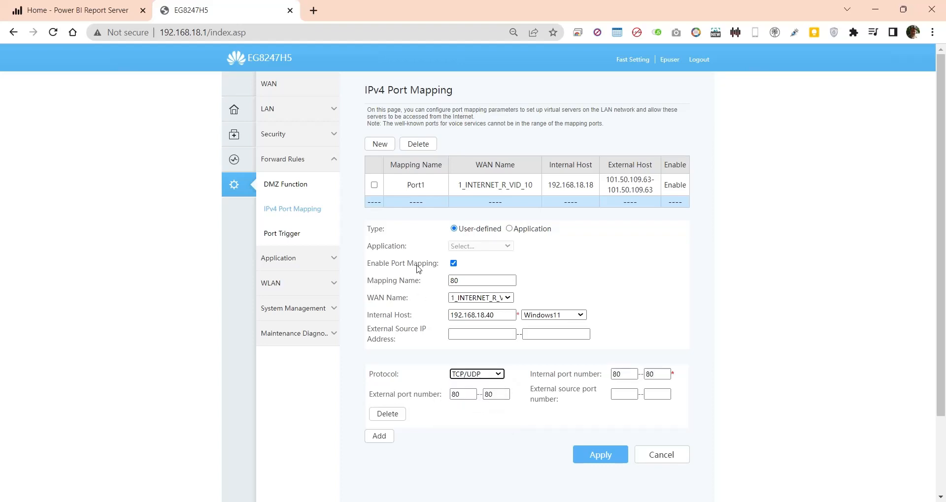
Step: Double-check the mapping name, host address and port values, then apply the mapping
click(454, 281)
double_click(482, 316)
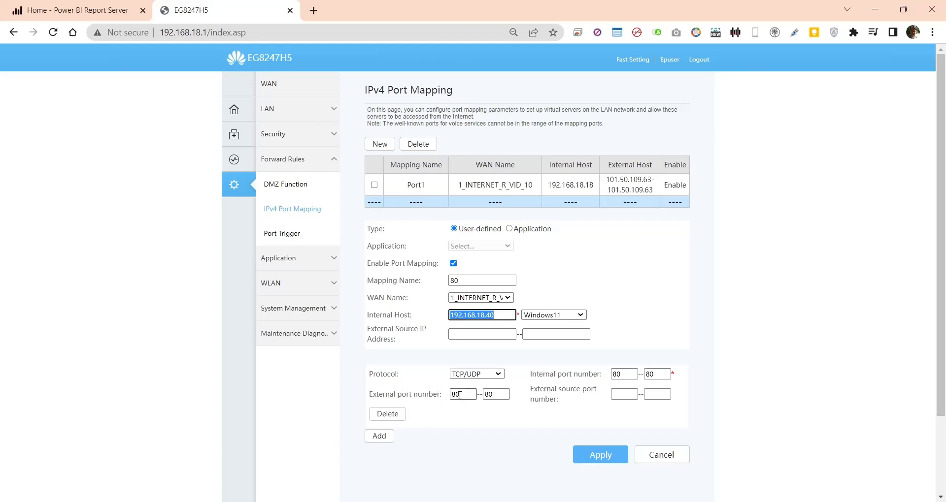
click(495, 394)
click(624, 375)
click(657, 374)
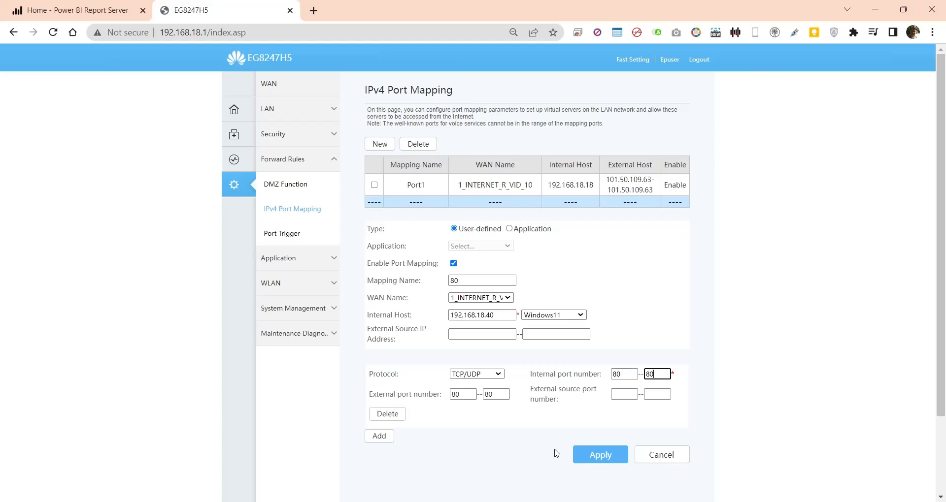
click(593, 457)
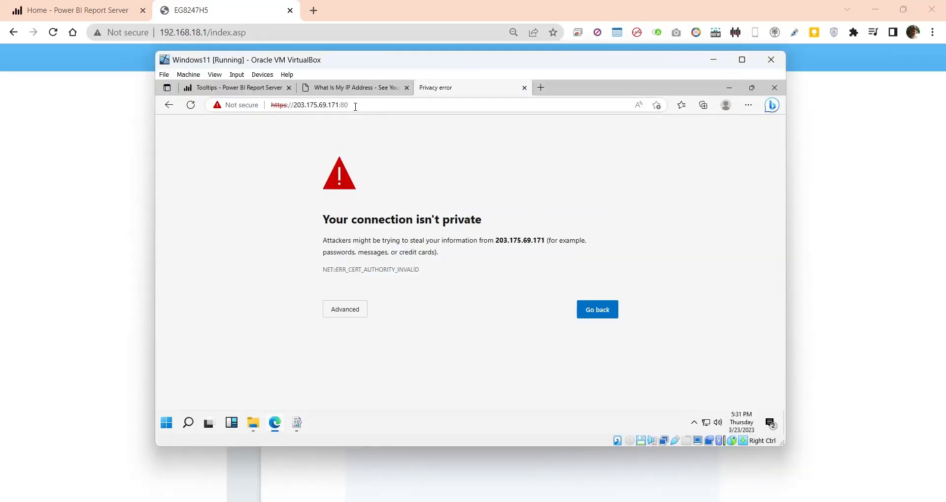
click(355, 107)
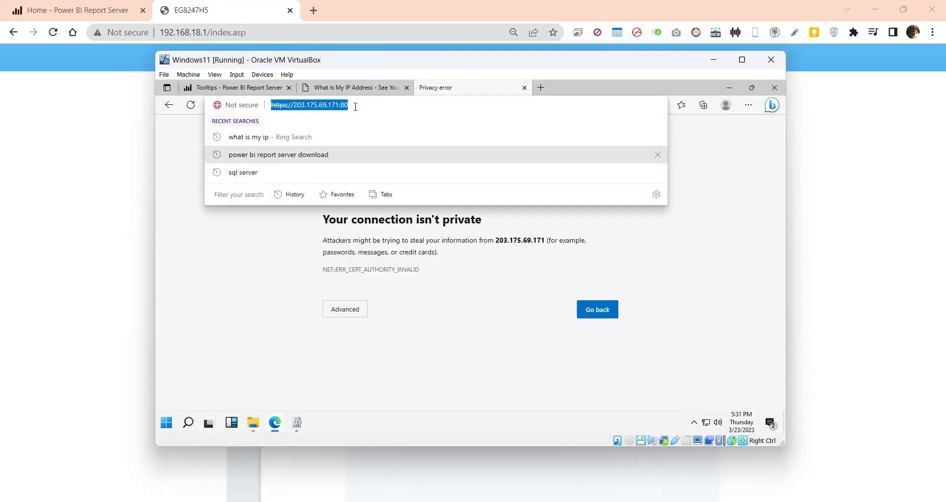
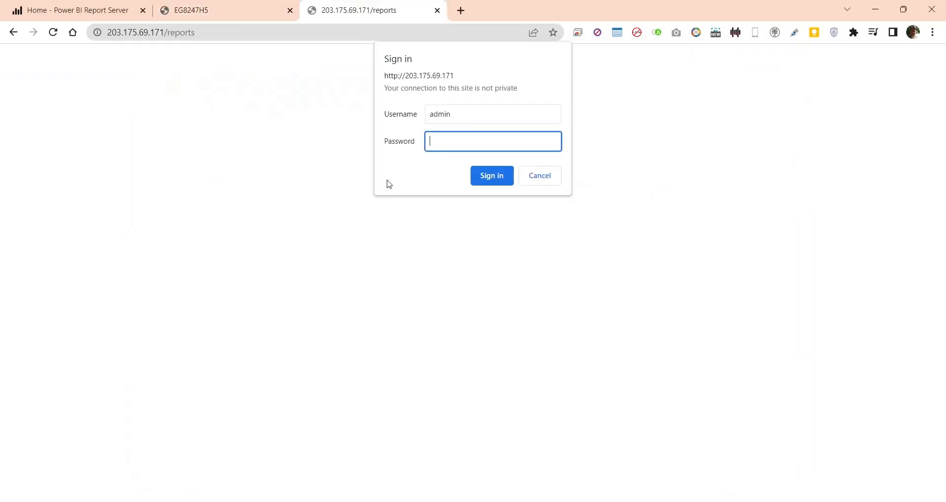
Step: Sign in to the report server with the account password and decline saving it
text(••••)
key(Return)
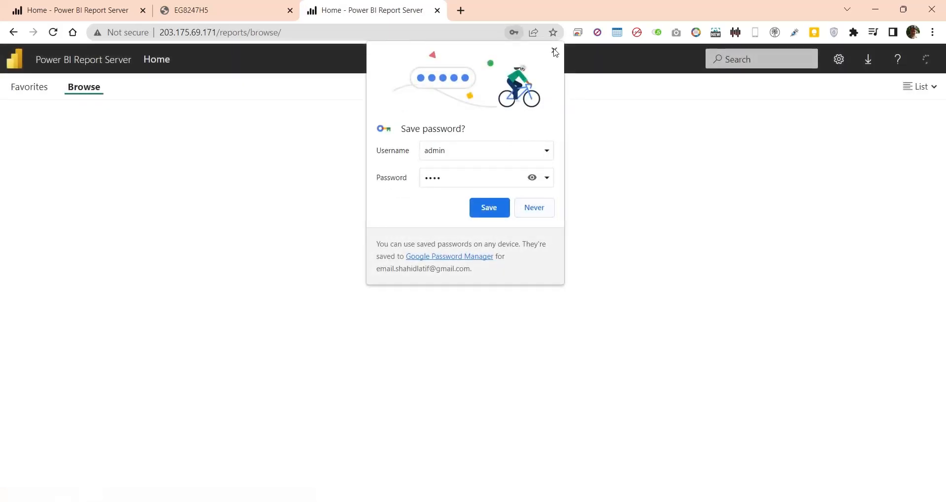
click(538, 213)
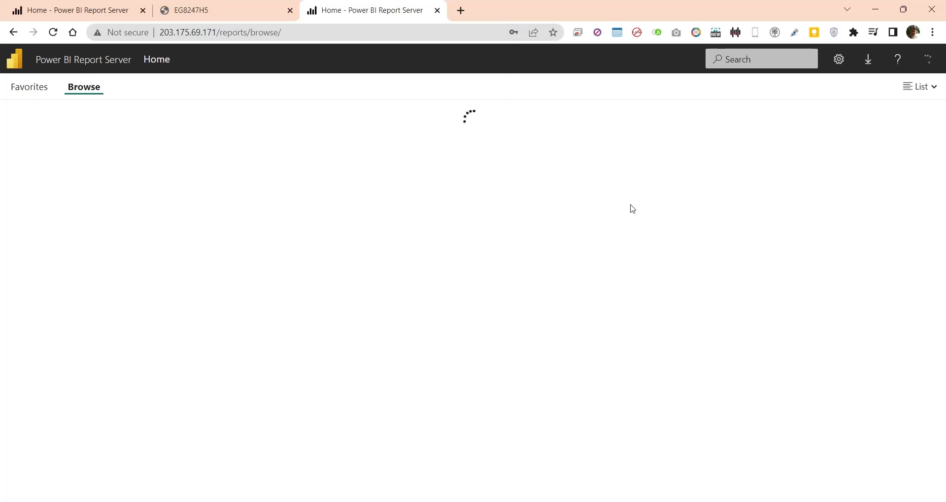
Step: Dismiss the report-sharing announcement and open the Tooltips report from Home
click(285, 32)
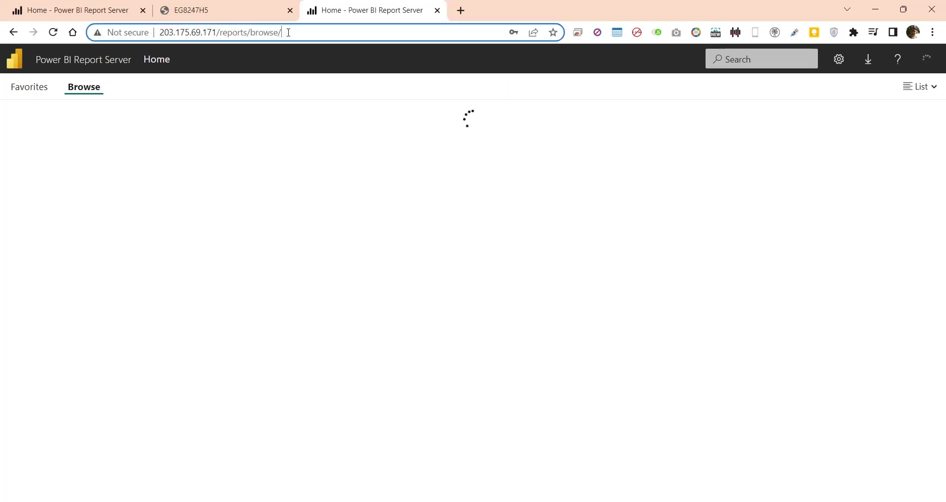
click(203, 216)
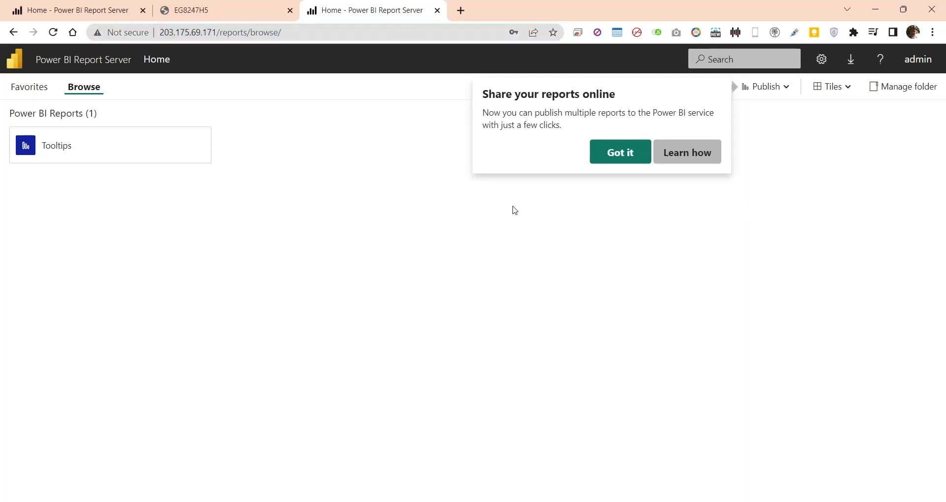
click(619, 153)
click(70, 162)
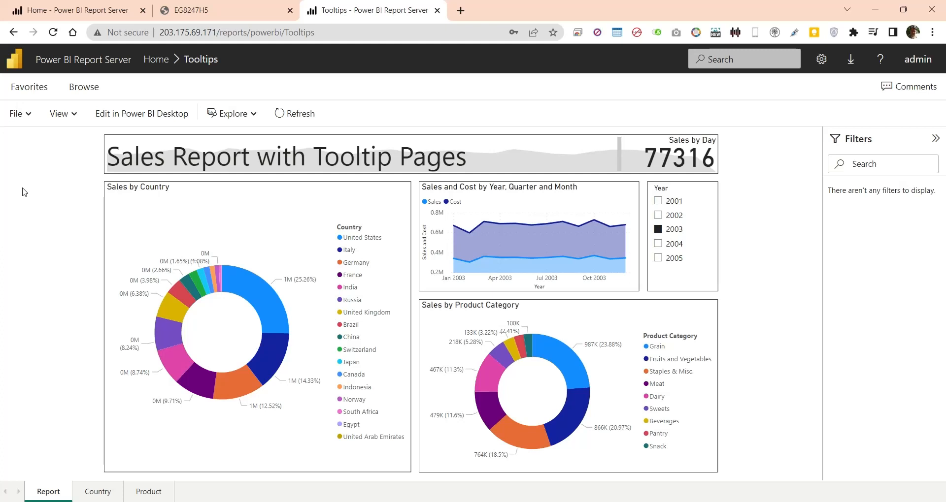
Step: Cross-filter by donut slices Italy, Germany, France, India, Russia, United Kingdom, ending on United States
click(264, 302)
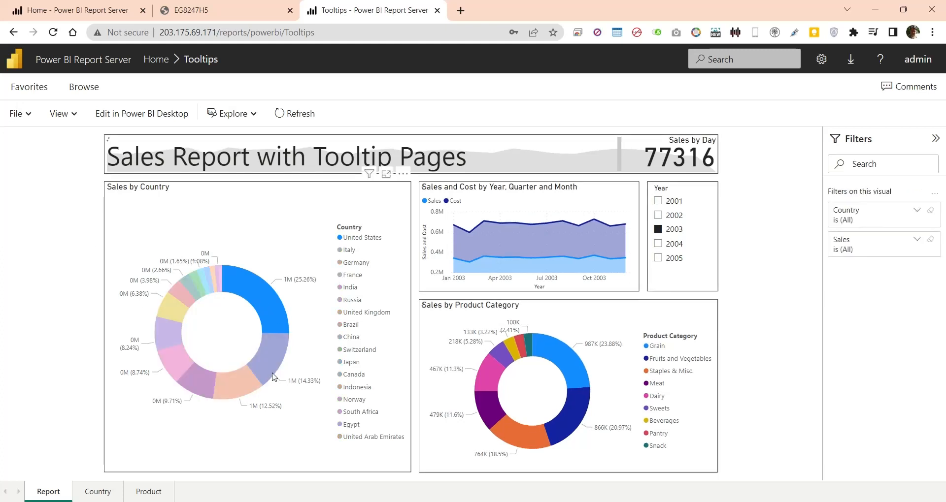
click(272, 378)
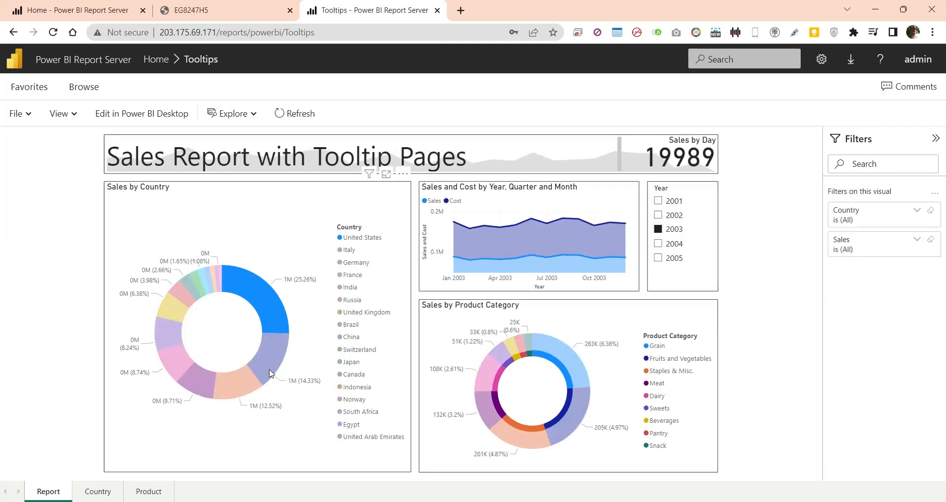
click(228, 388)
click(190, 380)
click(172, 362)
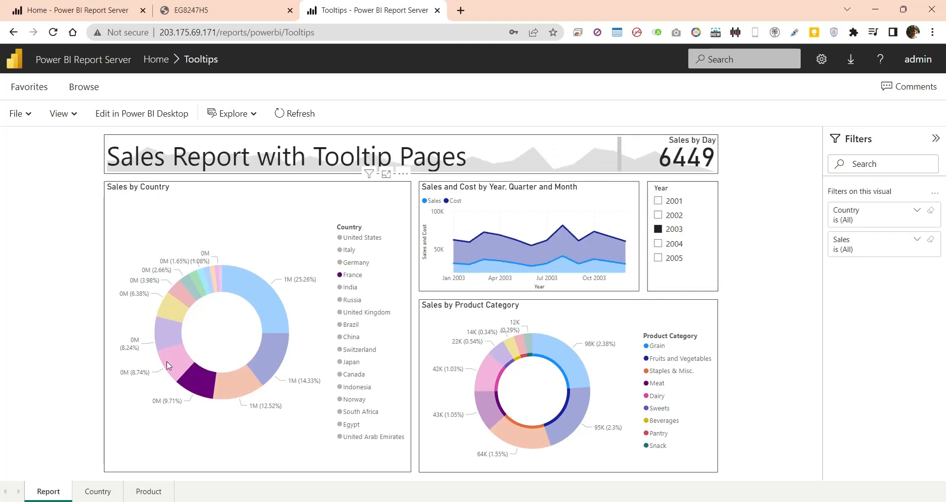
click(166, 335)
click(172, 313)
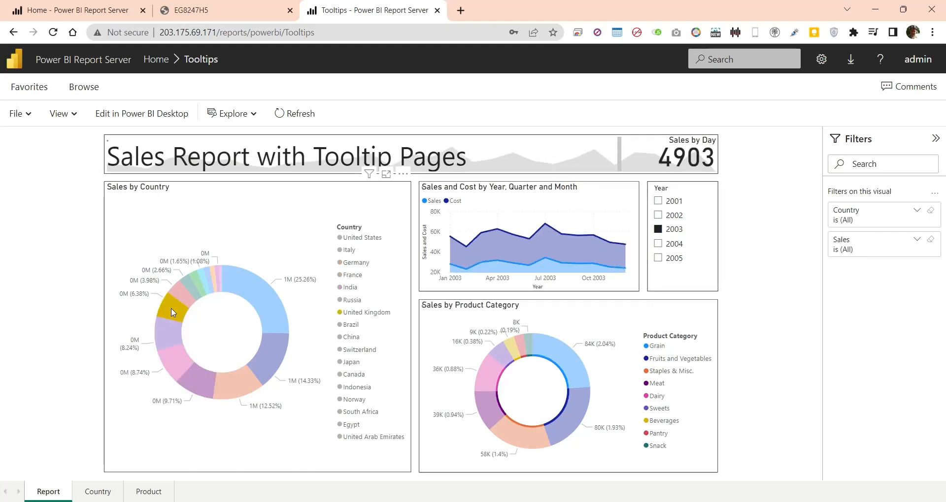
click(197, 298)
click(238, 292)
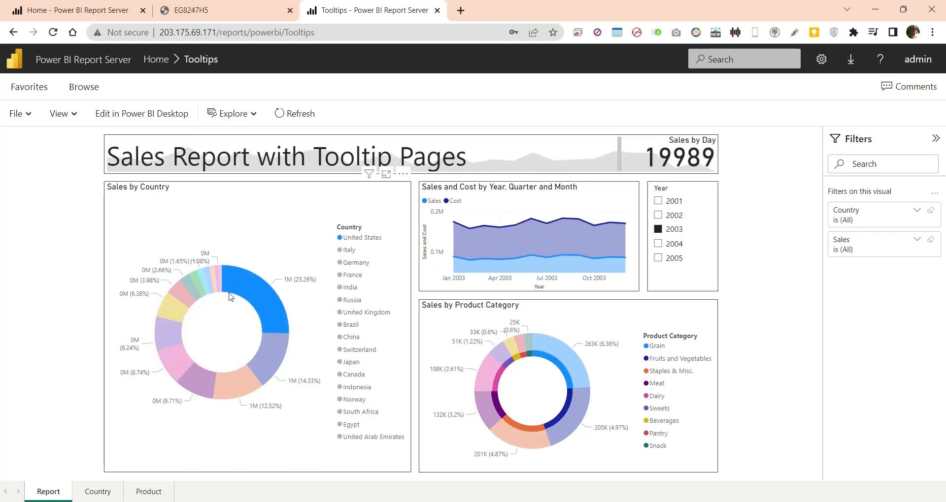
mouse_move(267, 298)
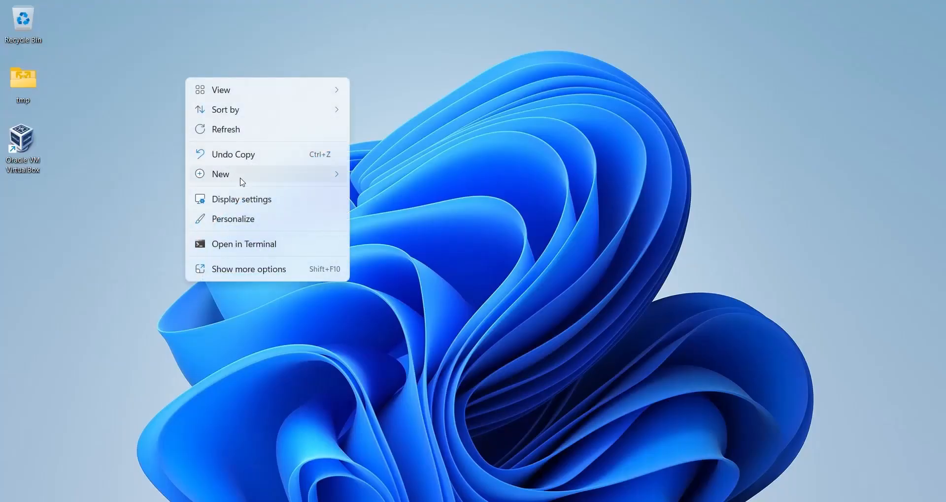
Step: Create a new desktop text document and rename it embedded.html, accepting the extension change
mouse_move(259, 181)
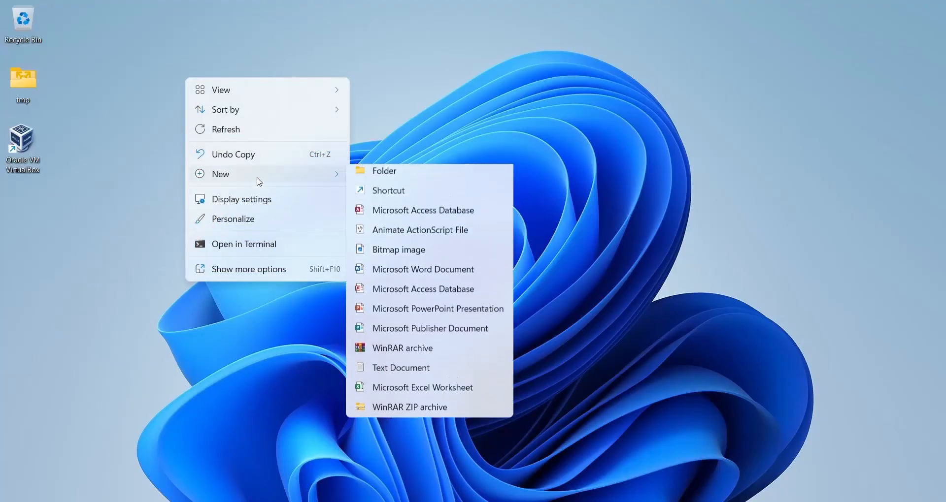
click(401, 374)
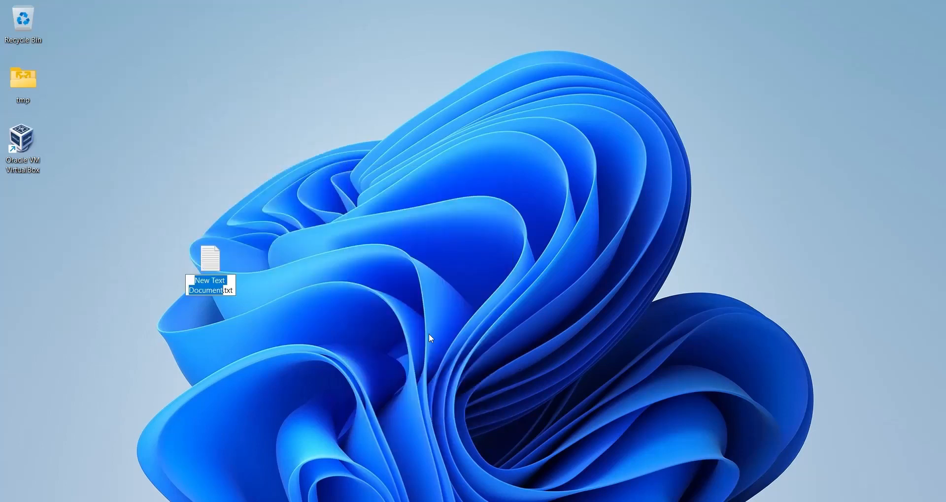
text(embedded)
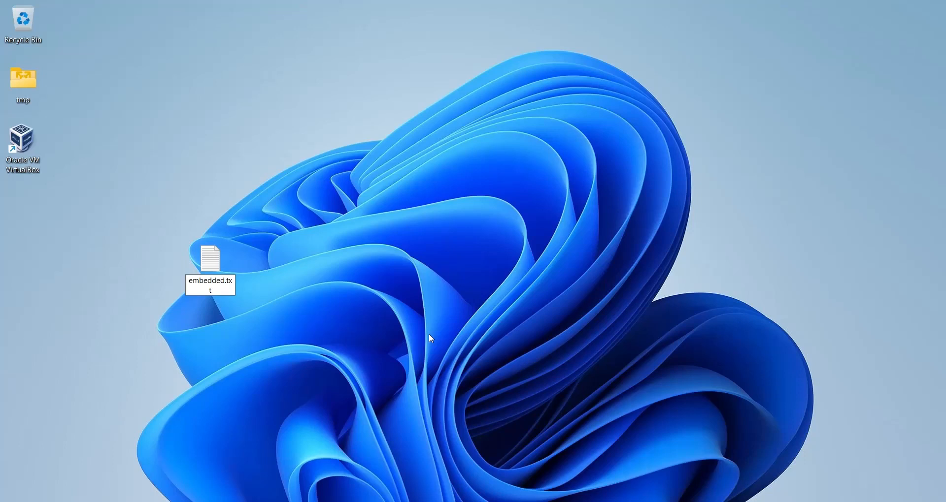
key(shift+Right)
key(shift+Right)
key(shift+Right)
text(html)
key(Return)
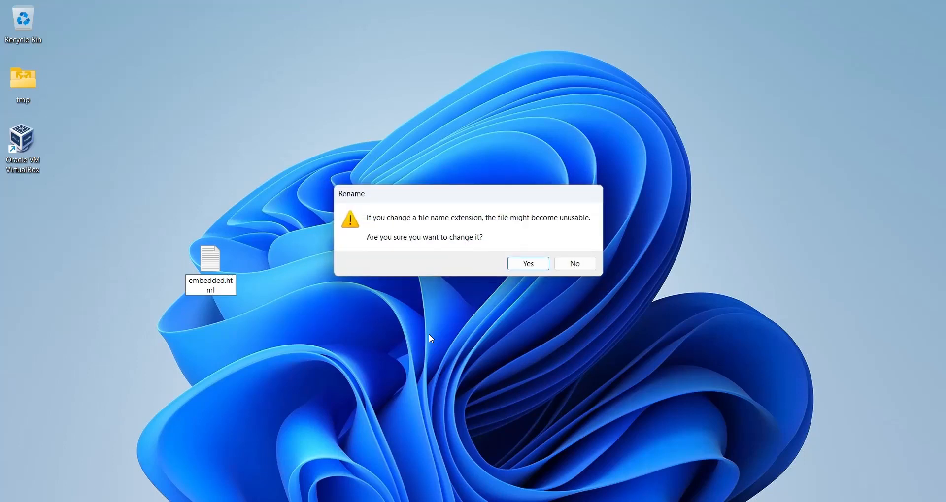
key(Return)
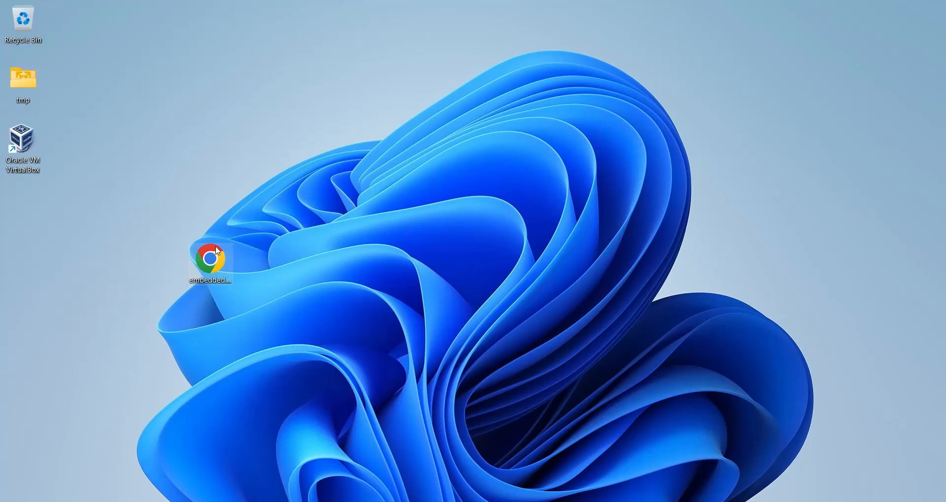
right_click(213, 261)
mouse_move(280, 321)
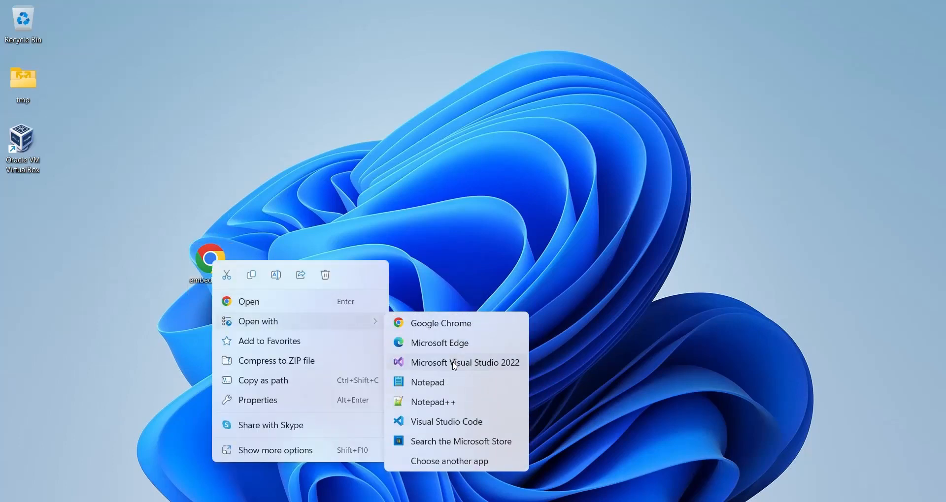
Step: Open embedded.html in VS Code, paste an HTML skeleton, and retitle the heading 'Embedded Report'
click(443, 422)
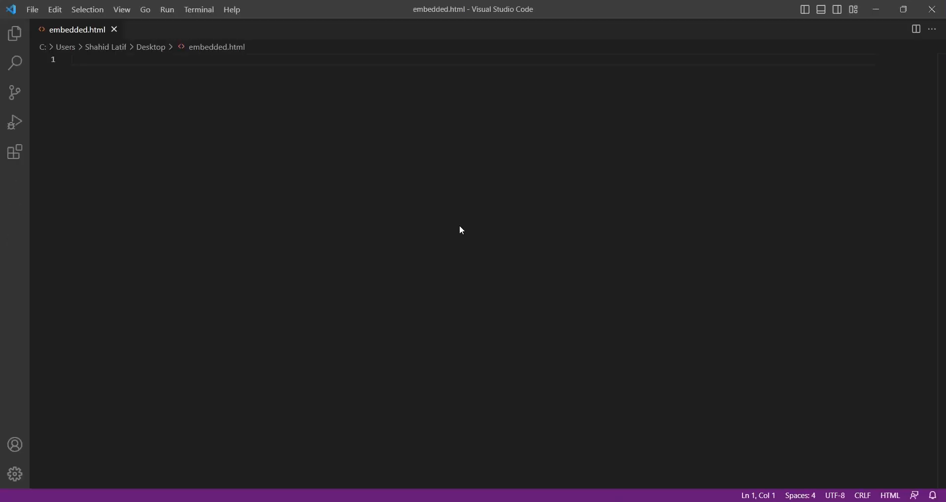
text(<html> <body>  <h1>My First Heading</h1> <p>My first paragraph.</p>  </body> </html>)
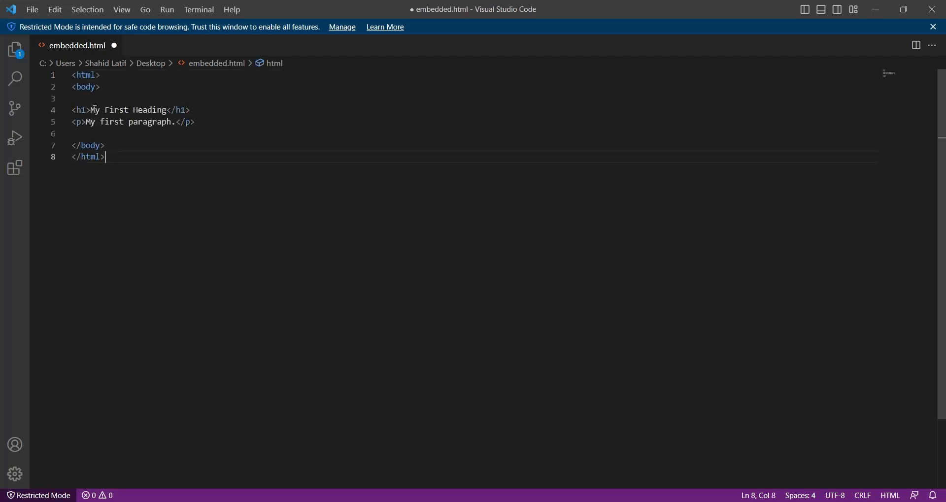
drag(90, 109, 168, 110)
click(129, 109)
click(90, 110)
text(E)
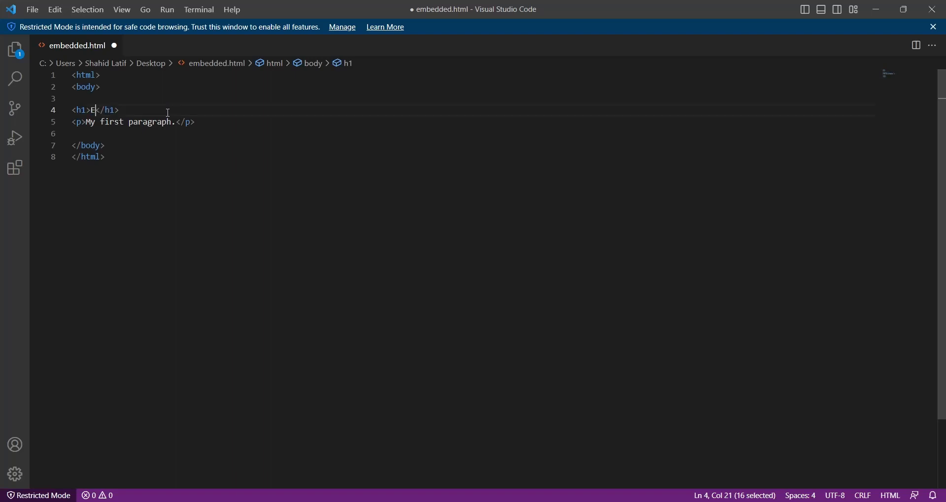
text(mbedd)
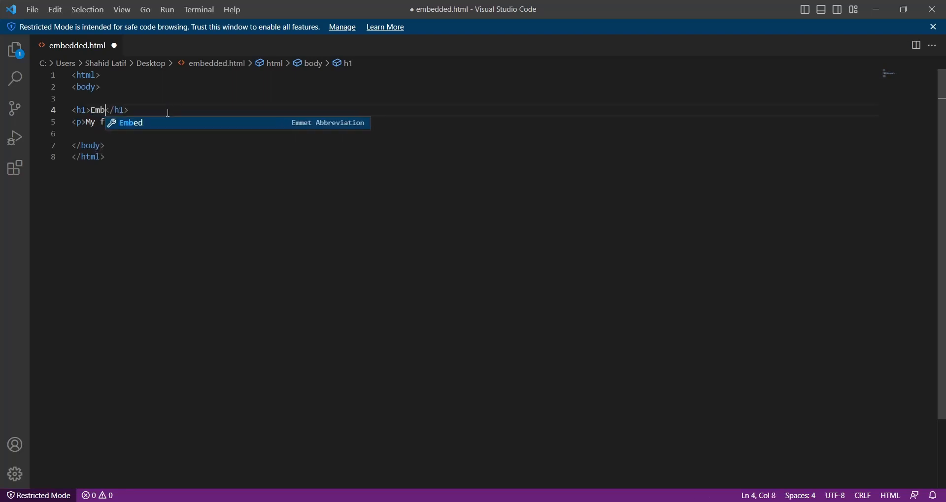
text(ed )
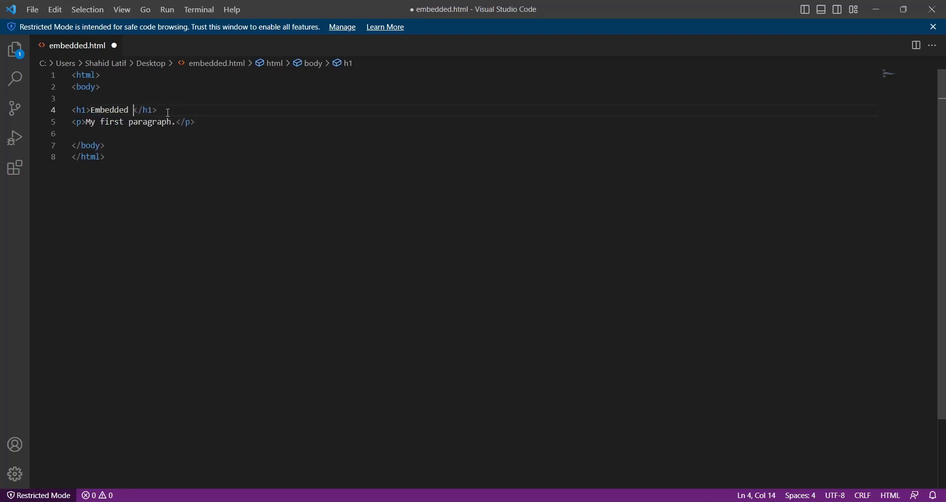
text(Report)
Step: Replace the sample paragraph with a sentence about embedding a power bi report in a webpage
drag(178, 121, 88, 127)
text(In the following example, we will s)
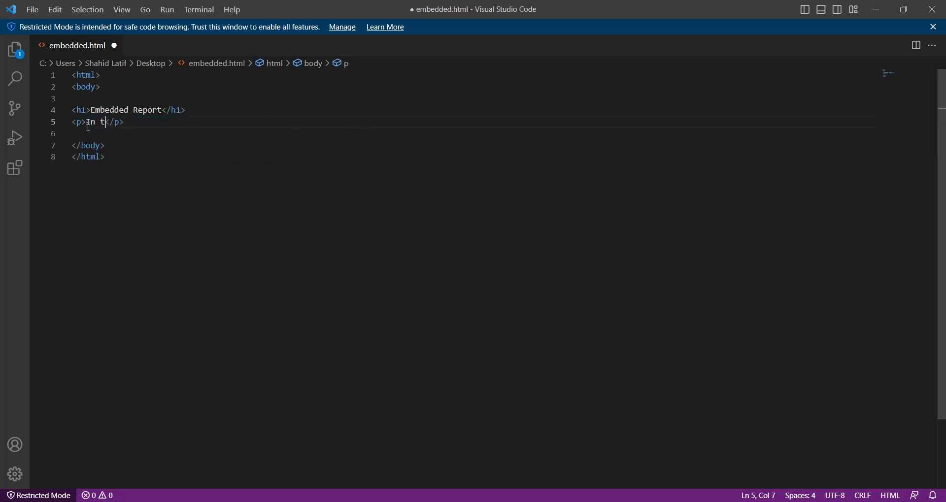
text(how you how to embed a powe)
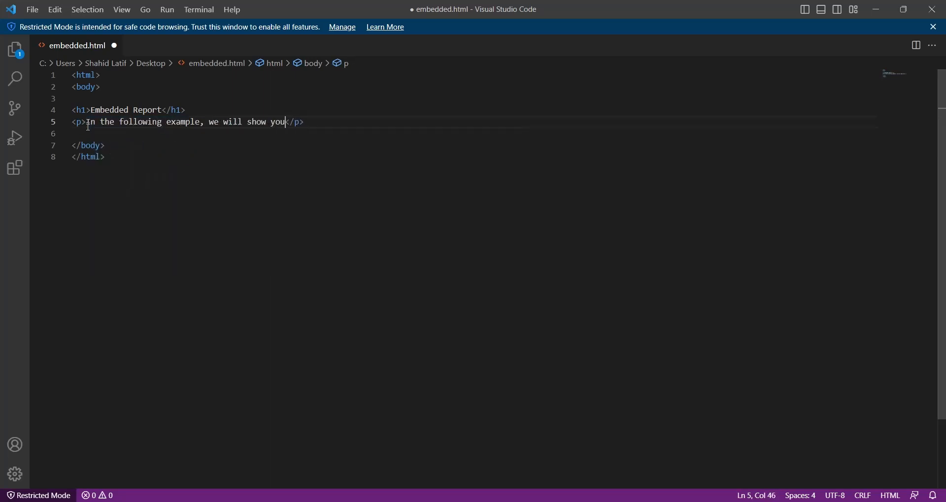
text(r bi report, placed on report server,)
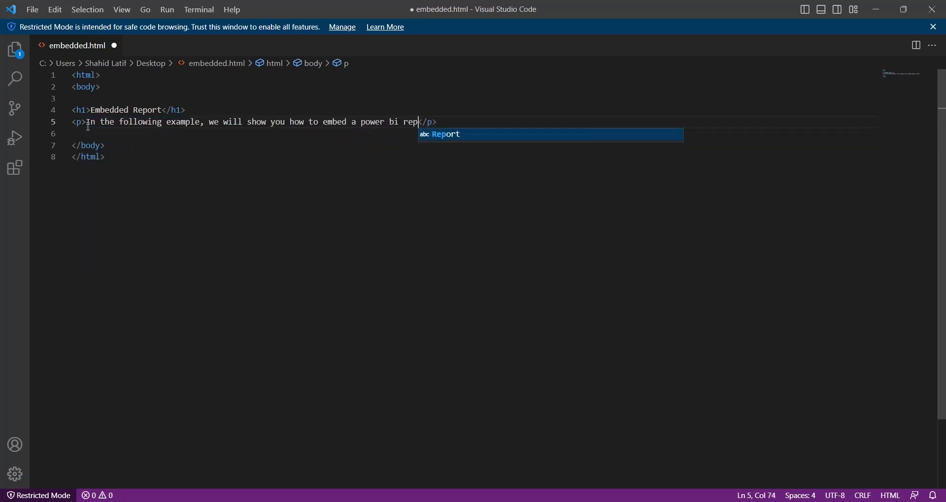
text( in a webpage.)
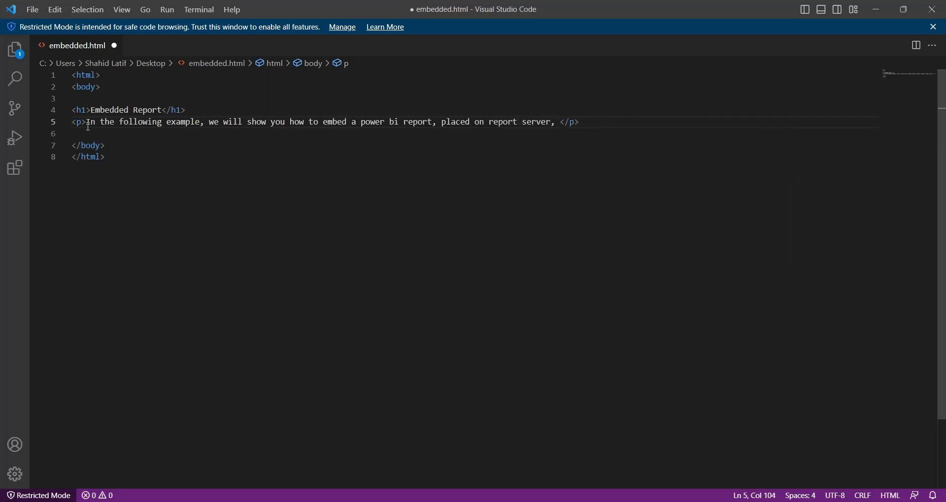
click(156, 136)
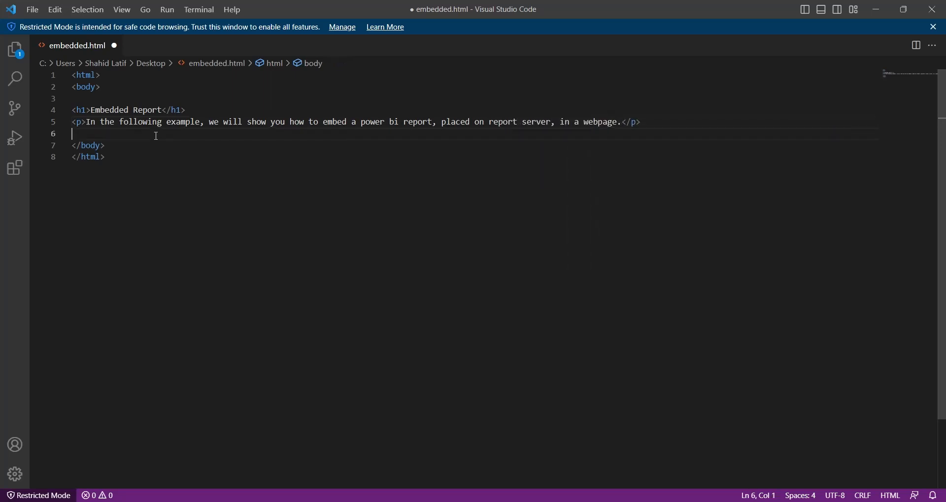
Step: Insert an iframe tag titled 'power bi embedded report', with its url placeholder selected
text(iframe)
key(Return)
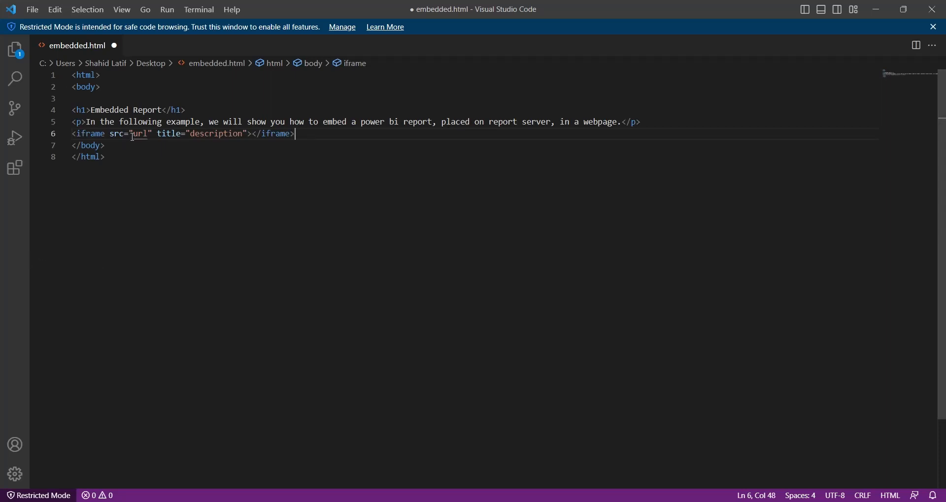
double_click(140, 134)
double_click(193, 135)
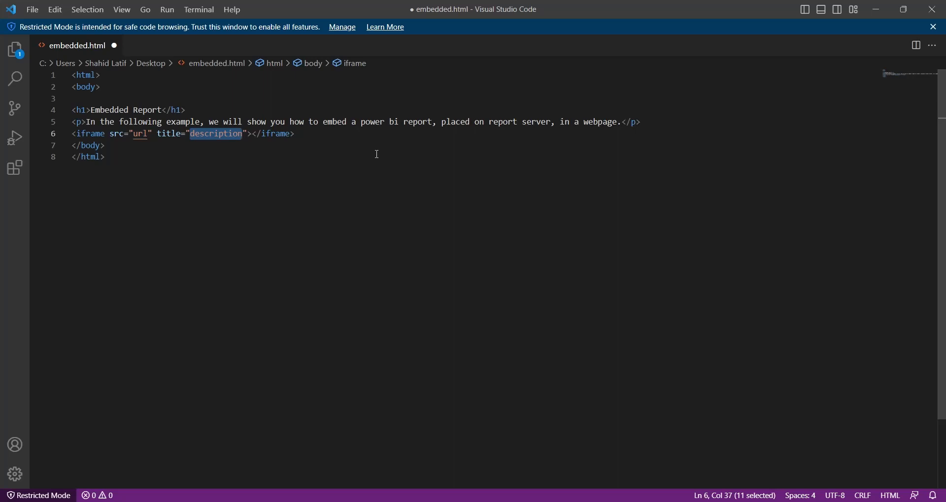
text(power b)
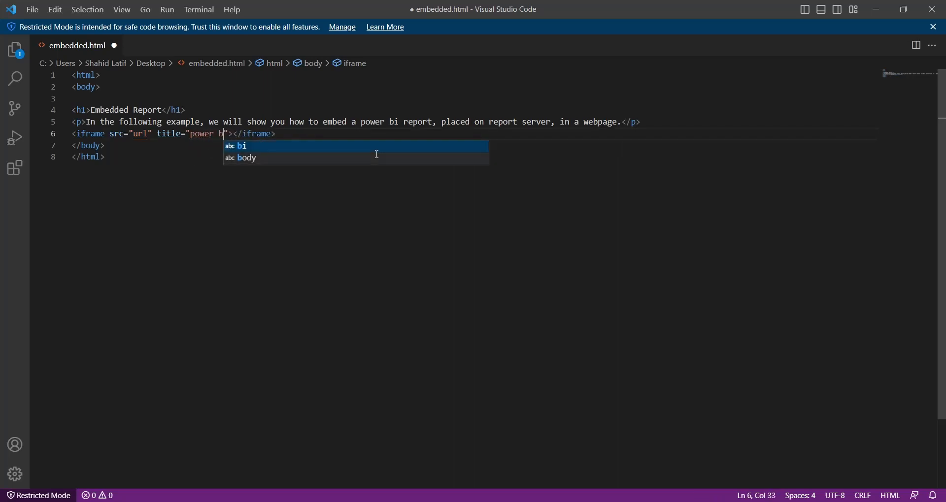
text(i report)
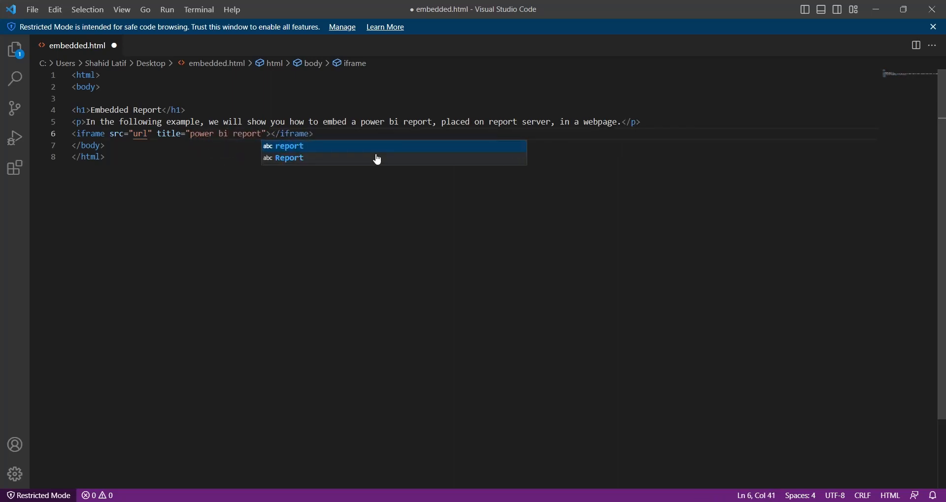
click(237, 135)
text(embedded)
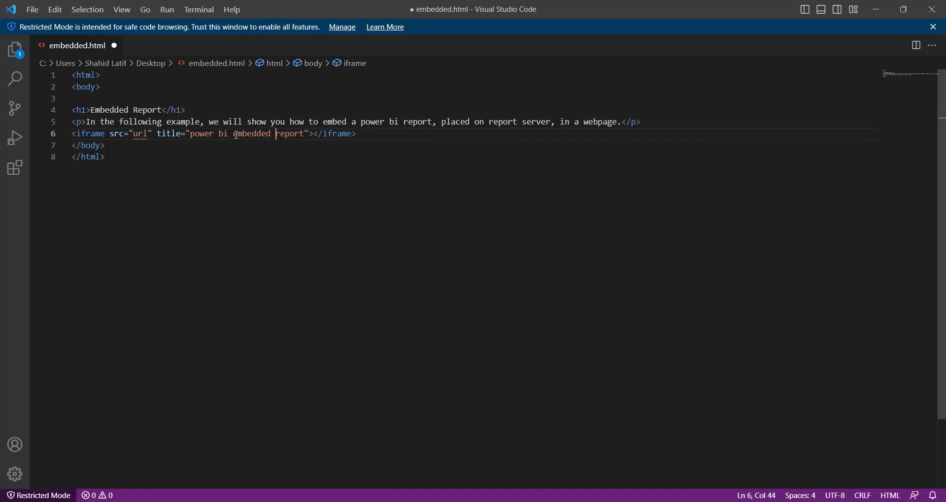
double_click(140, 134)
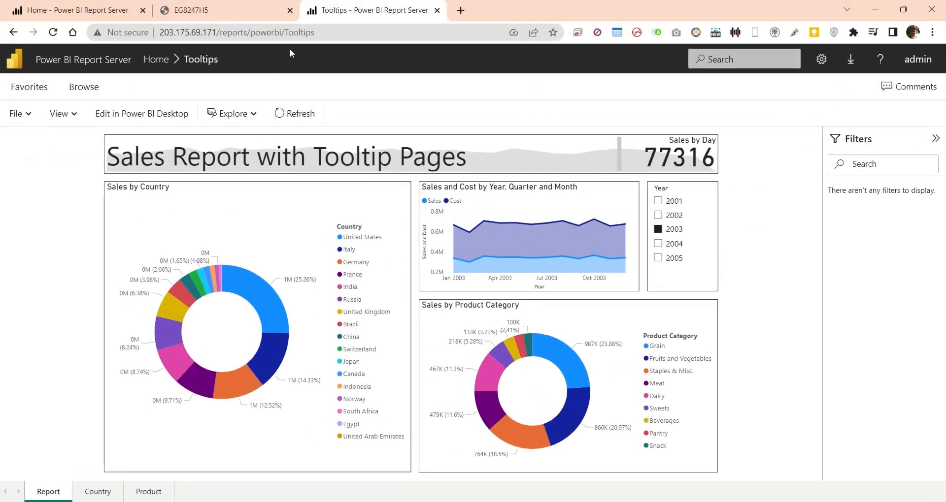
Step: Copy the Tooltips report's full URL from Chrome's address bar
double_click(327, 31)
drag(327, 32, 120, 43)
key(ctrl+c)
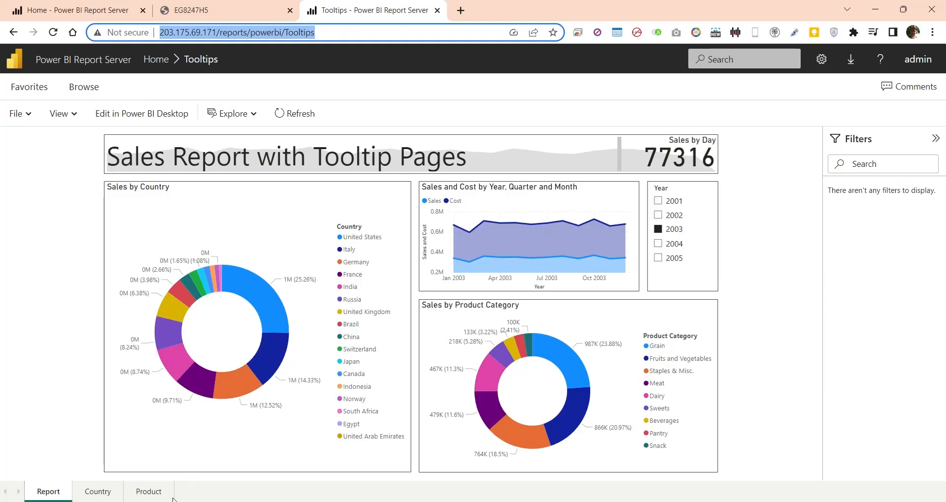
key(alt+Tab)
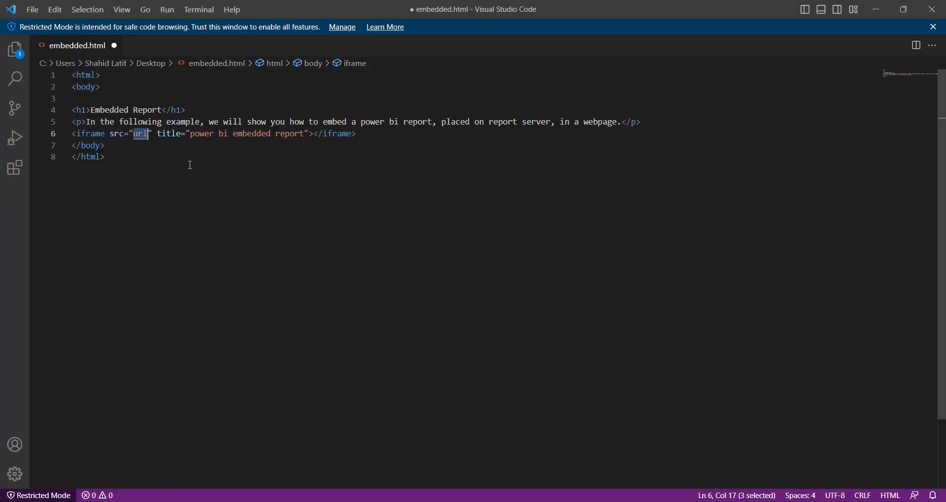
Step: Paste the report URL into the iframe src, append ?rs:embed=true, and save the file
key(ctrl+v)
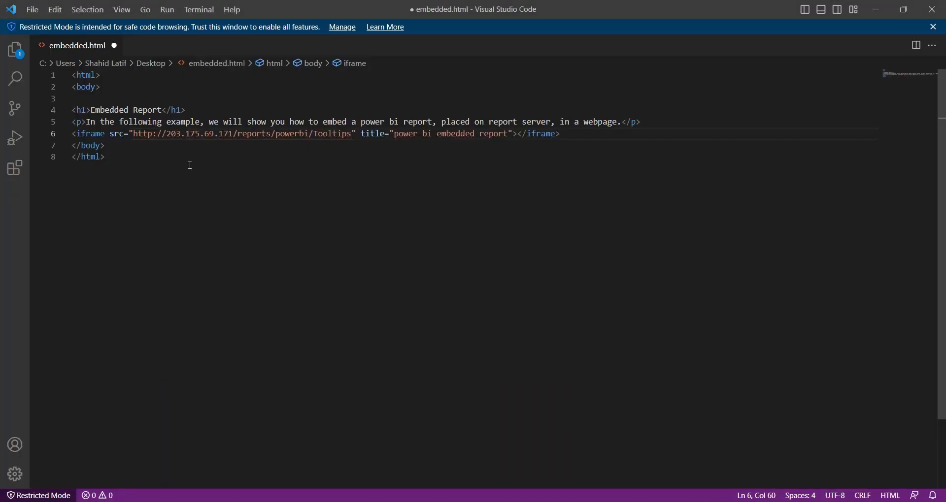
text(?)
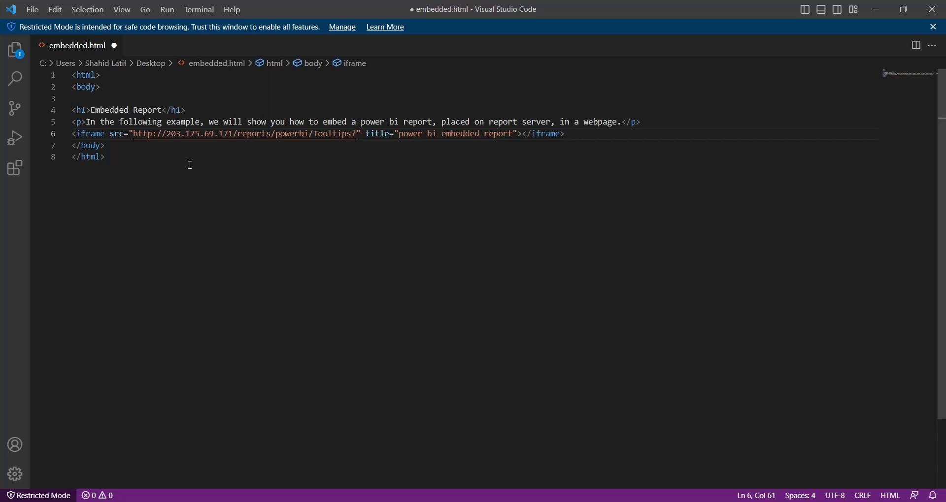
text(rs)
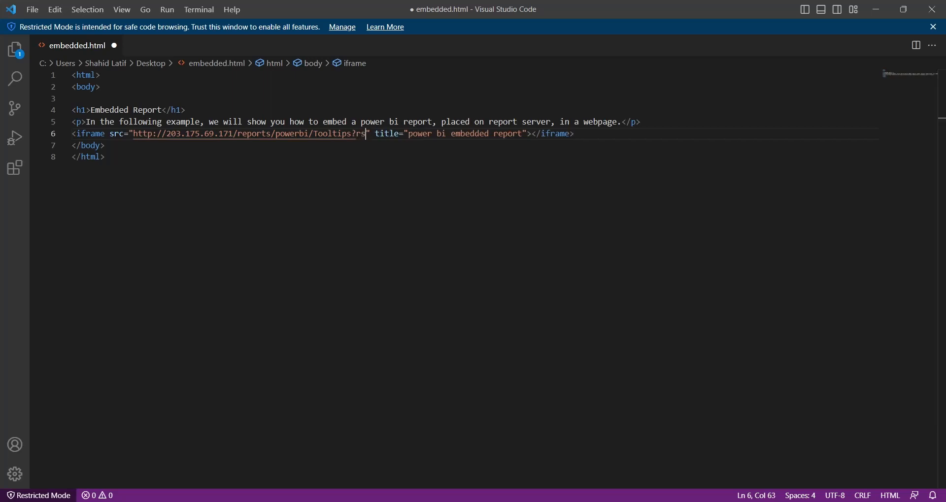
text(:)
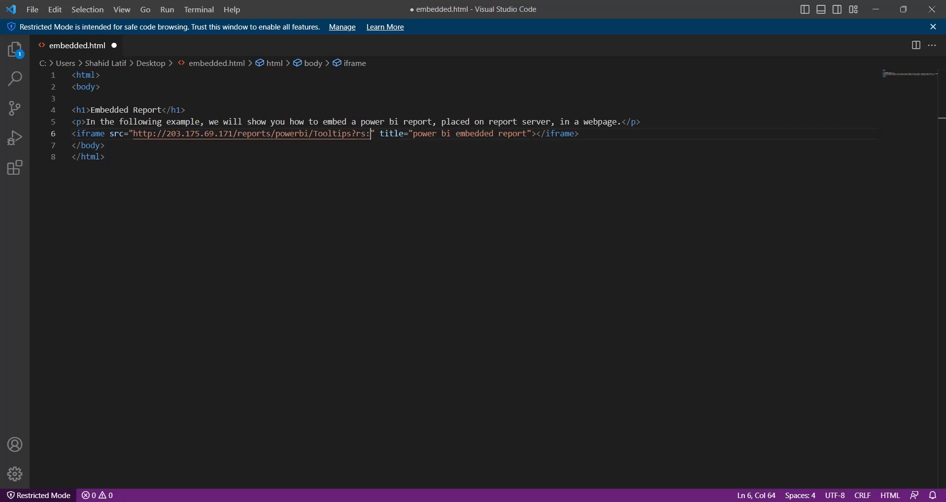
text(embed)
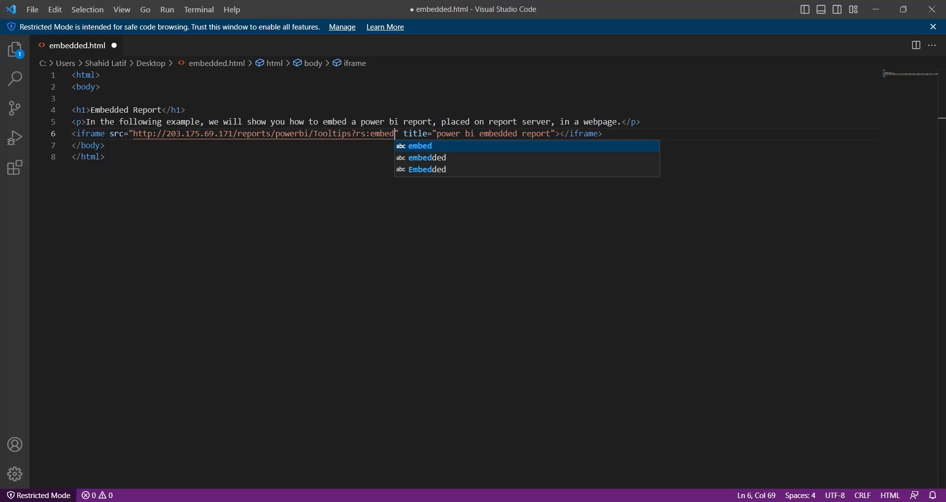
text(=true)
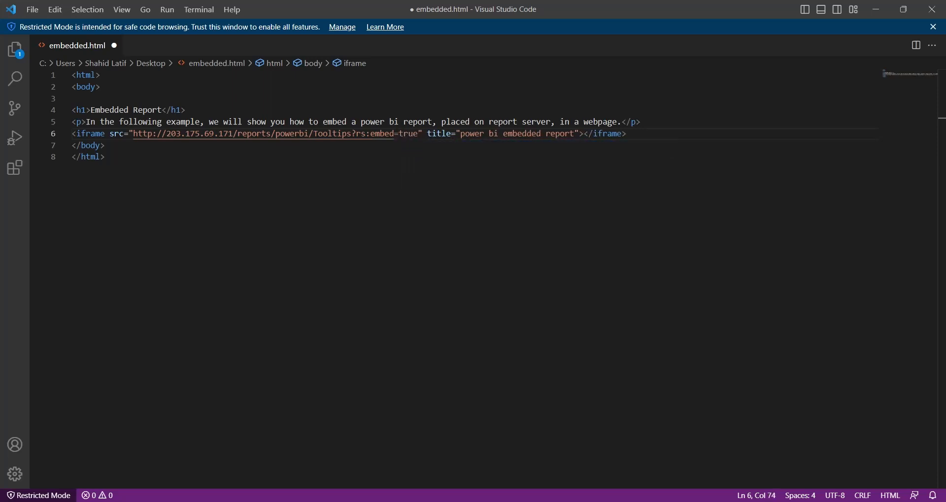
key(ctrl+s)
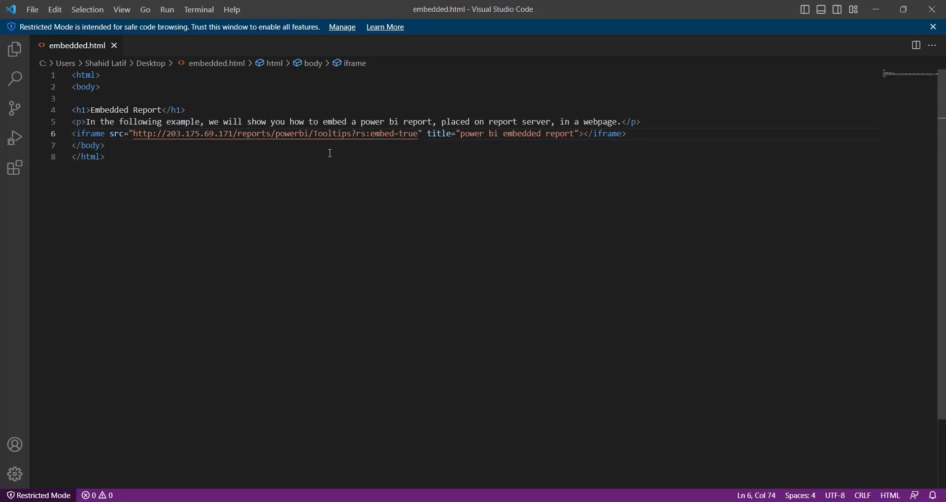
Step: Open embedded.html from the desktop in Chrome, collapse the report's Filters pane, and return to VS Code
key(super+d)
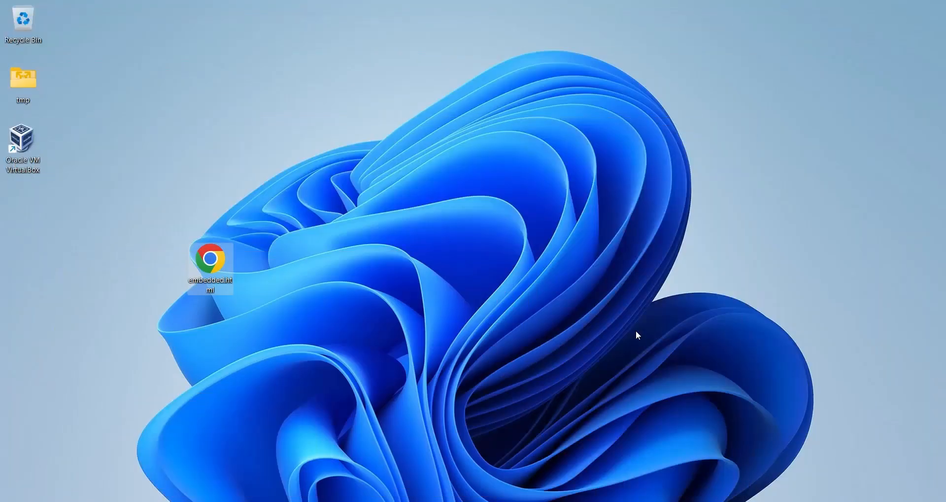
double_click(221, 269)
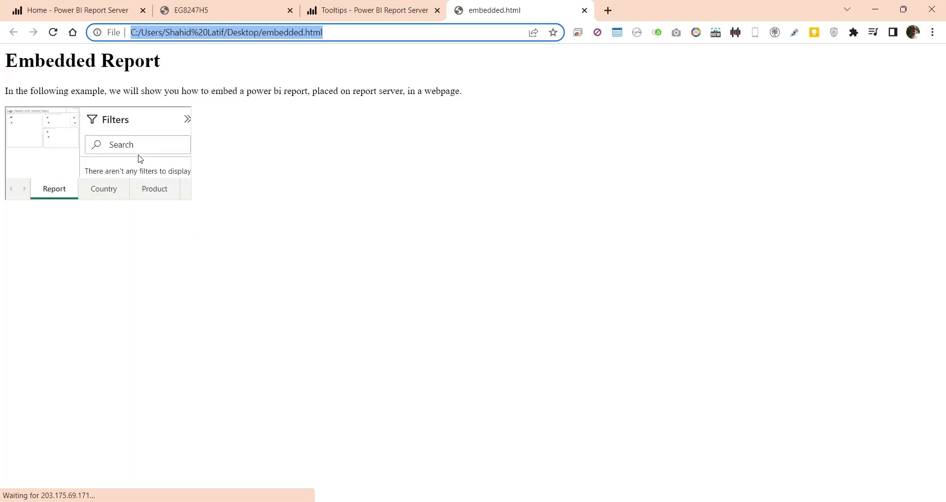
click(187, 120)
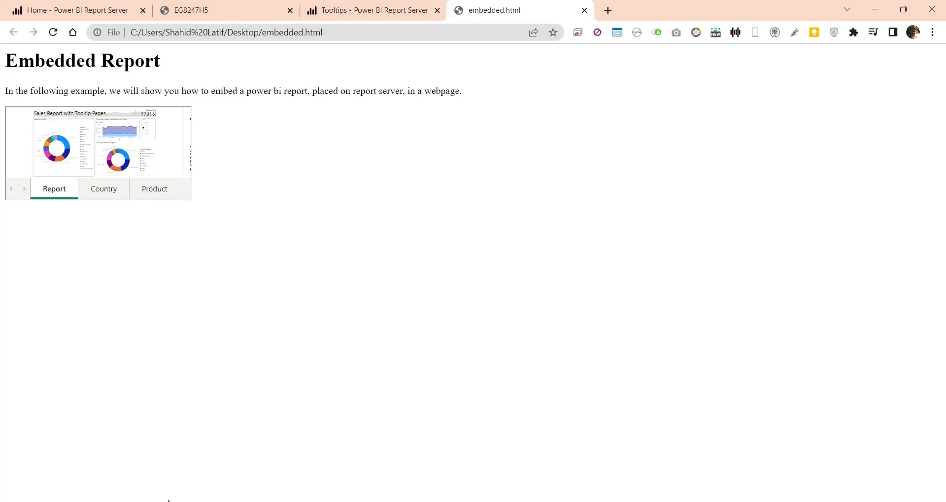
key(alt+Tab)
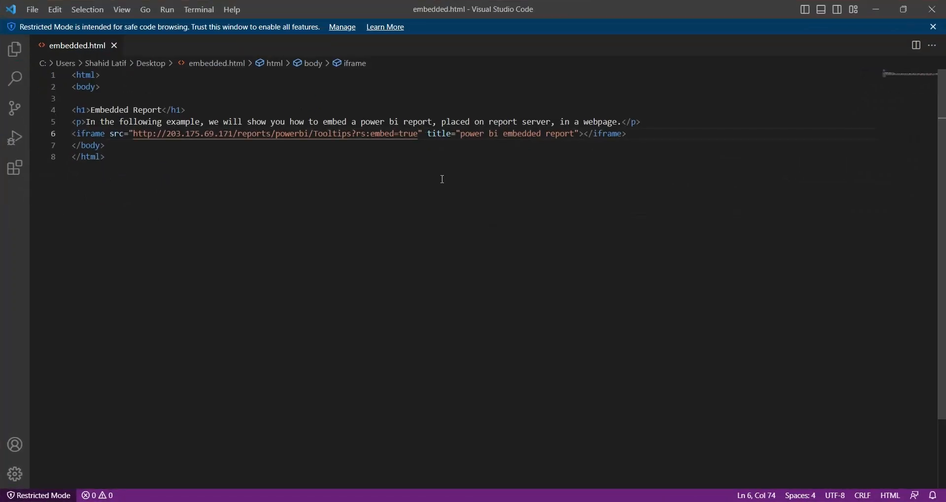
Step: Give the iframe style="width:100%;height:1000px;" and save embedded.html
click(582, 134)
text(st)
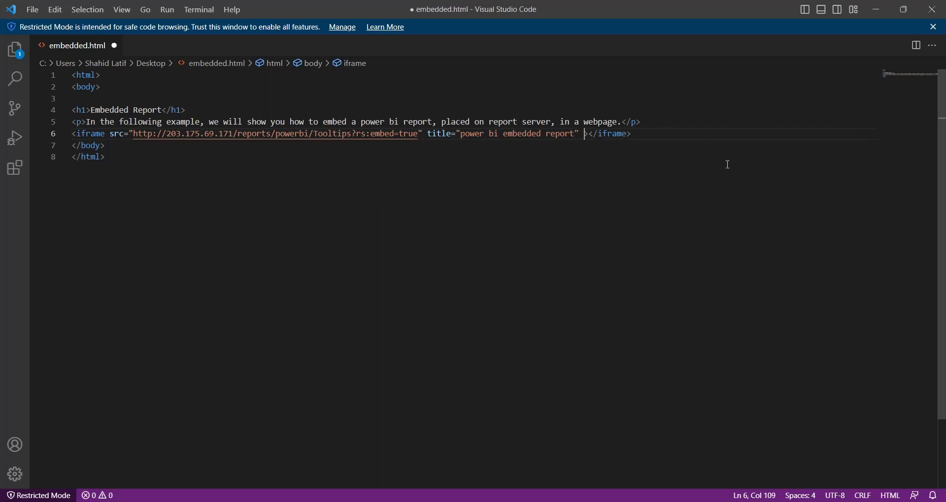
text(yle)
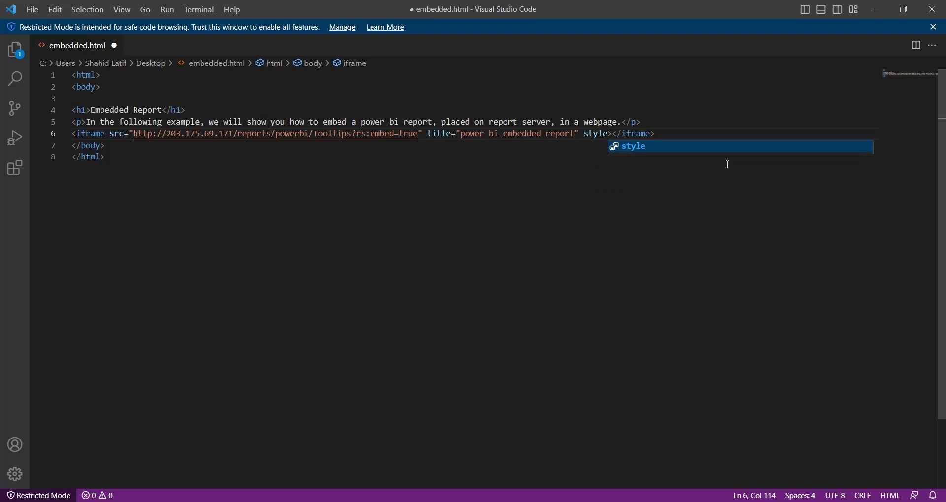
key(Return)
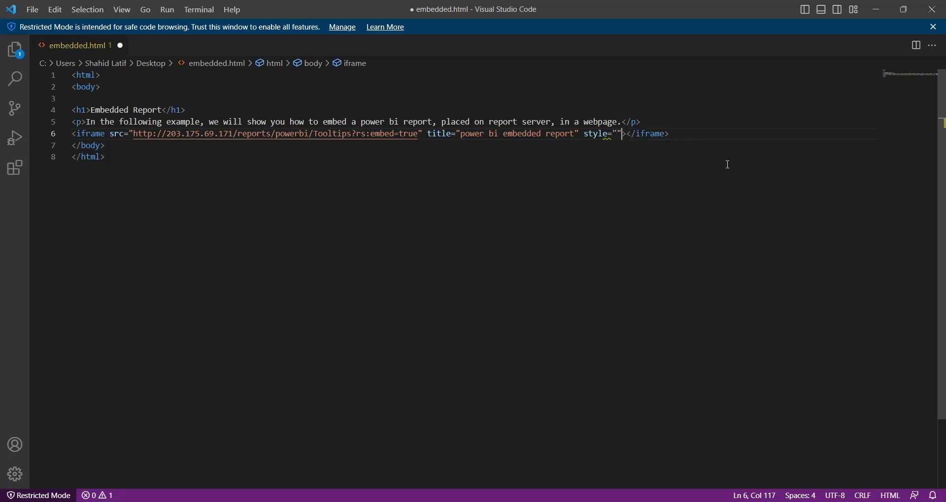
text(wid)
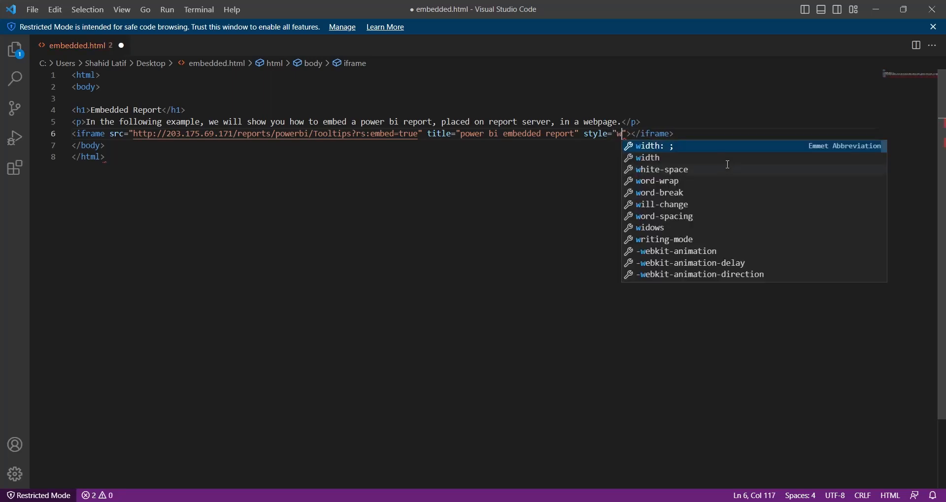
text(th)
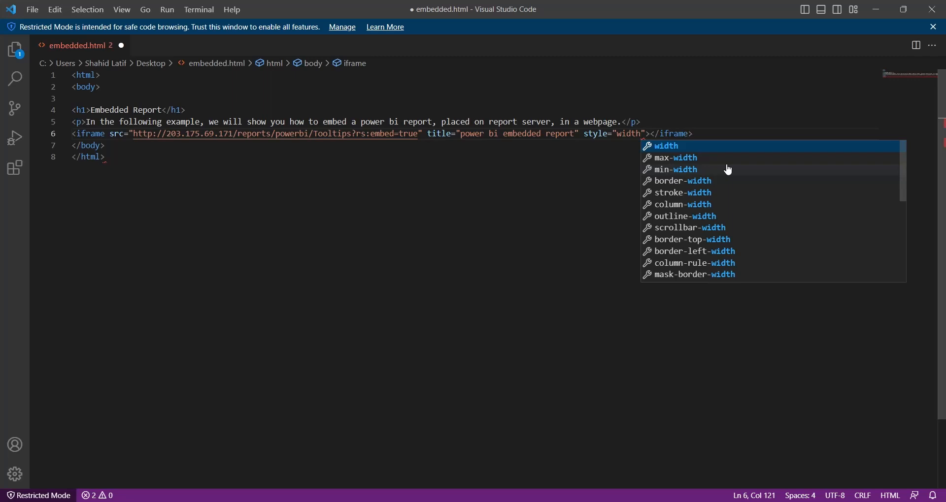
text(:100%)
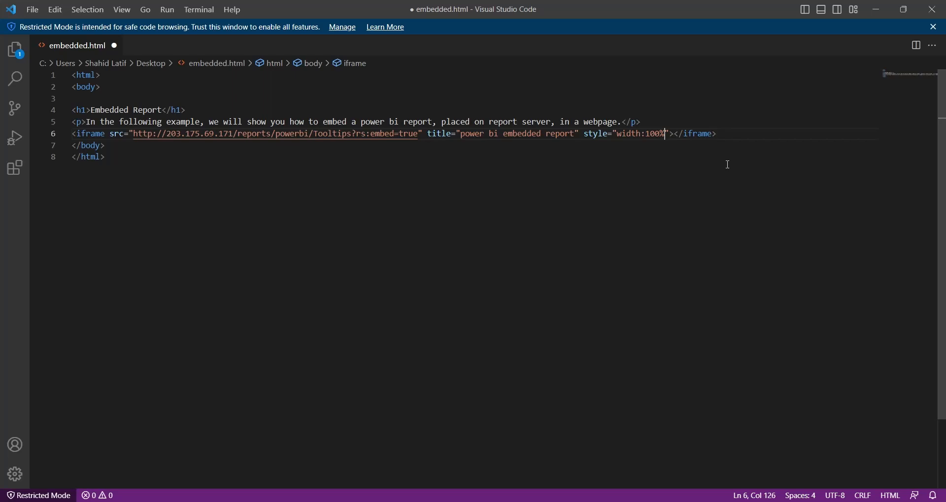
text(;height)
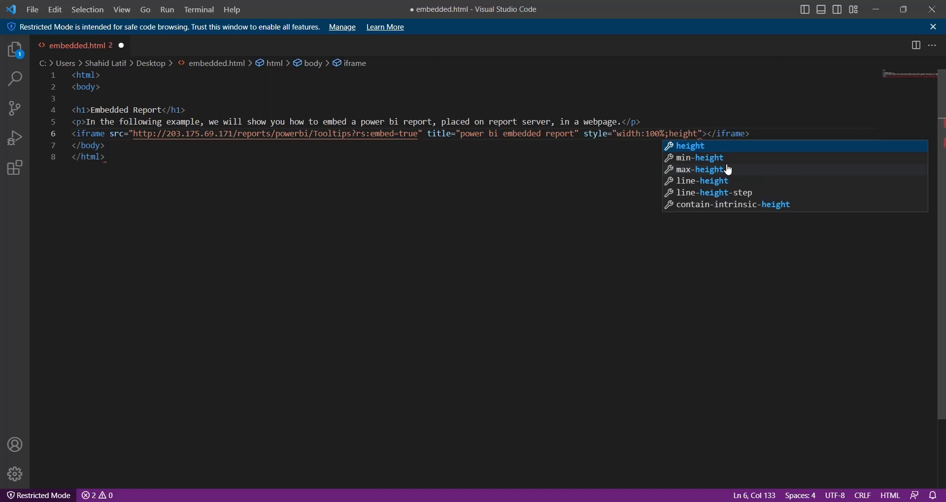
text(:100)
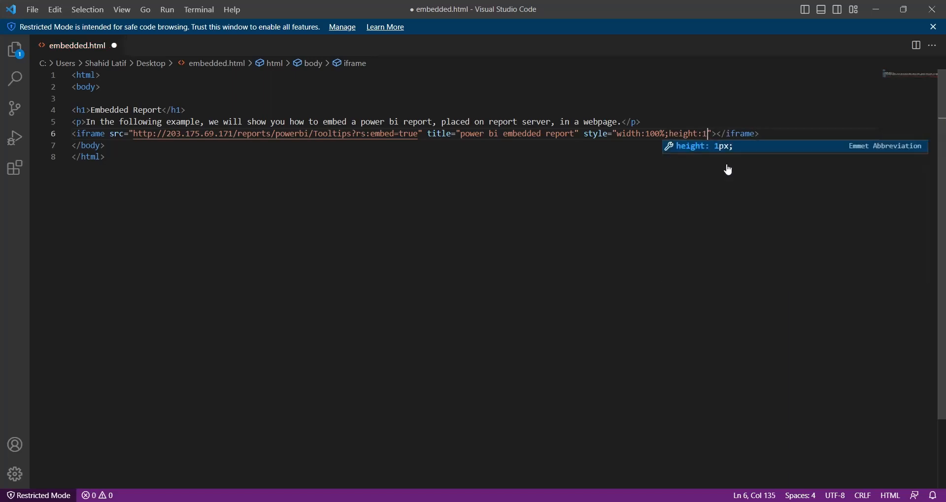
text(0px)
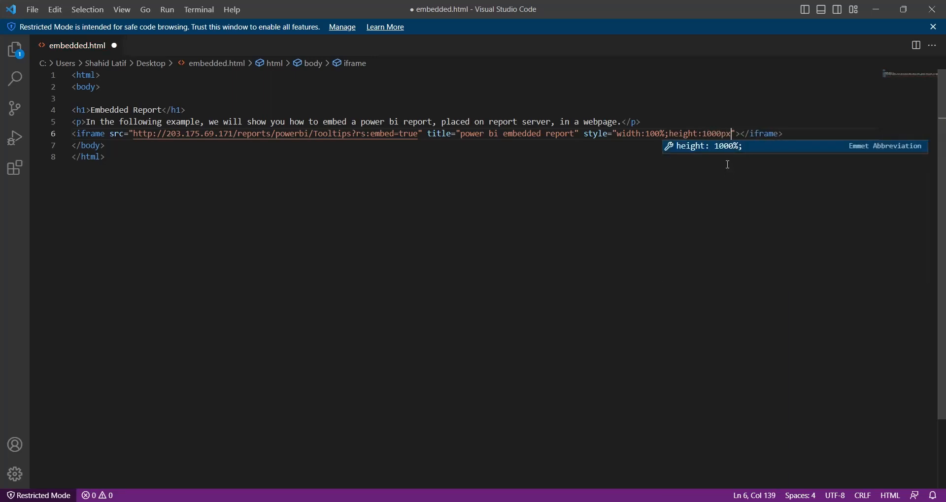
text(;)
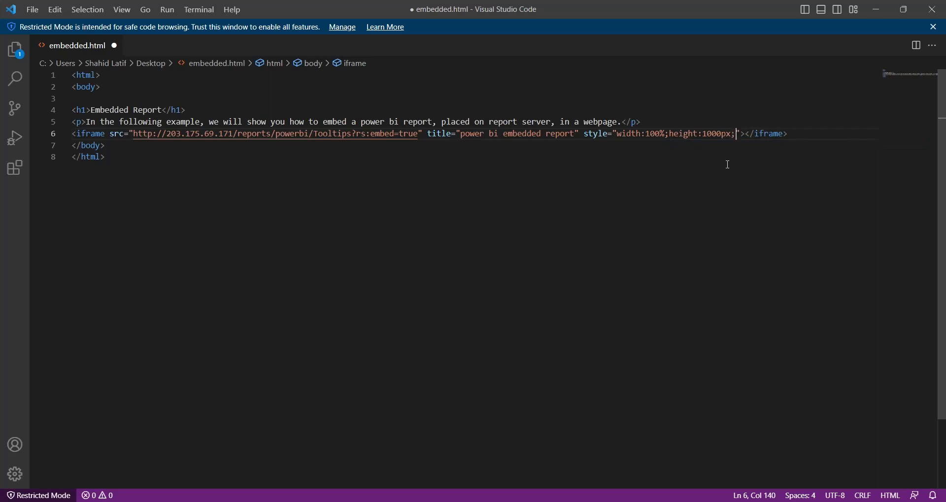
key(ctrl+s)
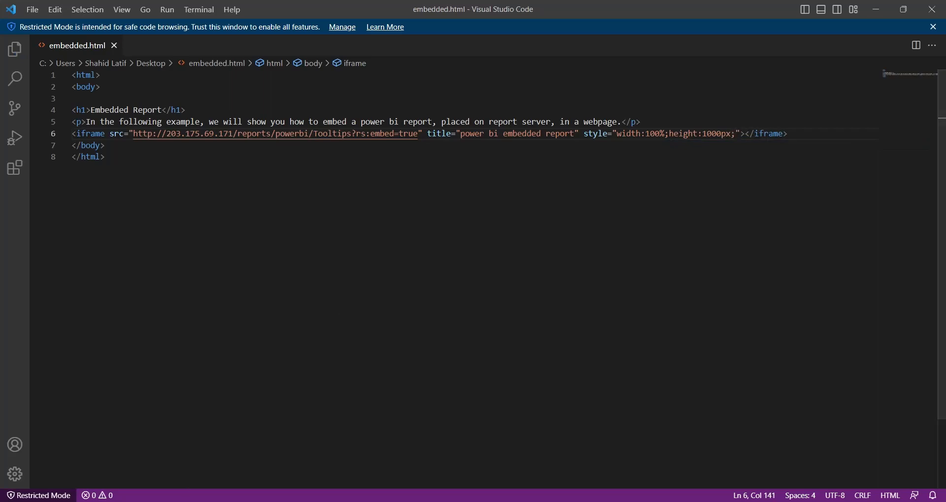
key(alt+Tab)
Step: Reload embedded.html in Chrome and scroll through the full-width 1000px-tall embedded report
click(53, 33)
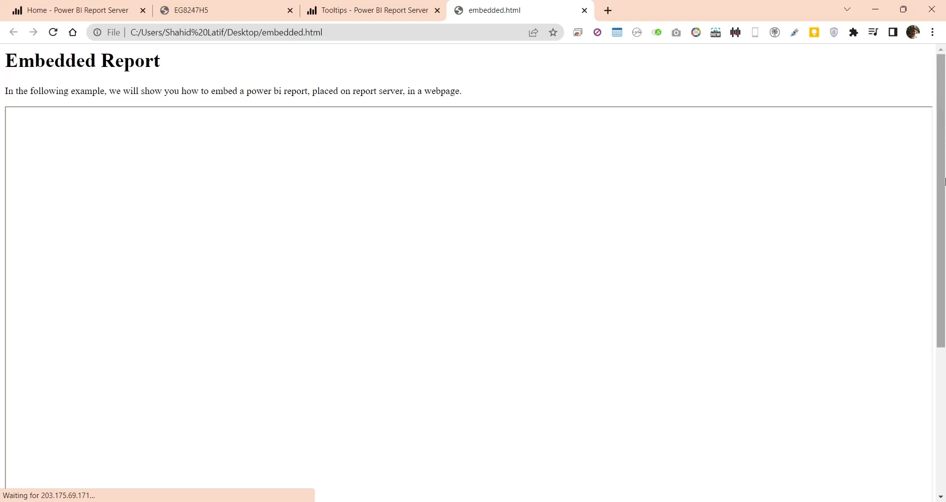
scroll(944, 182, down, 1)
scroll(943, 182, up, 1)
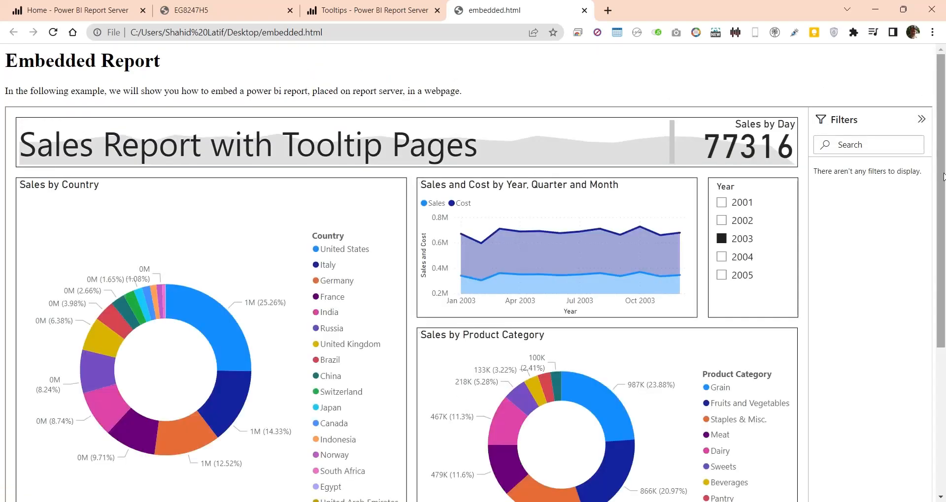
scroll(943, 236, down, 3)
scroll(944, 301, down, 1)
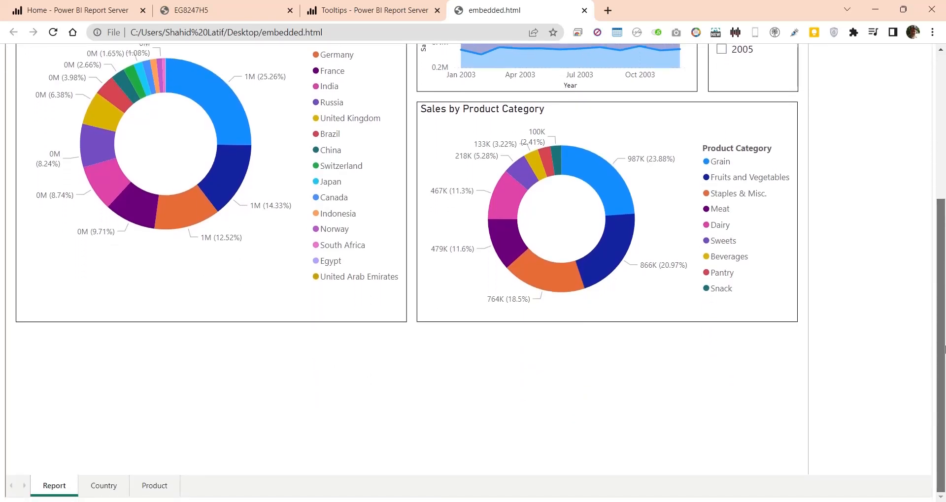
scroll(945, 343, up, 4)
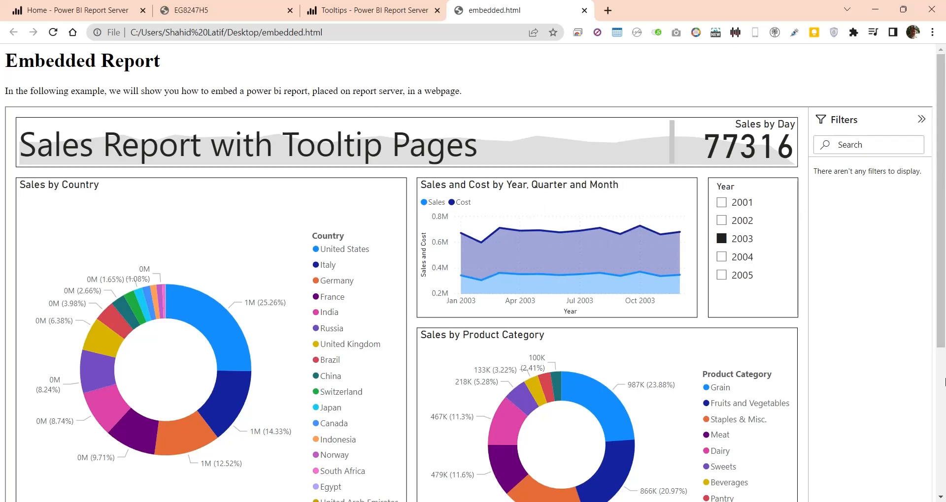
Step: Cross-highlight Italy, Germany, France, India and Russia in the donut, ending on United States
click(228, 356)
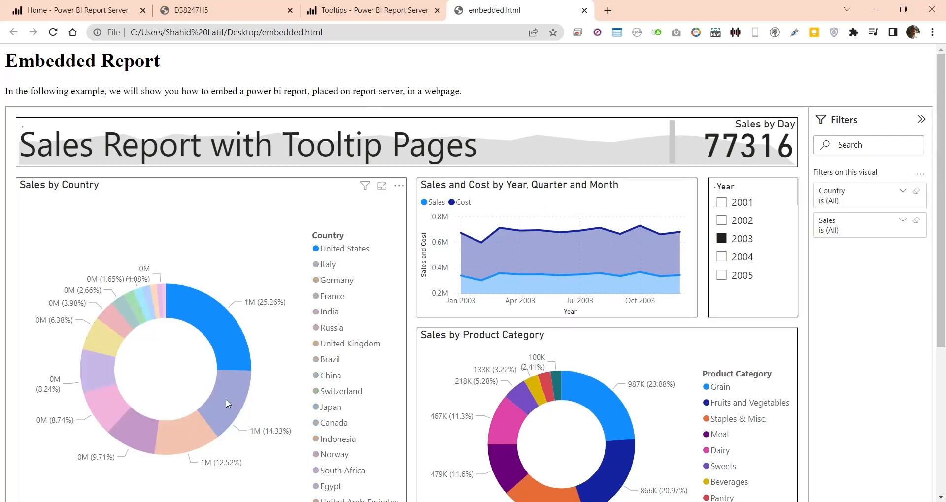
click(226, 400)
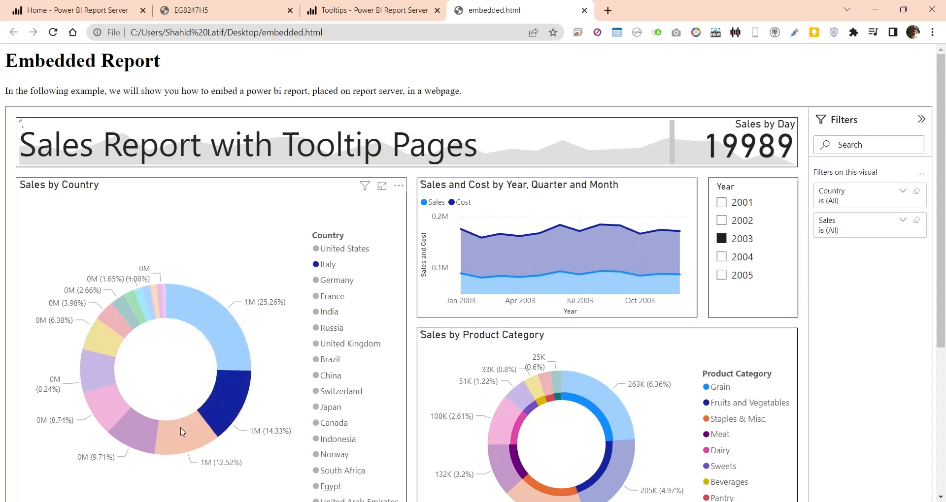
click(182, 432)
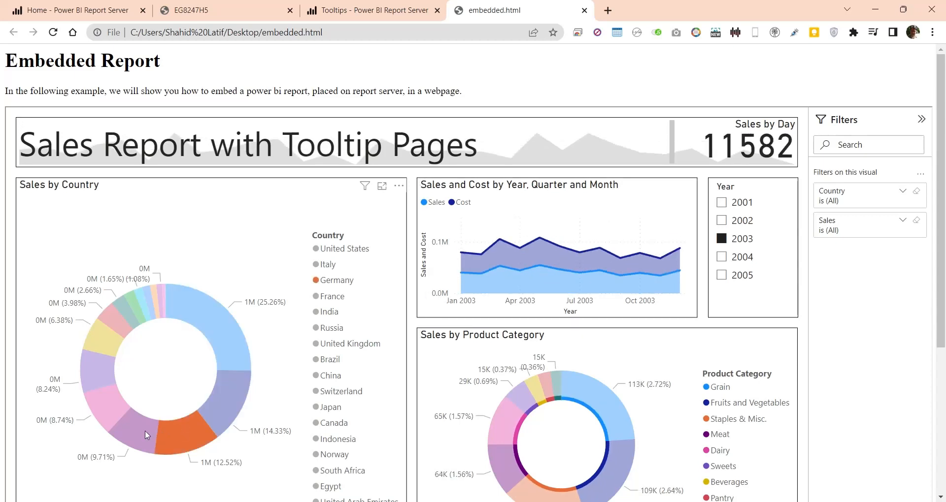
click(145, 430)
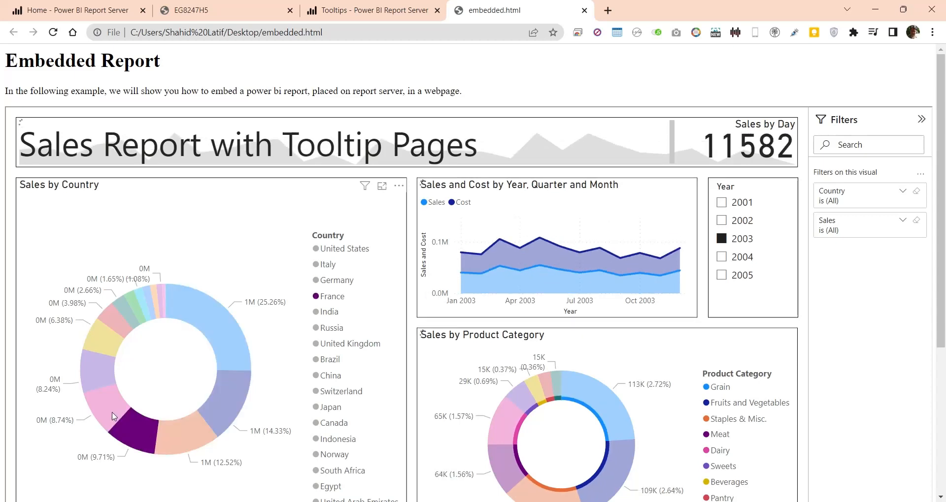
click(111, 413)
click(102, 364)
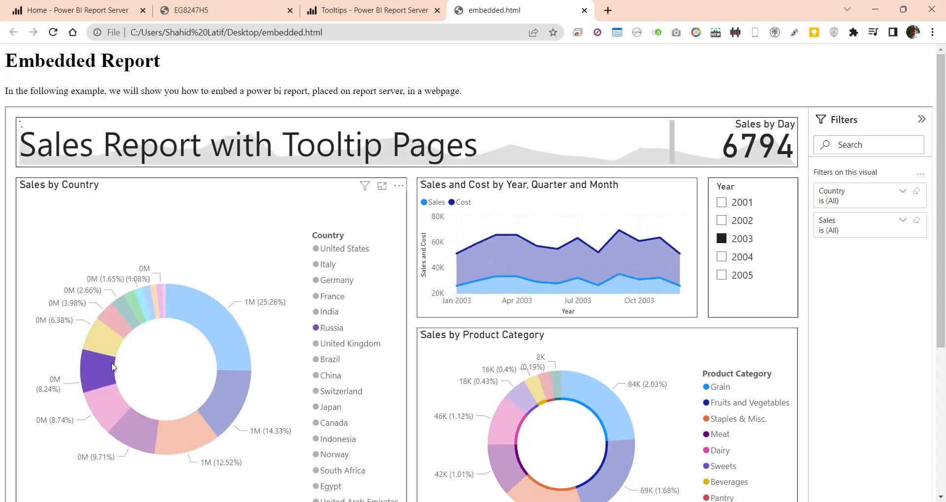
click(224, 355)
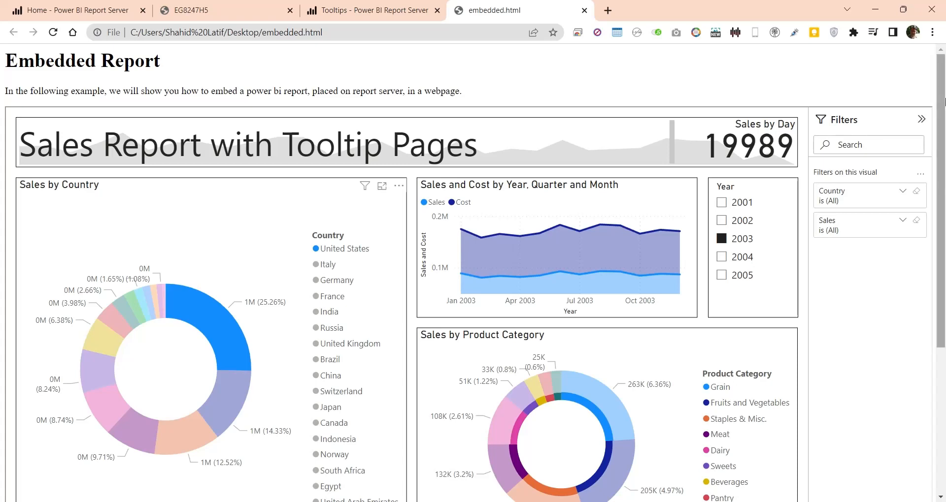
Step: Collapse the embedded report's Filters pane to widen the visuals
click(922, 119)
scroll(941, 215, down, 5)
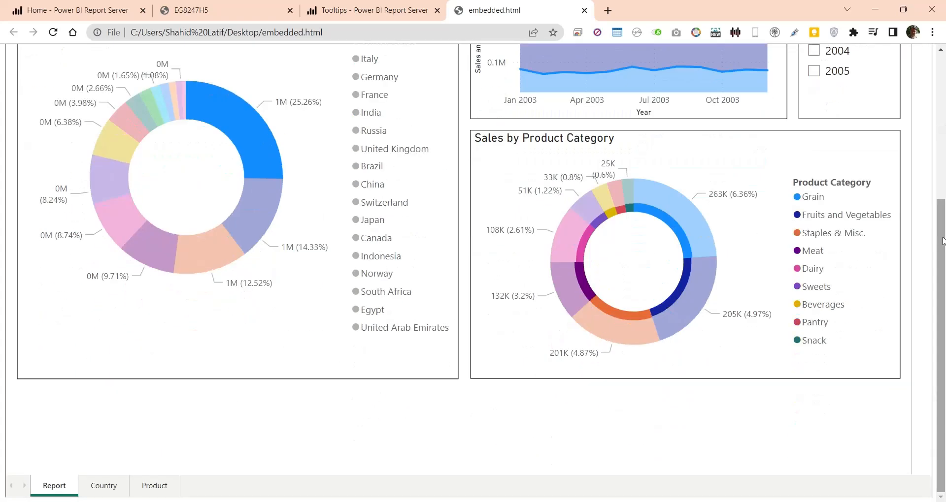
scroll(939, 246, up, 5)
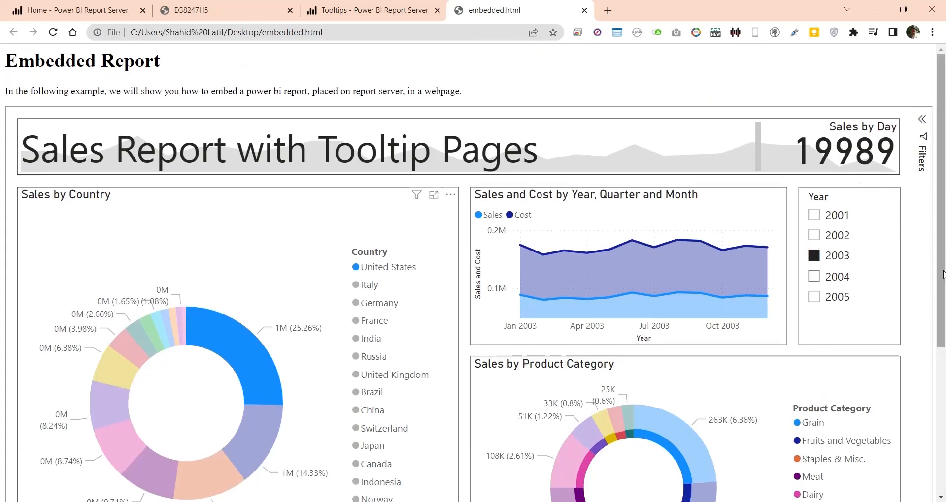